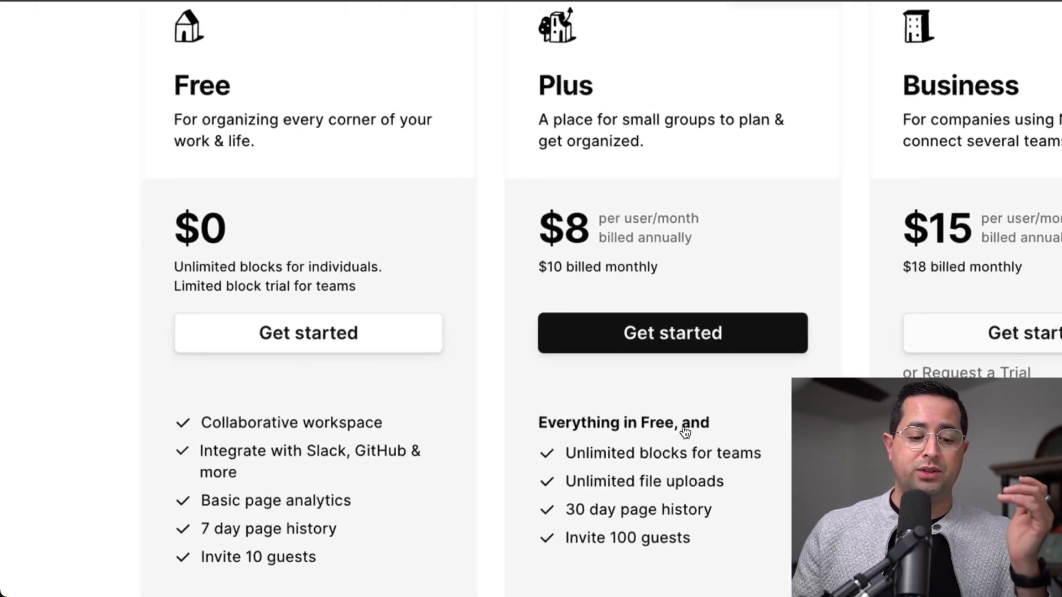
# - Collapse the Notion Plans section and expand the Elements of Notion section in the tutorial outline
pyautogui.scroll(4, 403, 428)
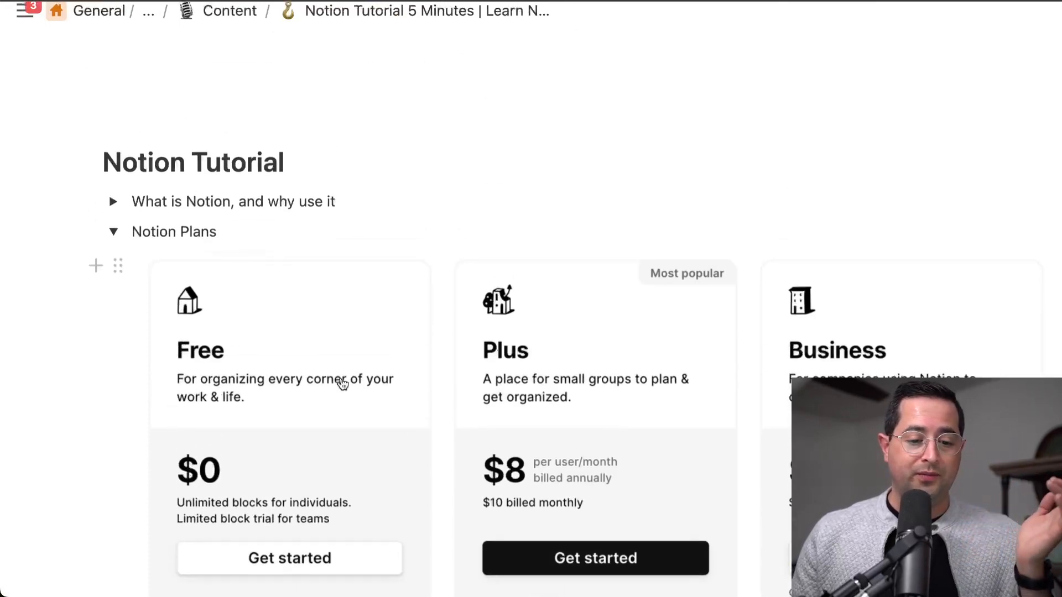
pyautogui.click(112, 232)
pyautogui.click(114, 263)
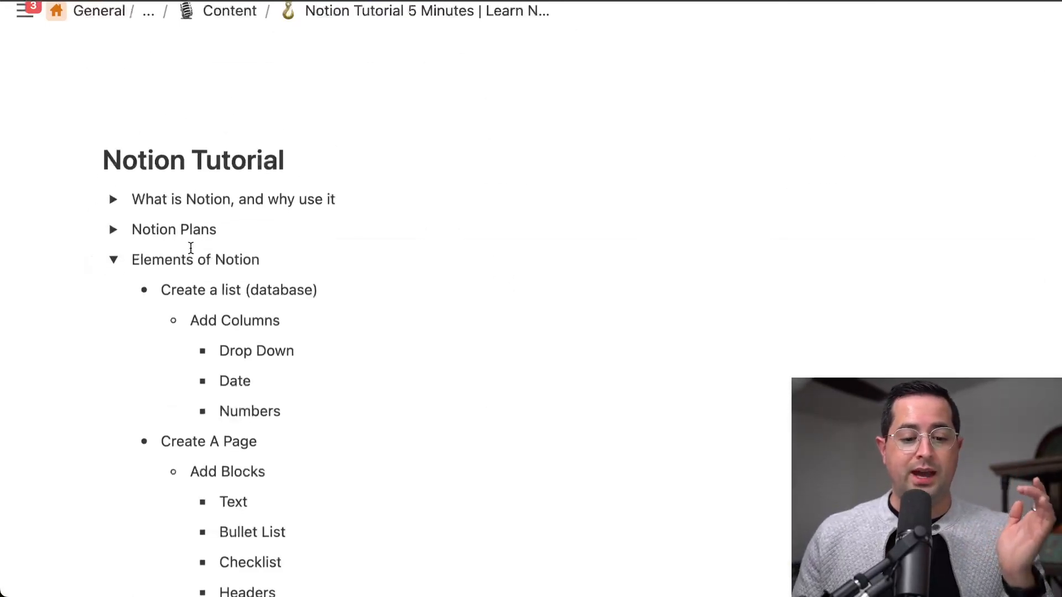
# - Read through the Elements of Notion outline from creating a list to the page block types, and collapse the section
pyautogui.scroll(-3, 190, 246)
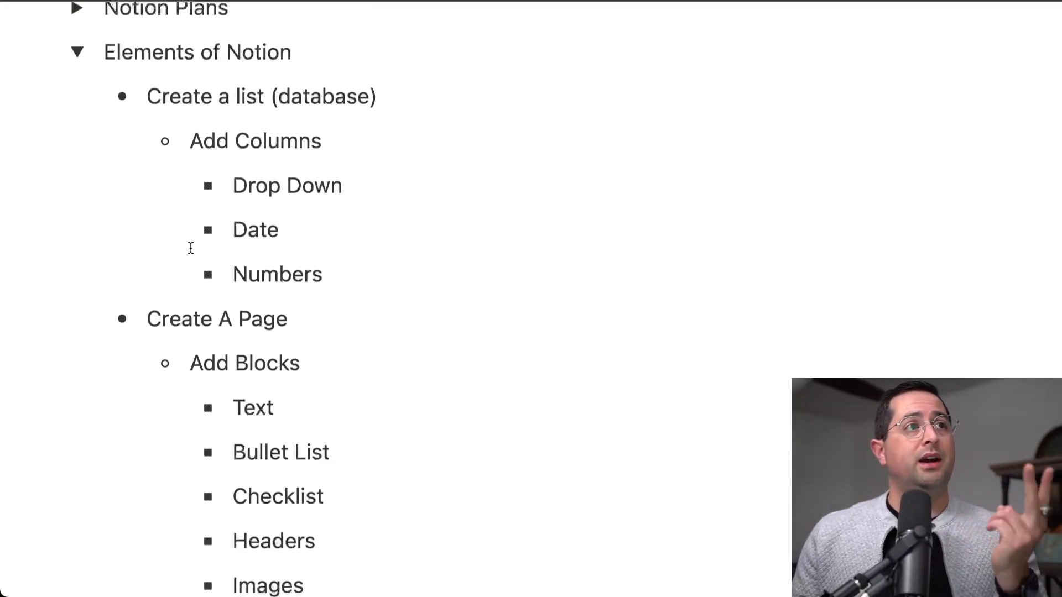
pyautogui.scroll(-2, 191, 248)
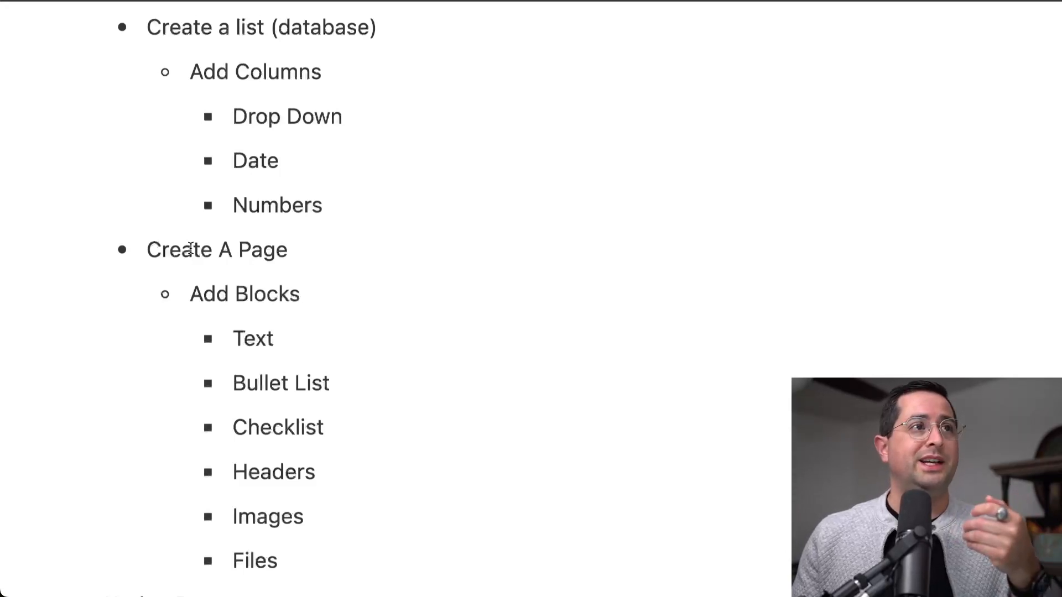
pyautogui.scroll(-1, 190, 248)
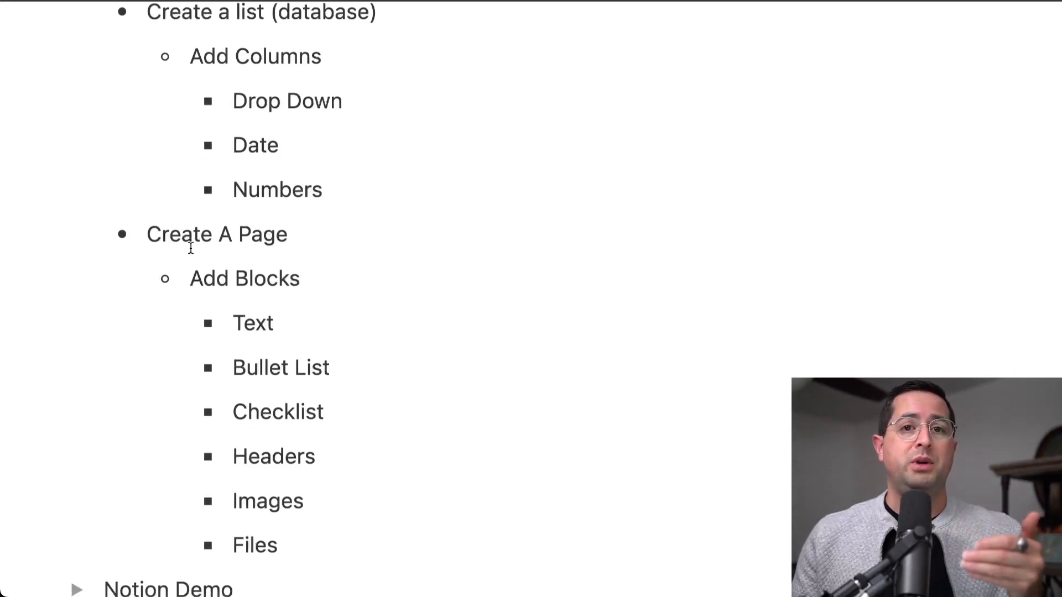
pyautogui.scroll(-2, 191, 248)
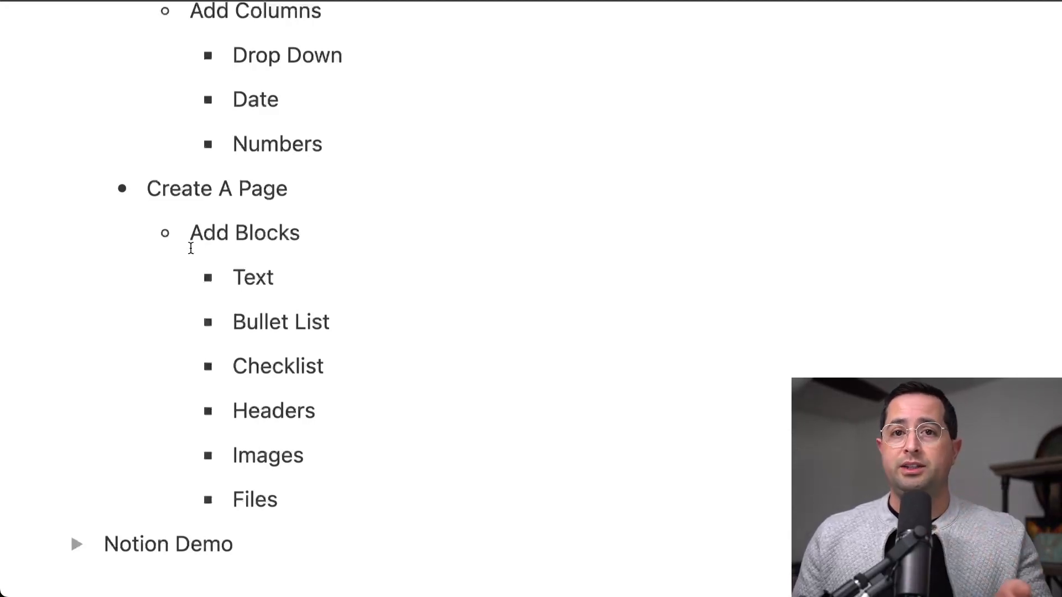
pyautogui.scroll(5, 190, 243)
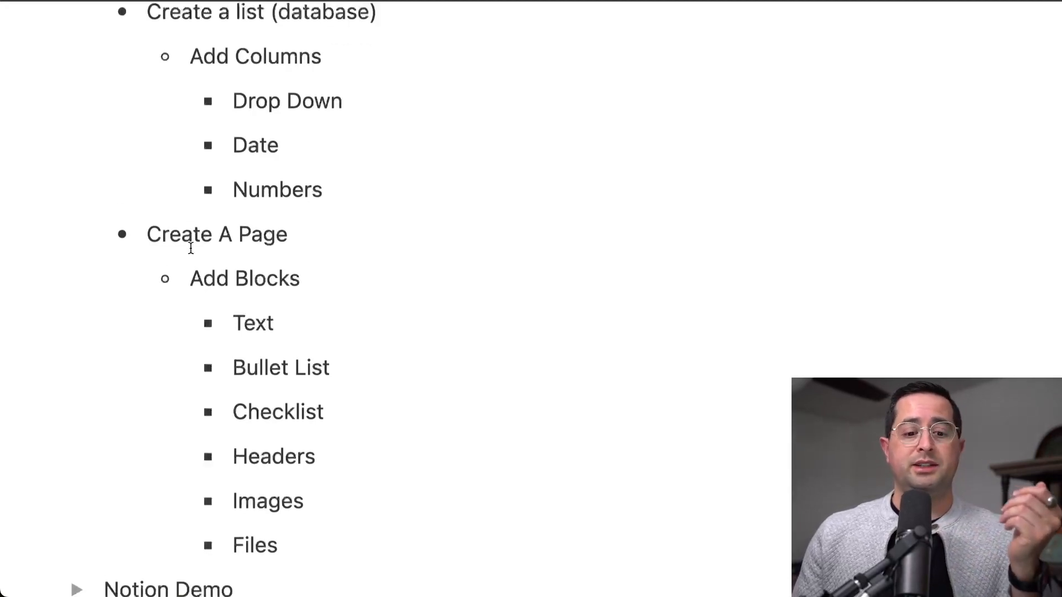
pyautogui.click(80, 77)
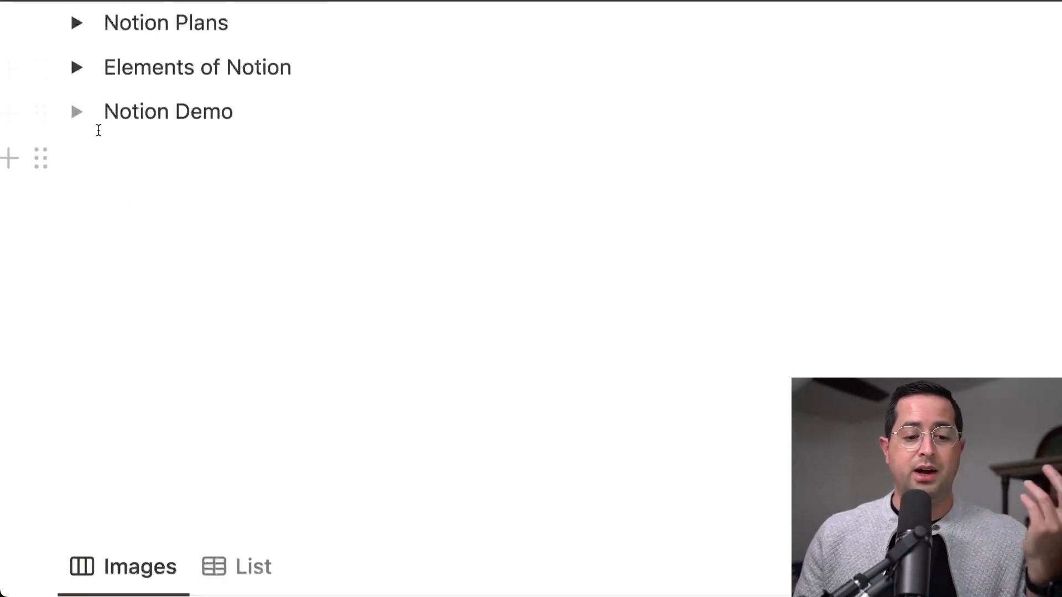
# - Examine the Recipes board in its Images view, from the My Favorite! group across to the Alergic group
pyautogui.scroll(-10, 161, 233)
pyautogui.scroll(-3, 163, 234)
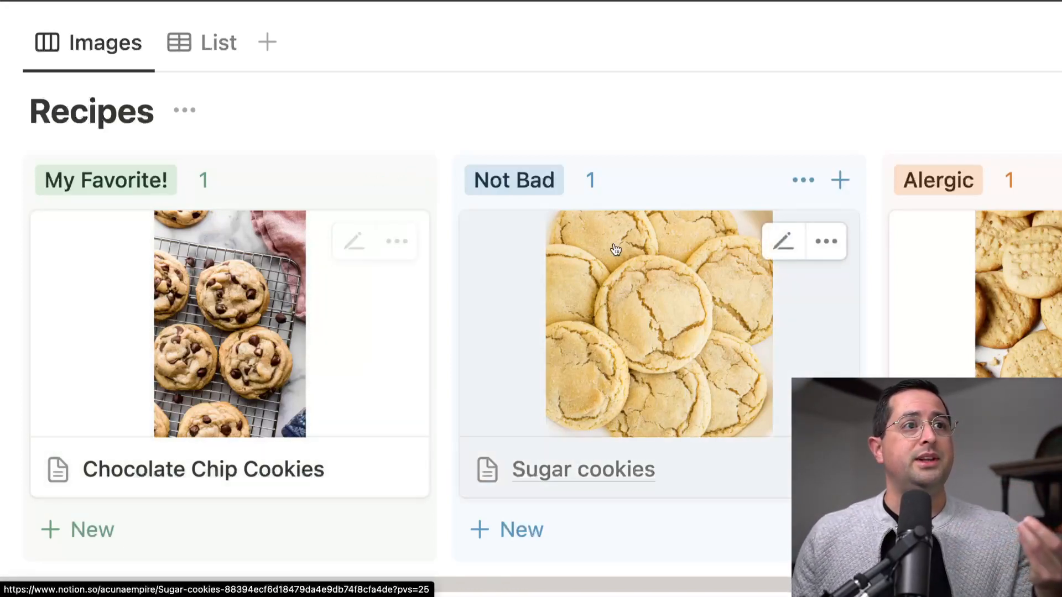
pyautogui.hscroll(3, 613, 245)
pyautogui.hscroll(7, 616, 249)
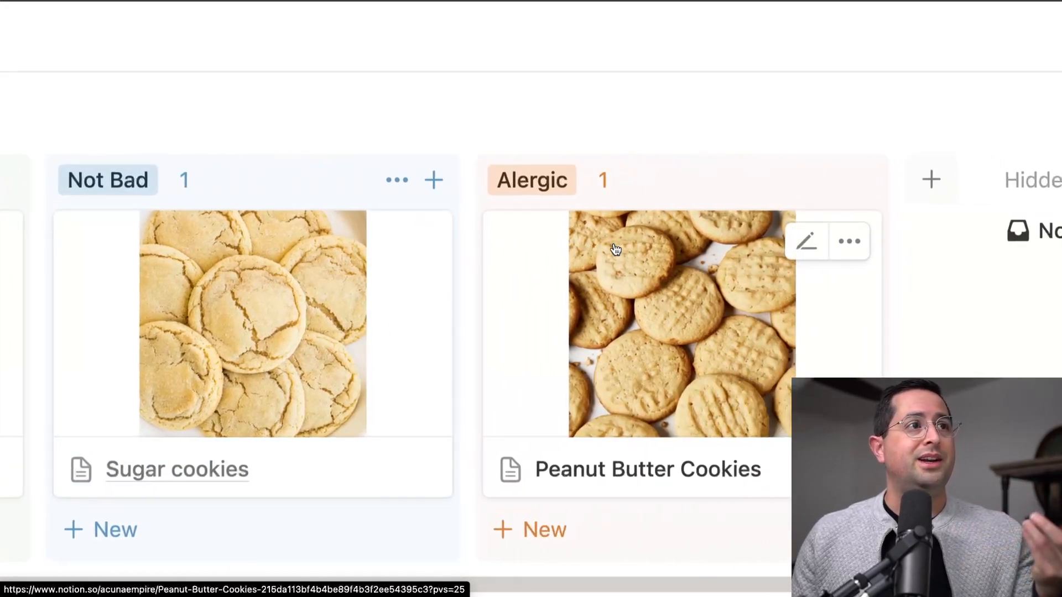
pyautogui.hscroll(-9, 615, 248)
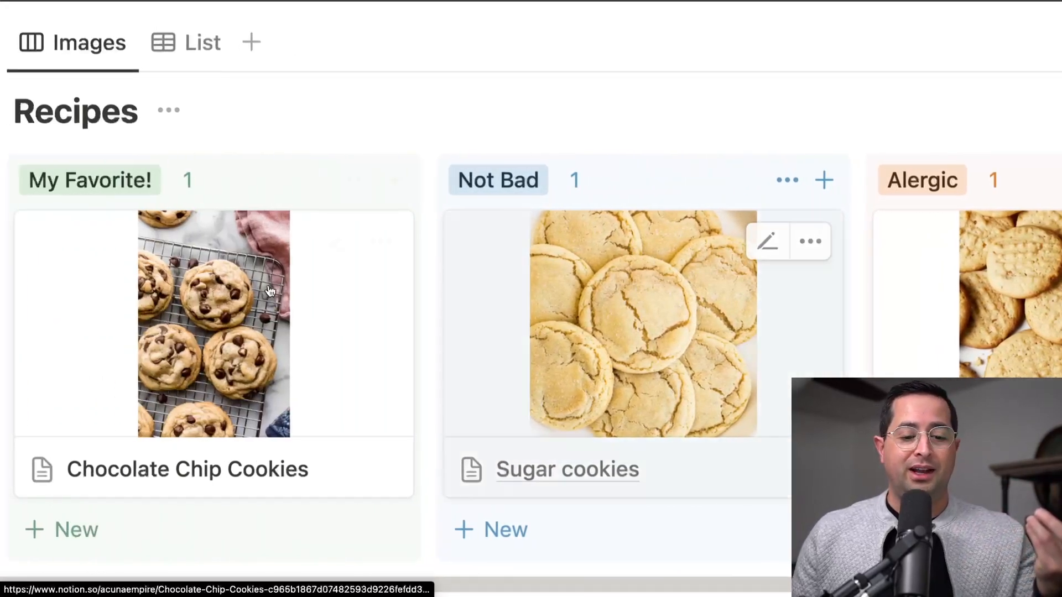
# - Switch the Recipes database to its List view and add a blank row below Peanut Butter Cookies
pyautogui.click(193, 48)
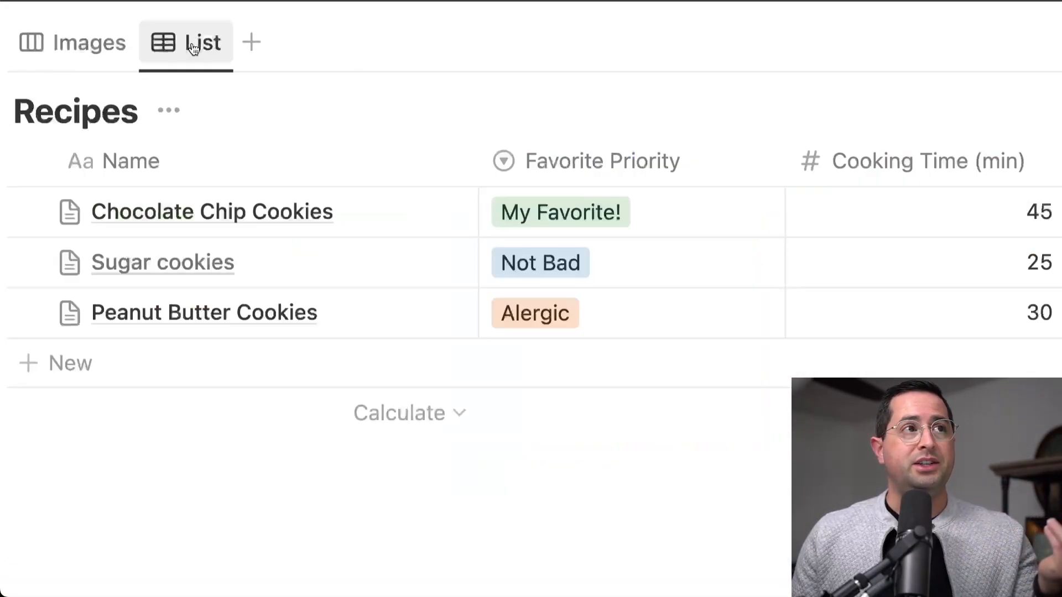
pyautogui.hscroll(-2, 318, 184)
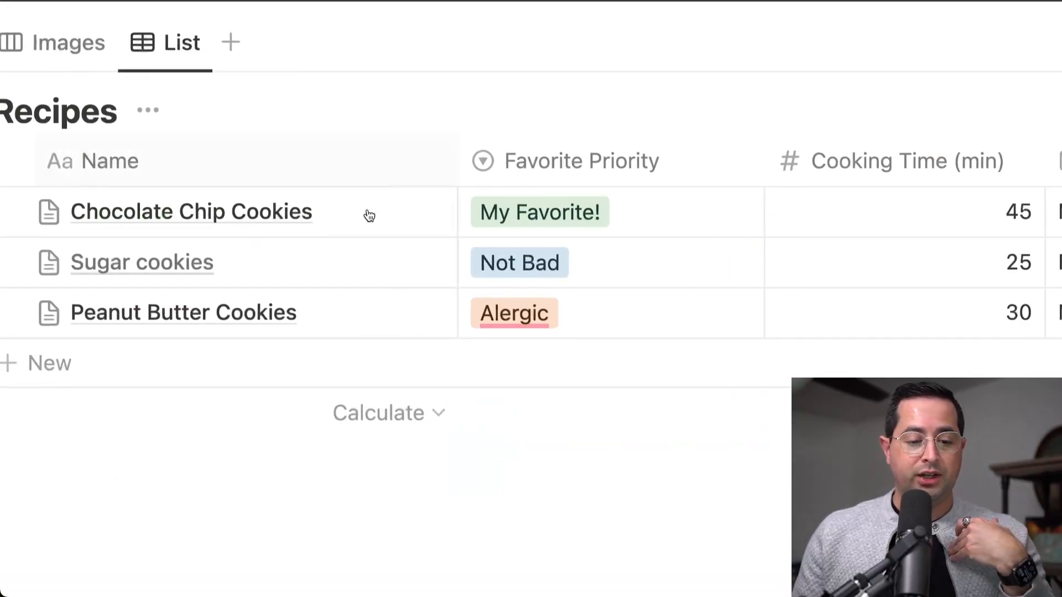
pyautogui.hscroll(4, 553, 297)
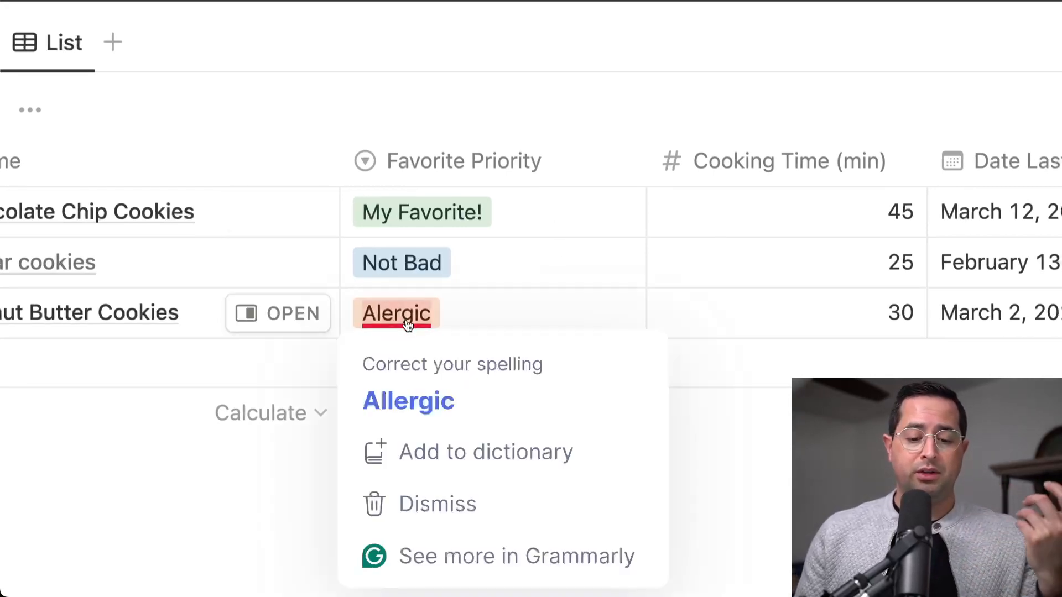
pyautogui.click(415, 367)
pyautogui.press('Escape')
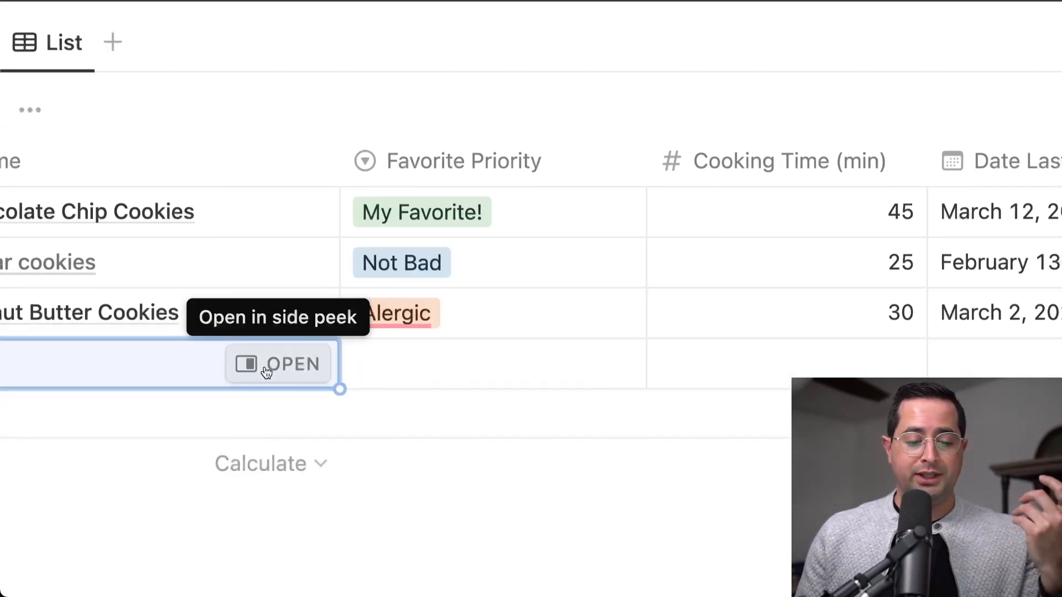
# - Examine the Name, Favorite Priority, Cooking Time (min) and Date Last Cooked columns of the Recipes table
pyautogui.hscroll(4, 492, 350)
pyautogui.hscroll(5, 494, 351)
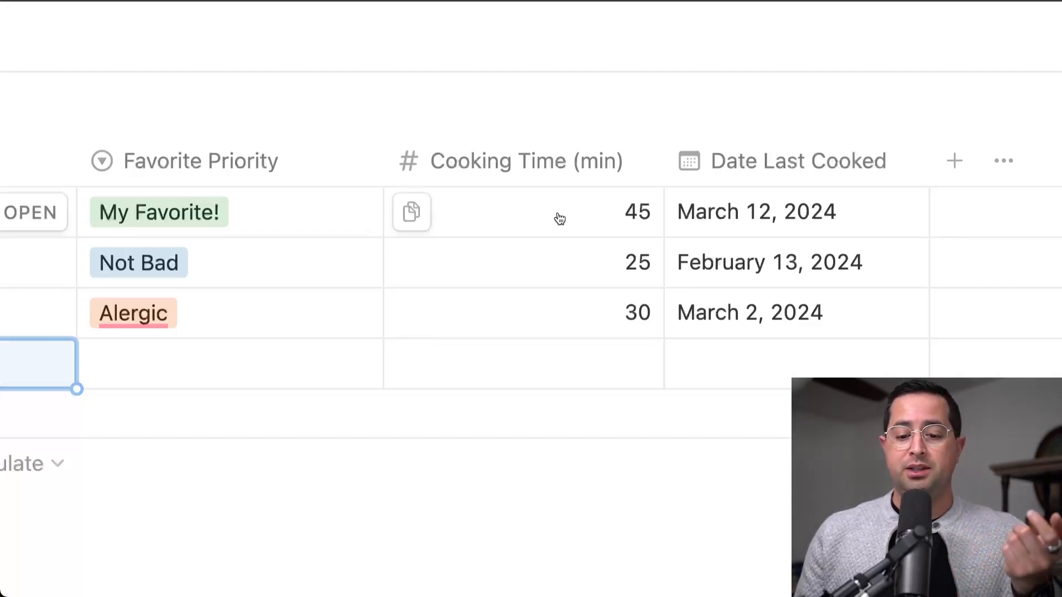
pyautogui.hscroll(-6, 558, 216)
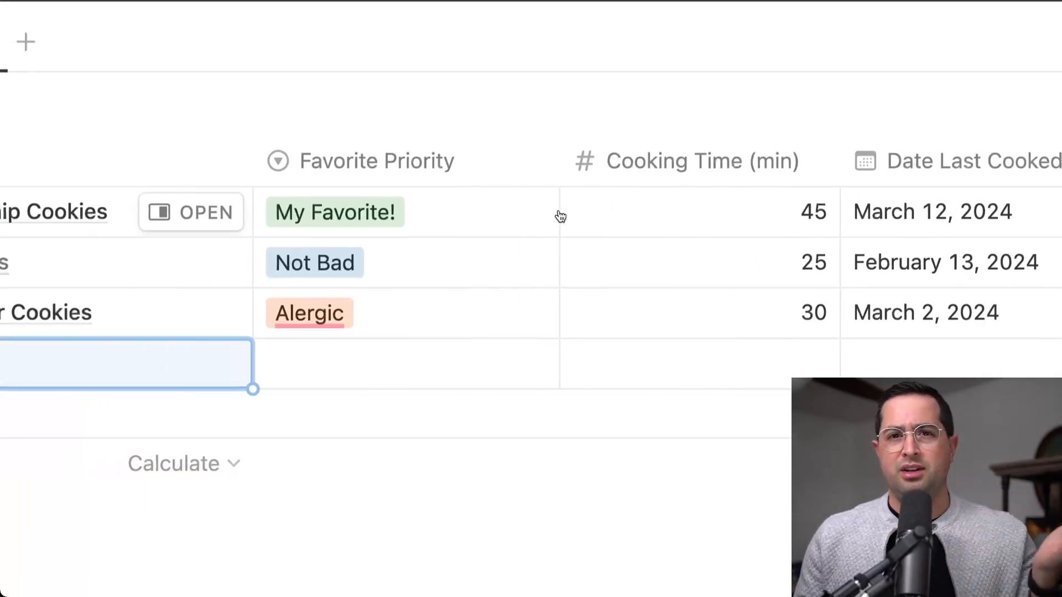
pyautogui.hscroll(-6, 561, 215)
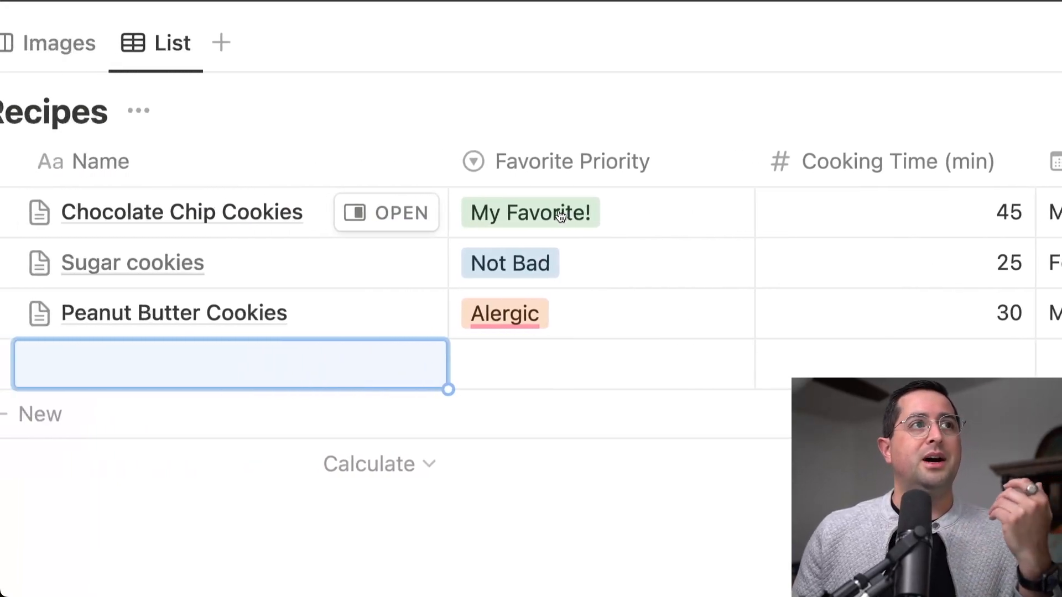
pyautogui.hscroll(6, 560, 216)
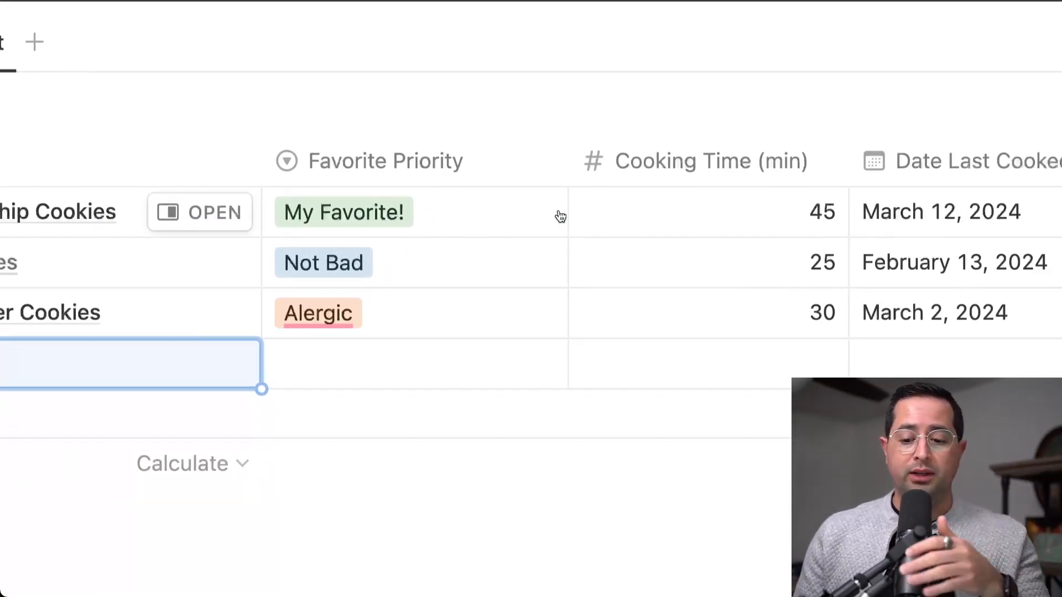
pyautogui.scroll(-1, 561, 216)
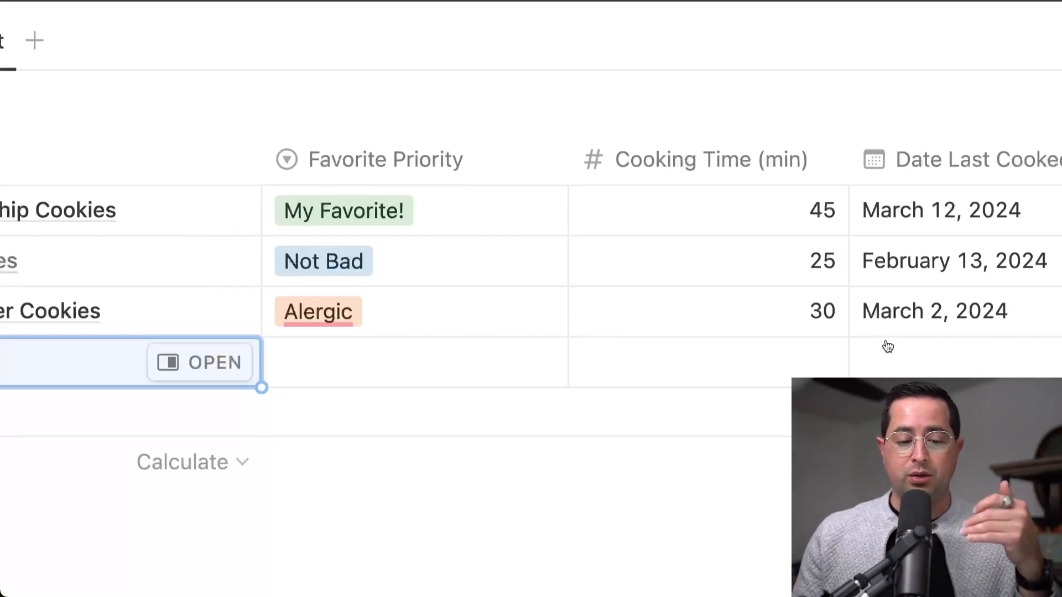
pyautogui.hscroll(-1, 884, 344)
pyautogui.hscroll(-3, 850, 288)
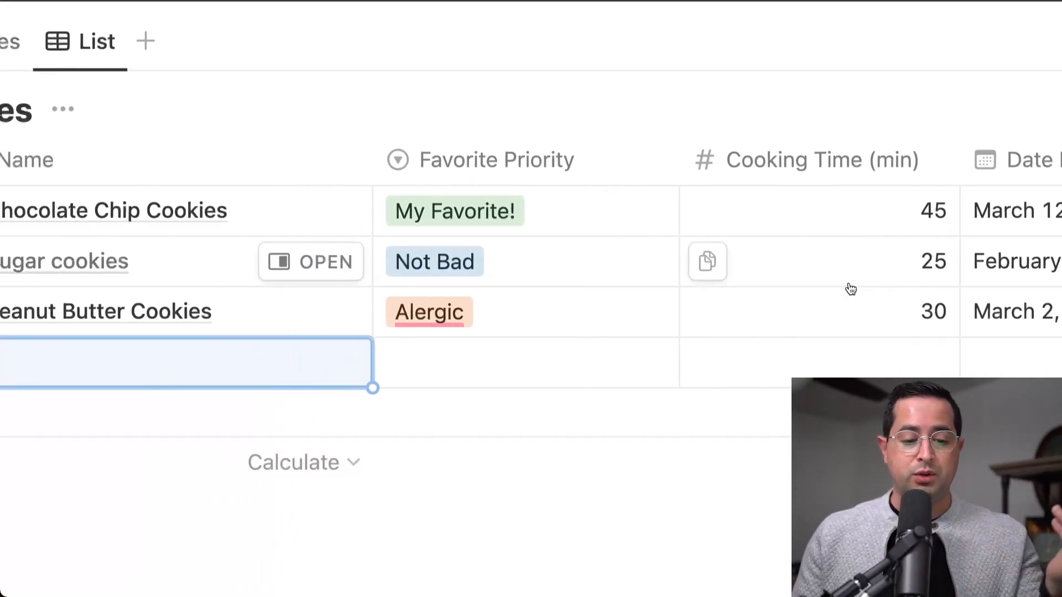
pyautogui.hscroll(8, 577, 220)
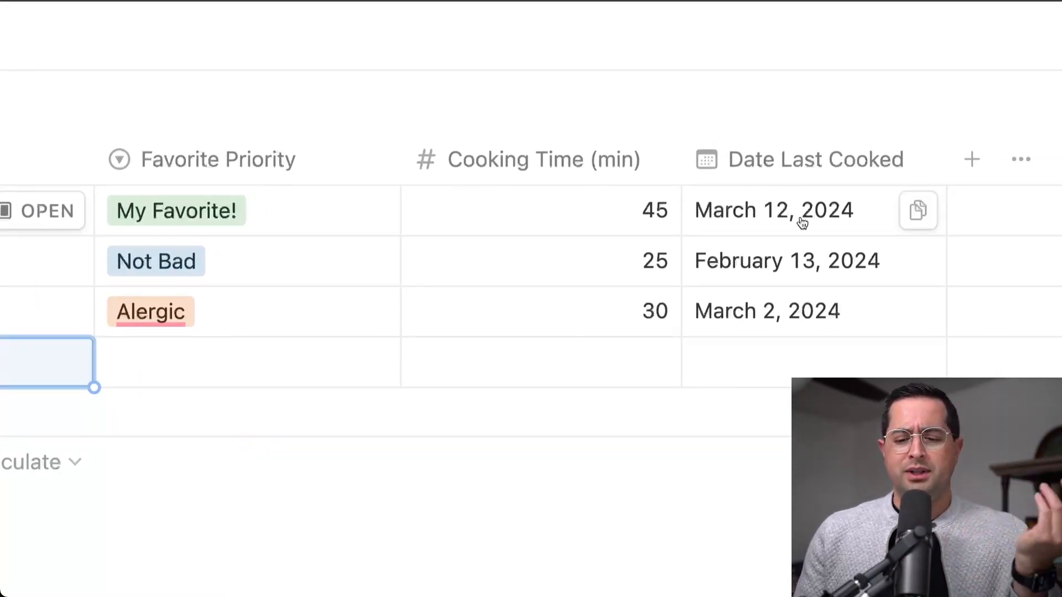
pyautogui.hscroll(-1, 802, 222)
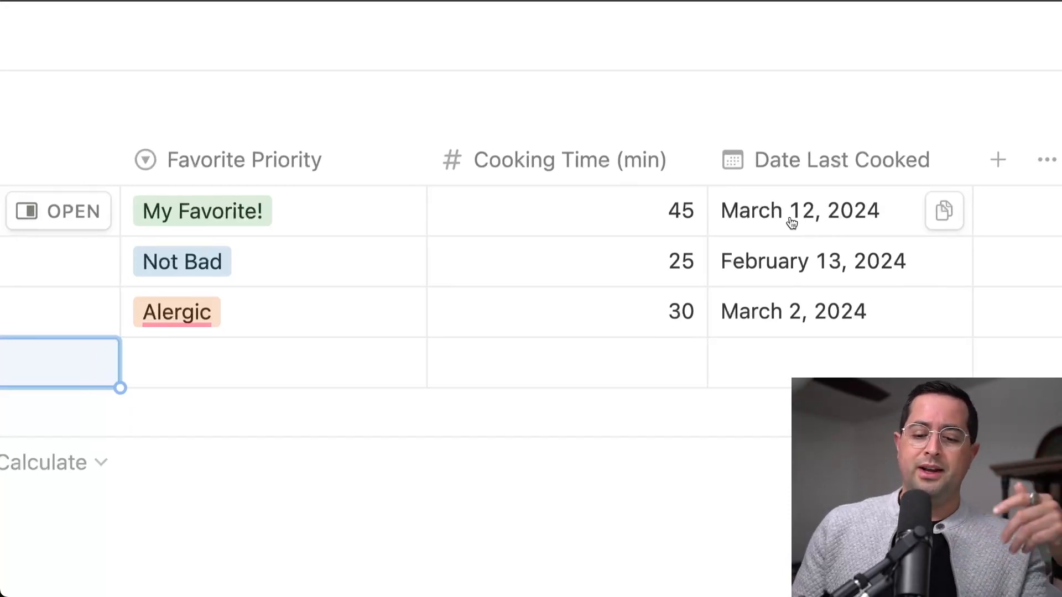
pyautogui.hscroll(-10, 637, 228)
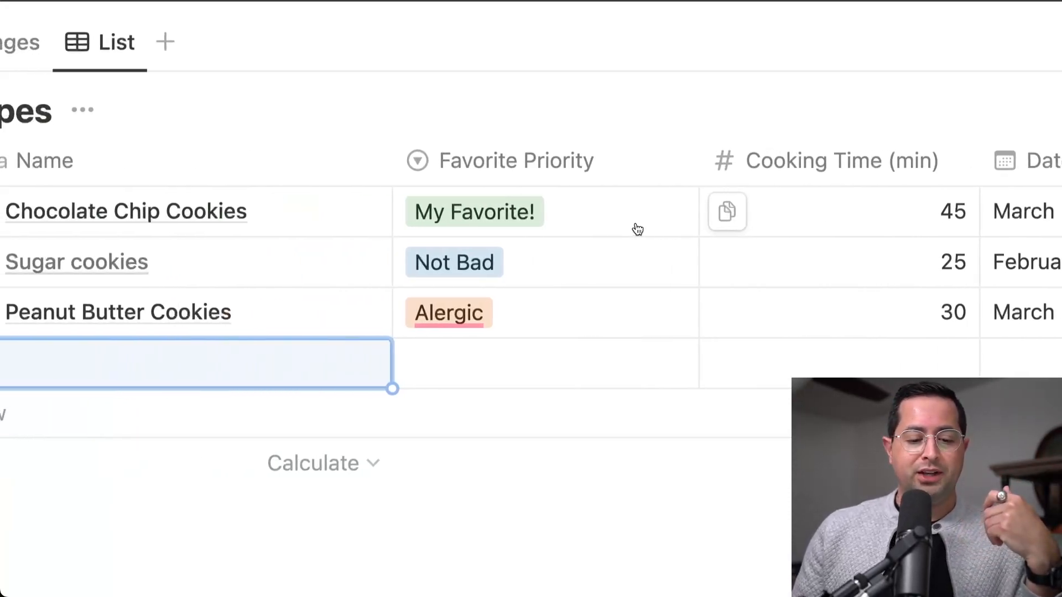
pyautogui.hscroll(4, 637, 229)
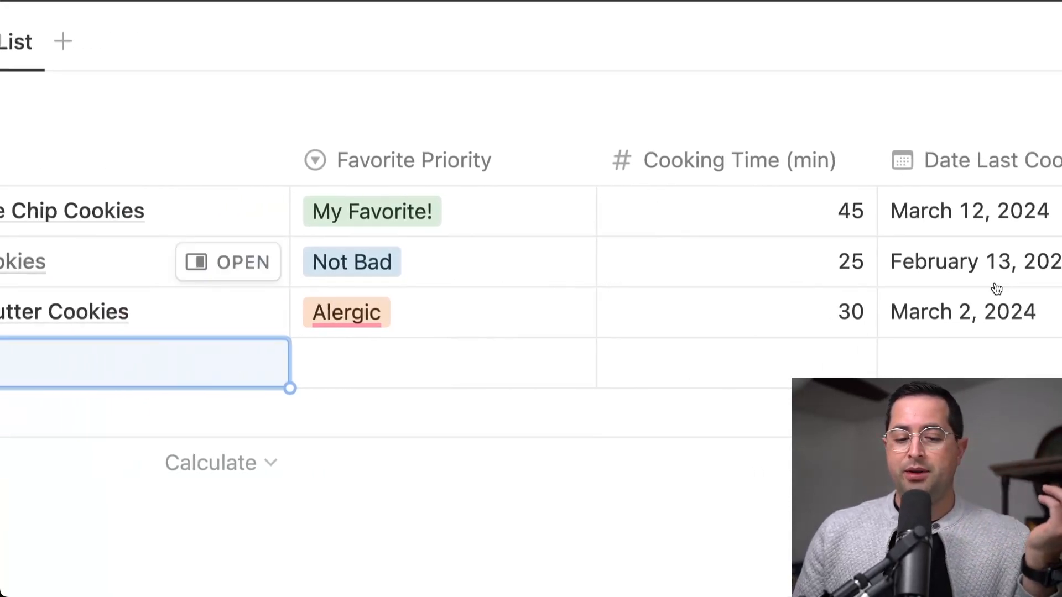
pyautogui.hscroll(-11, 996, 288)
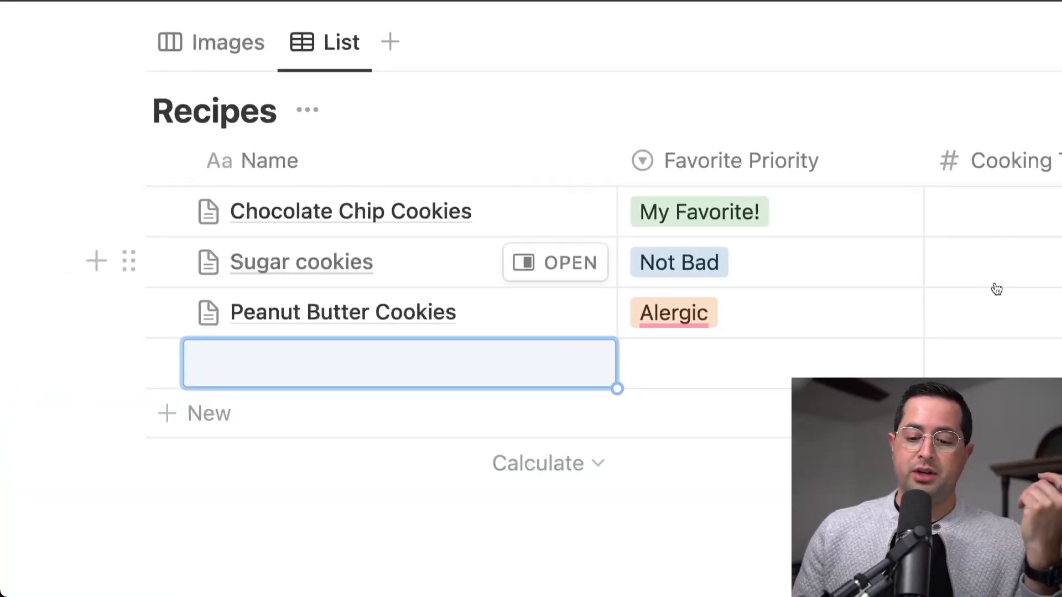
pyautogui.hscroll(10, 996, 289)
pyautogui.hscroll(1, 996, 288)
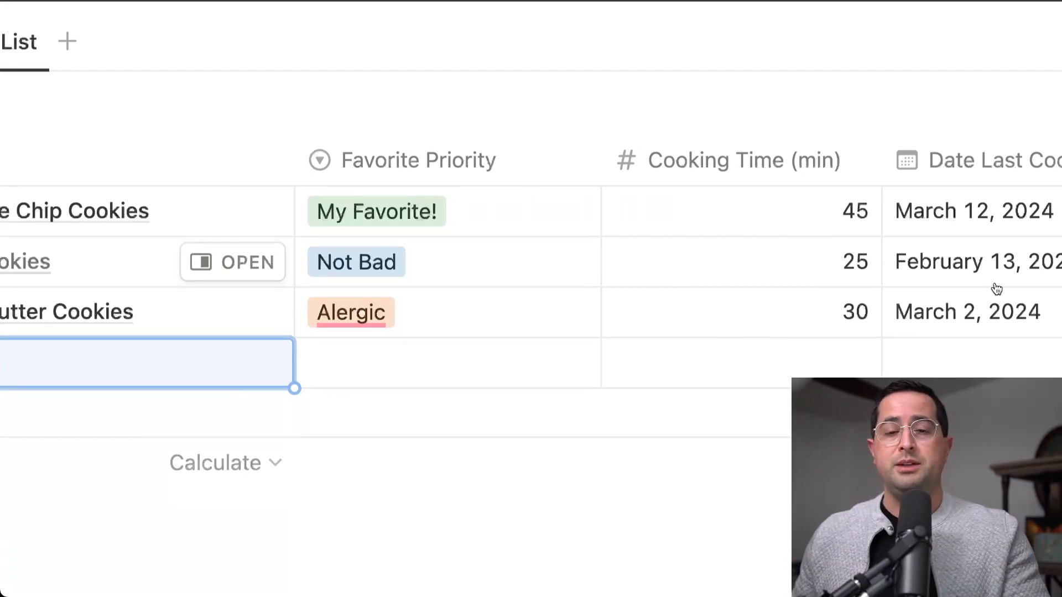
# - Open the Chocolate Chip Cookies recipe from the table as a full page and highlight its title
pyautogui.hscroll(-5, 996, 288)
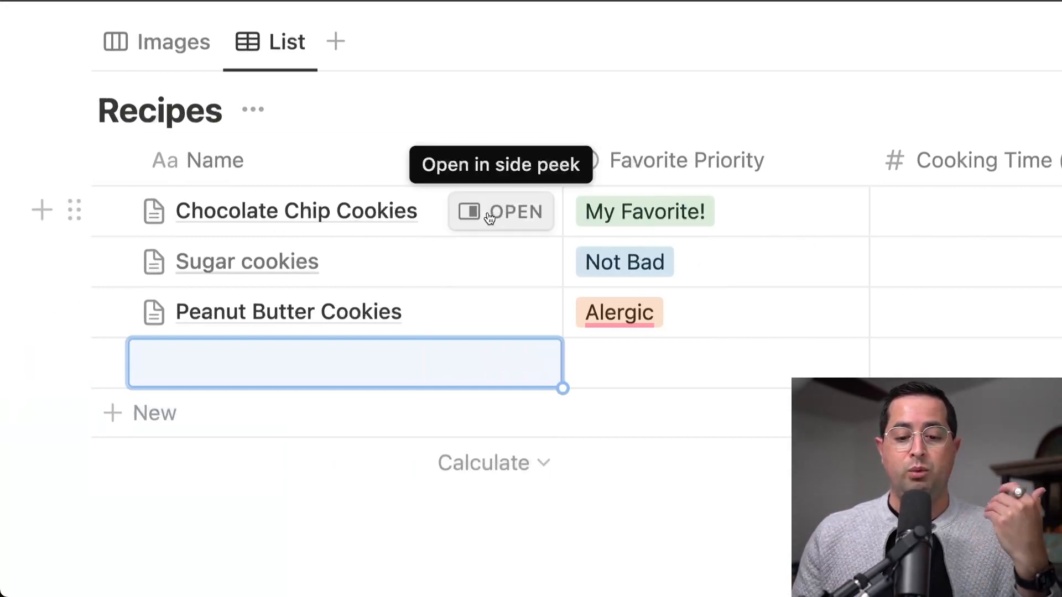
pyautogui.click(499, 218)
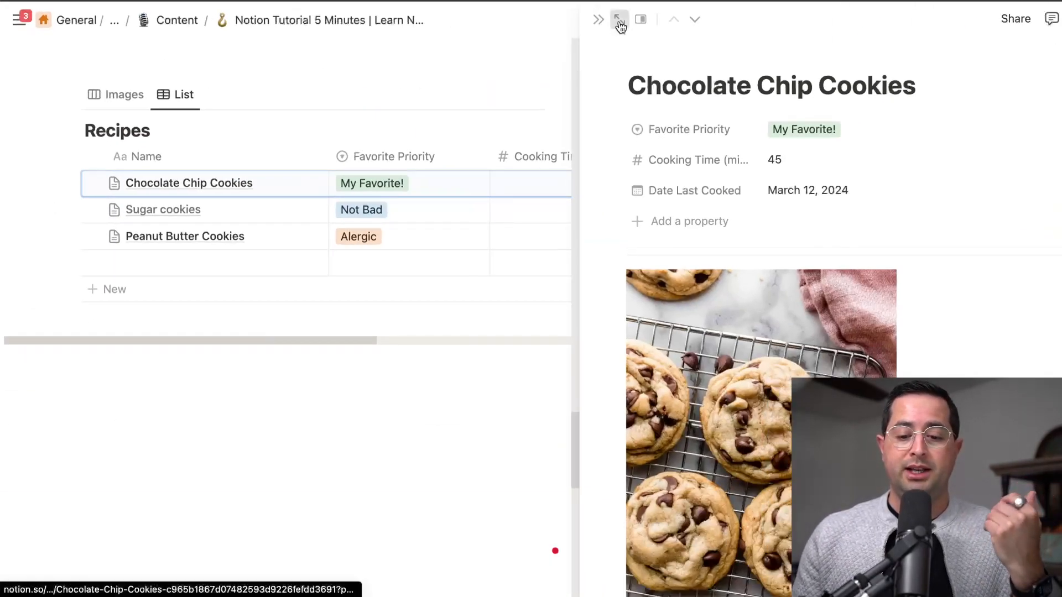
pyautogui.click(619, 21)
pyautogui.scroll(-1, 523, 116)
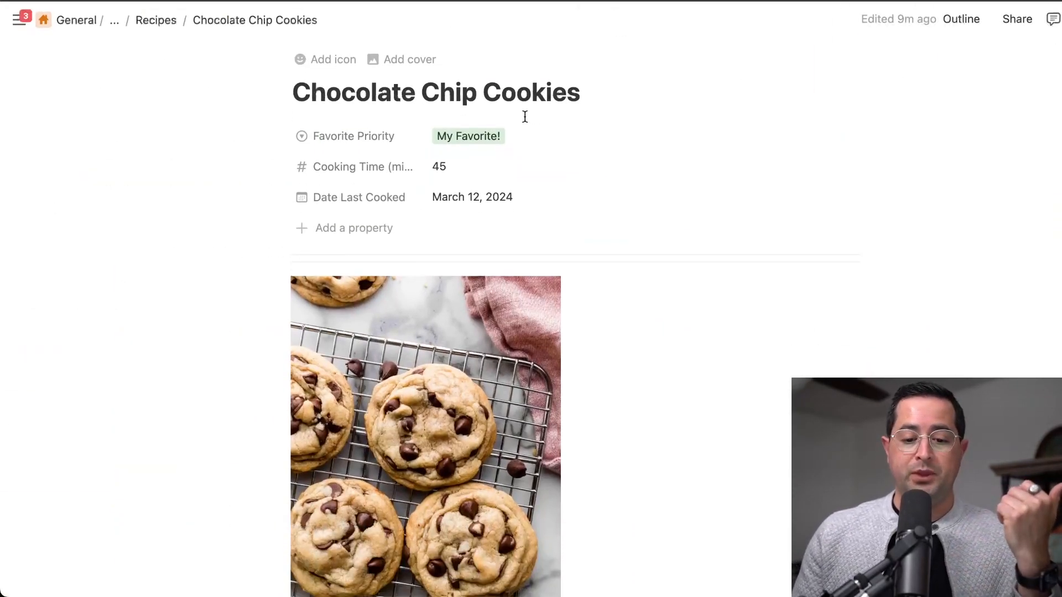
pyautogui.moveTo(618, 85); pyautogui.dragTo(301, 85)
pyautogui.scroll(1, 301, 85)
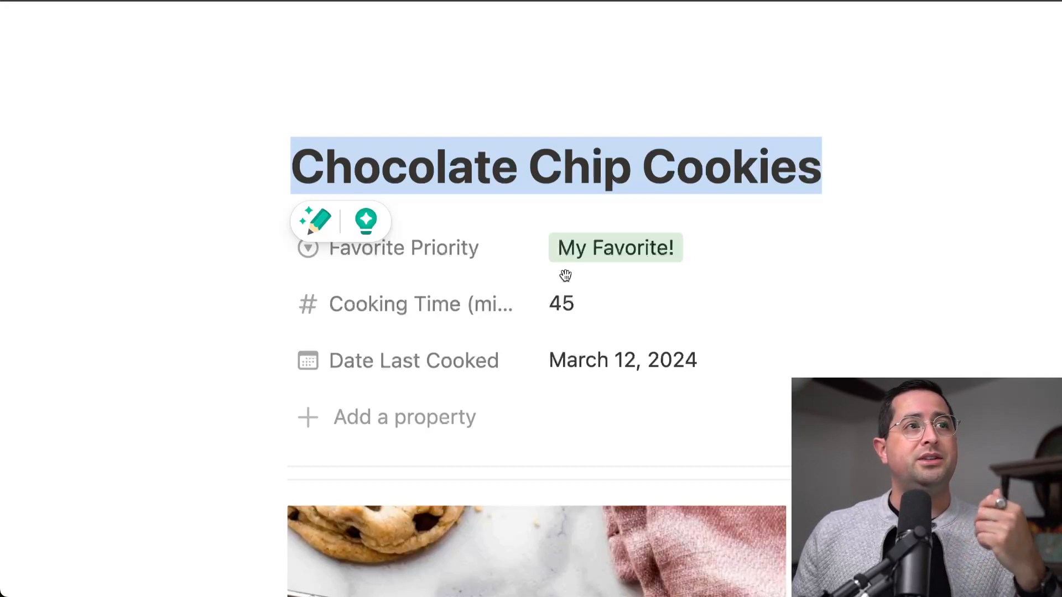
# - Change the Favorite Priority of Chocolate Chip Cookies to Not Bad, and finally to Alergic
pyautogui.scroll(-2, 612, 310)
pyautogui.click(620, 221)
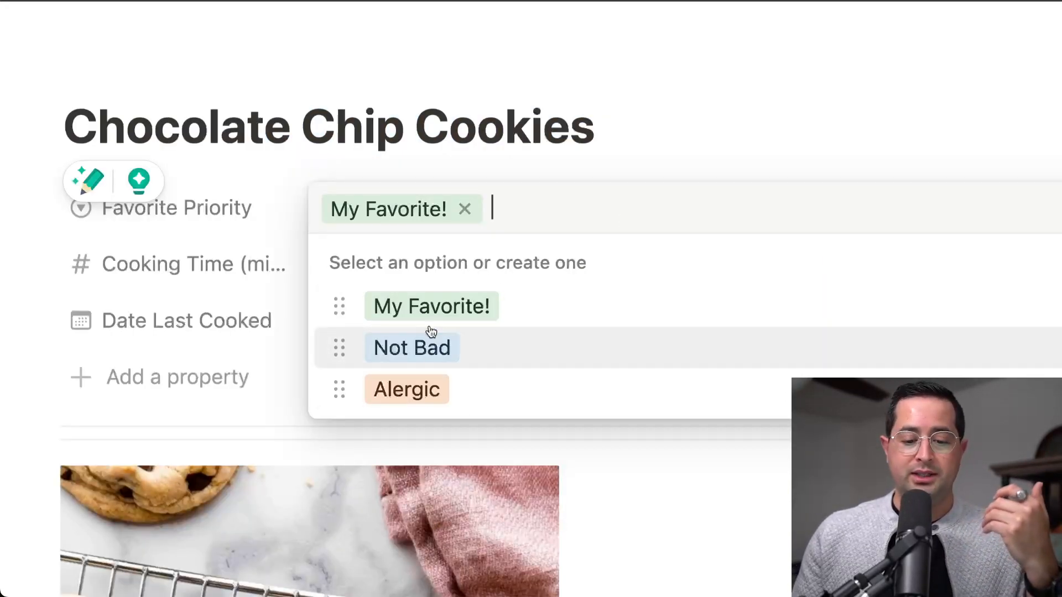
pyautogui.click(420, 348)
pyautogui.click(410, 209)
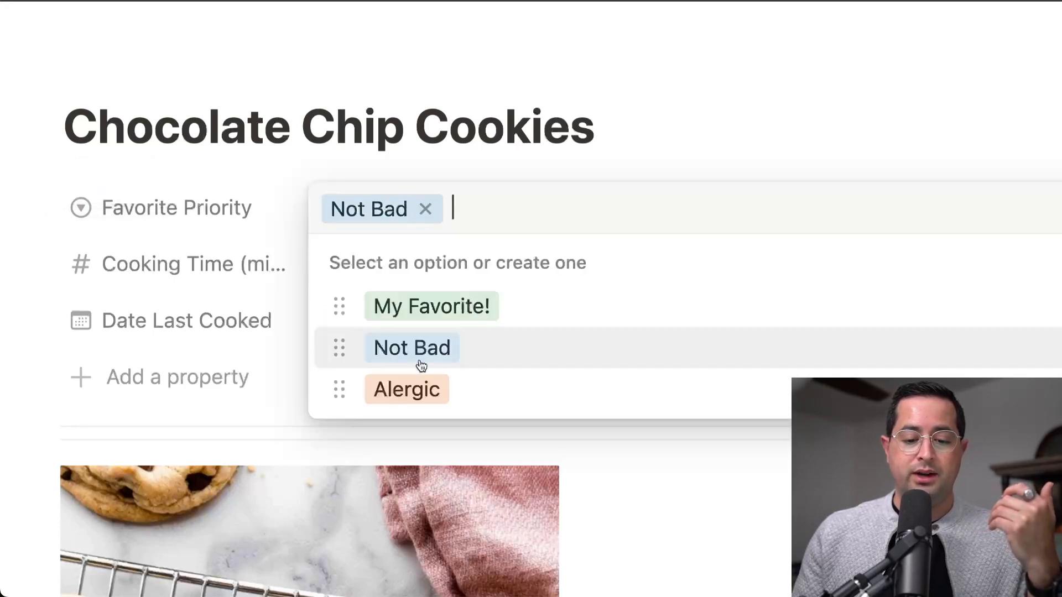
pyautogui.click(416, 386)
# - Set the recipe's Cooking Time (min) to 50
pyautogui.click(414, 287)
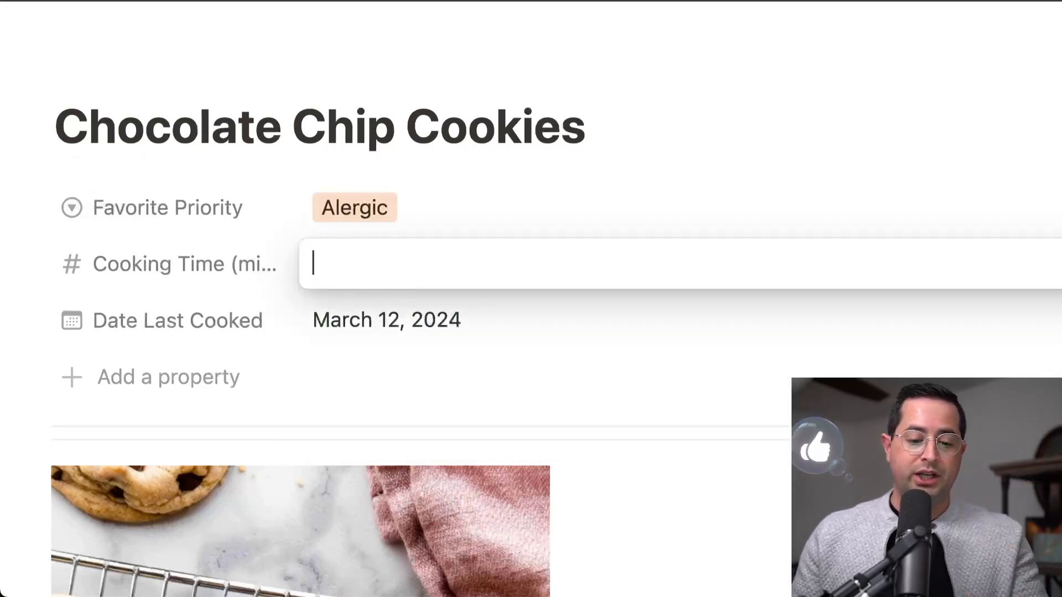
pyautogui.write('50')
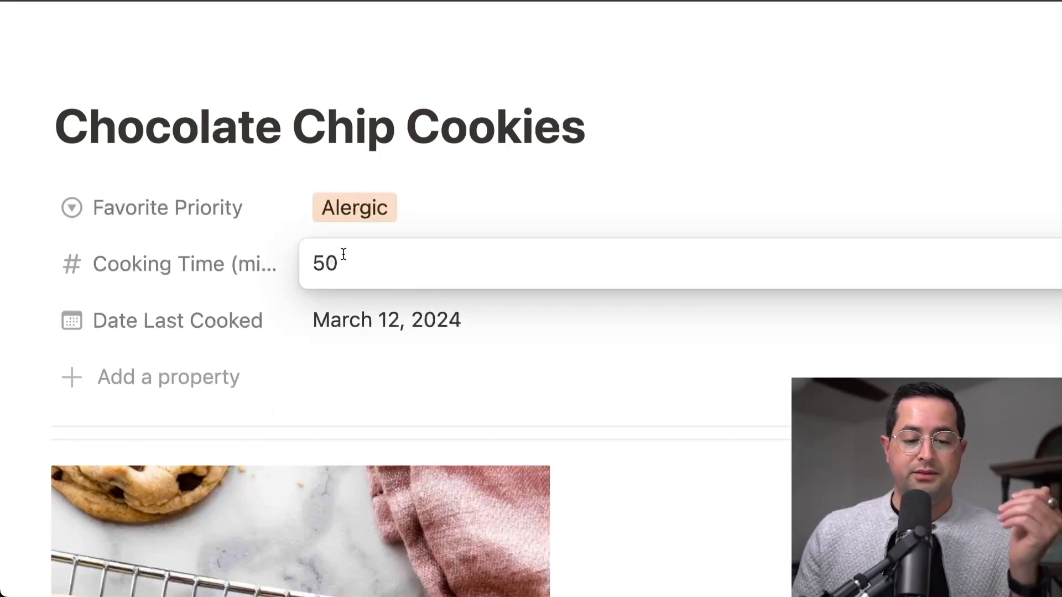
pyautogui.press('Return')
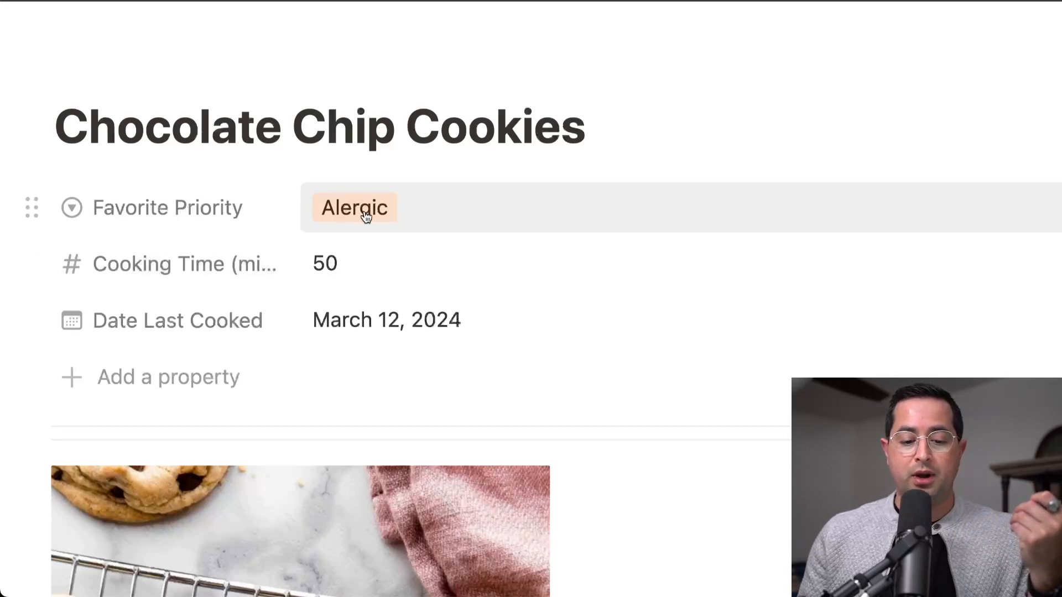
# - View the Date Last Cooked calendar and the Favorite Priority options, leaving both without picking anything
pyautogui.click(382, 325)
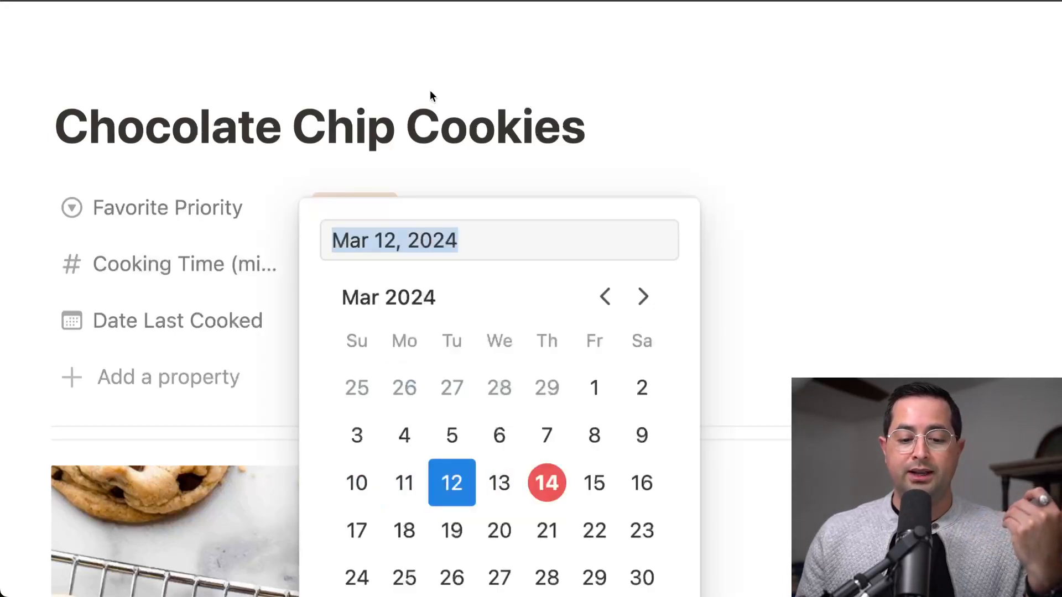
pyautogui.click(412, 150)
pyautogui.click(359, 209)
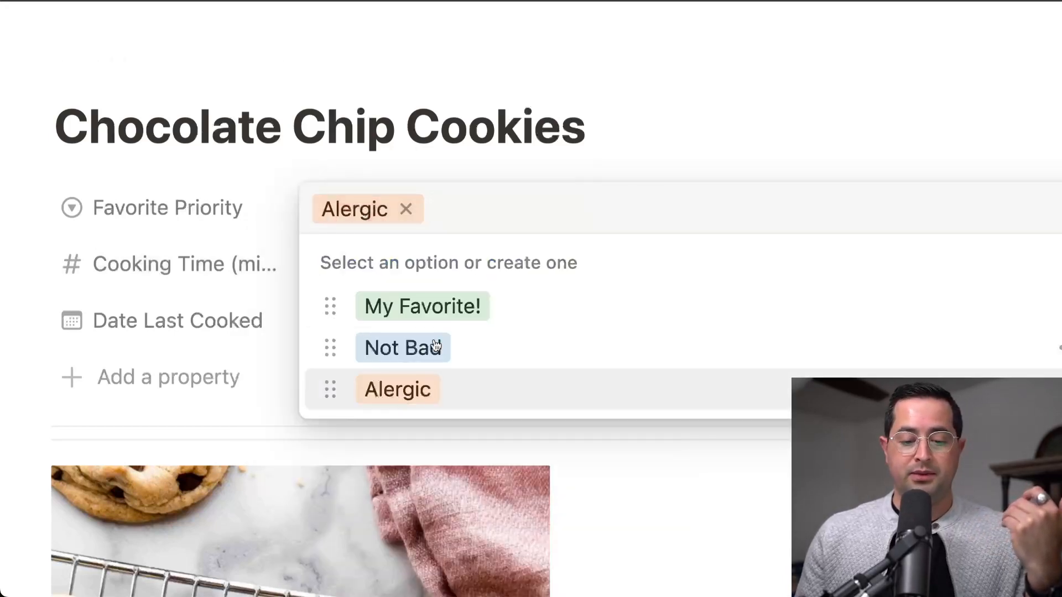
pyautogui.click(526, 67)
# - Examine the recipe page from its properties through the cookie photo down to the Table of Contents
pyautogui.scroll(-5, 137, 289)
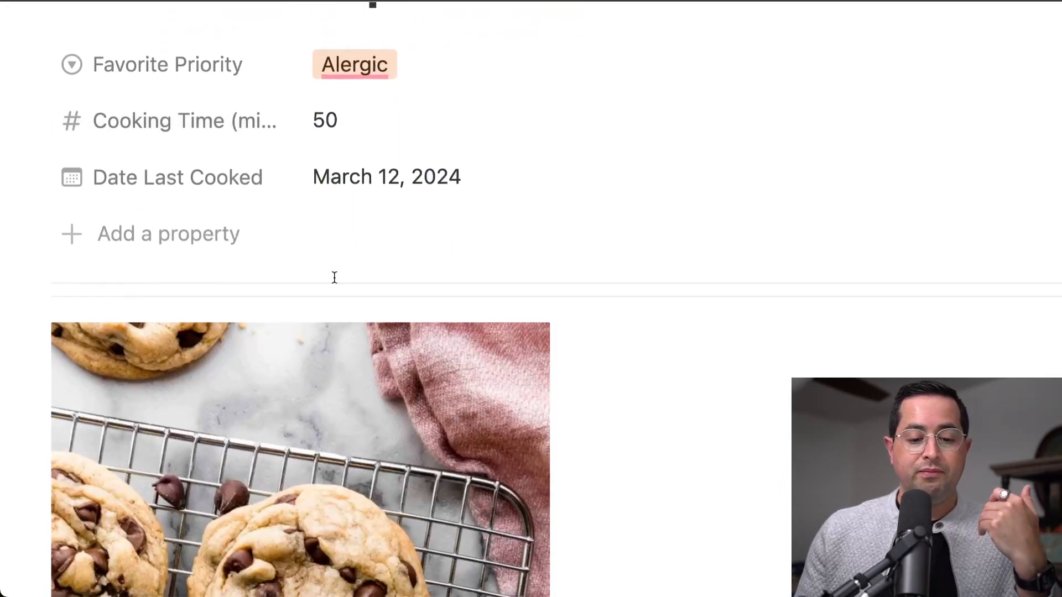
pyautogui.hscroll(-2, 334, 277)
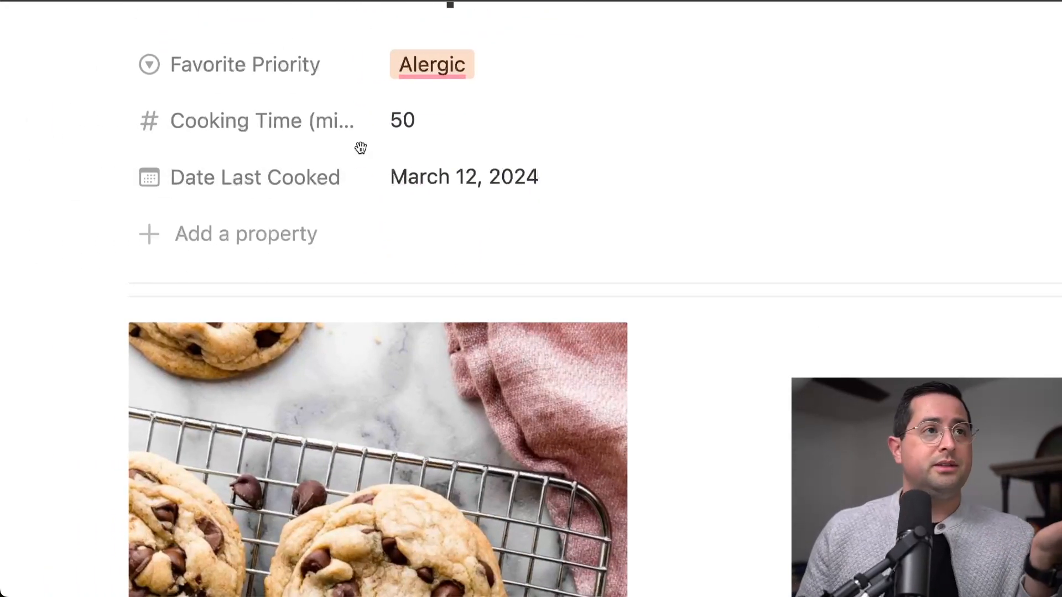
pyautogui.scroll(3, 360, 147)
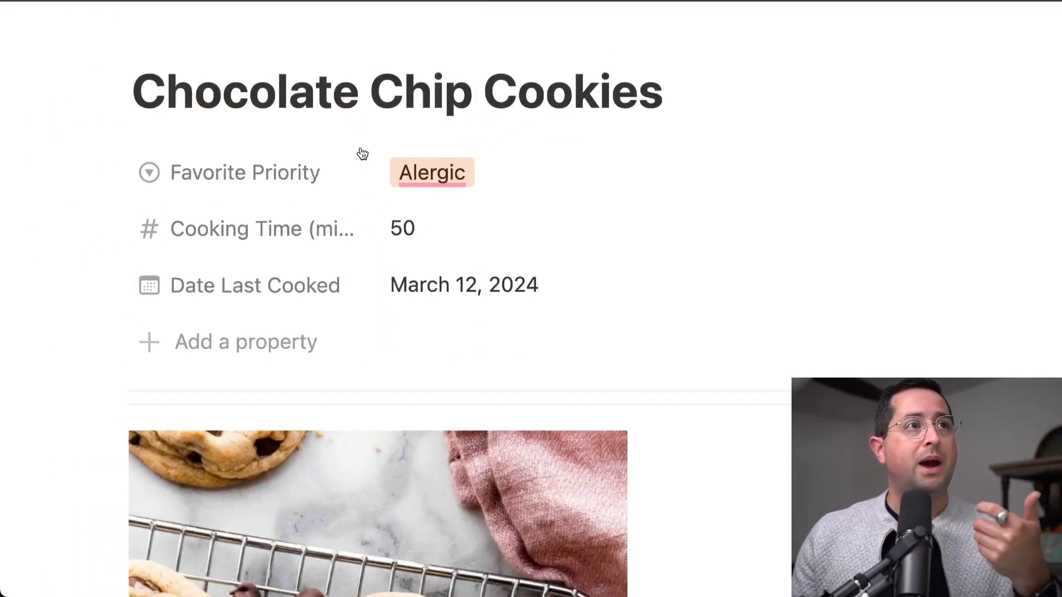
pyautogui.scroll(-10, 362, 153)
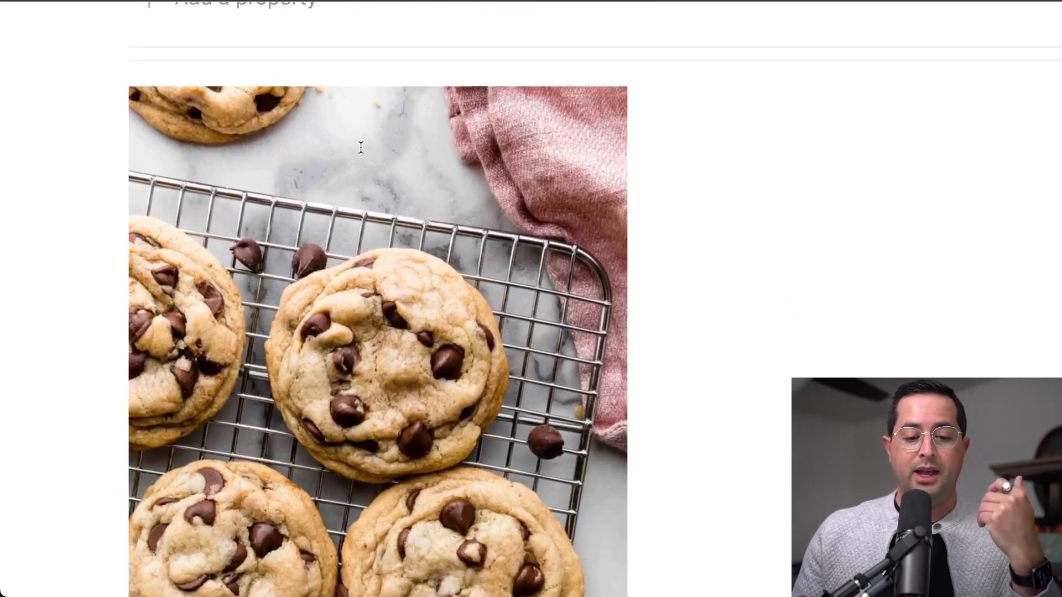
pyautogui.scroll(-1, 361, 148)
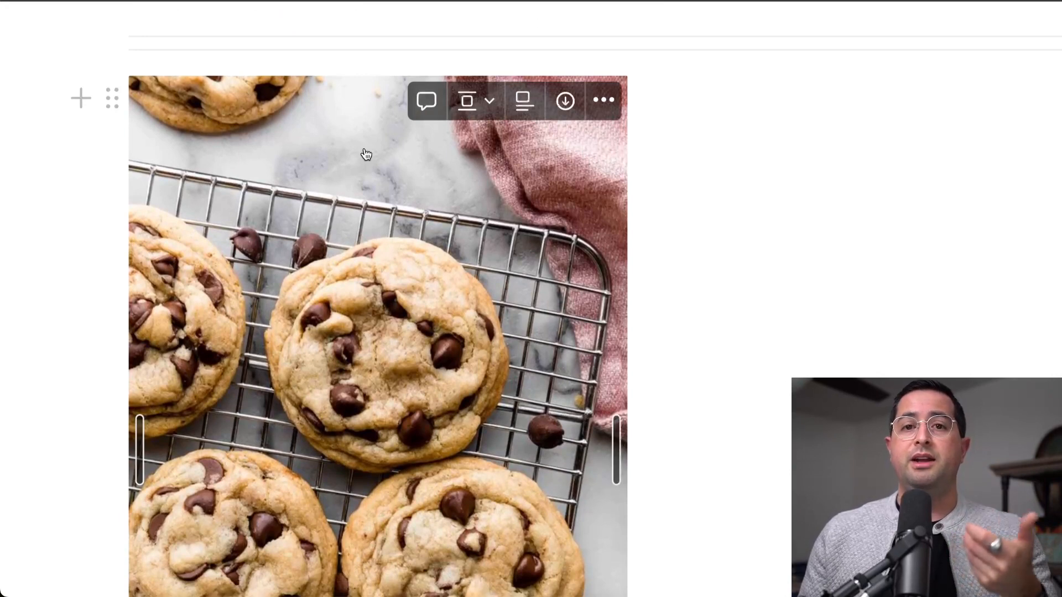
pyautogui.scroll(-7, 309, 297)
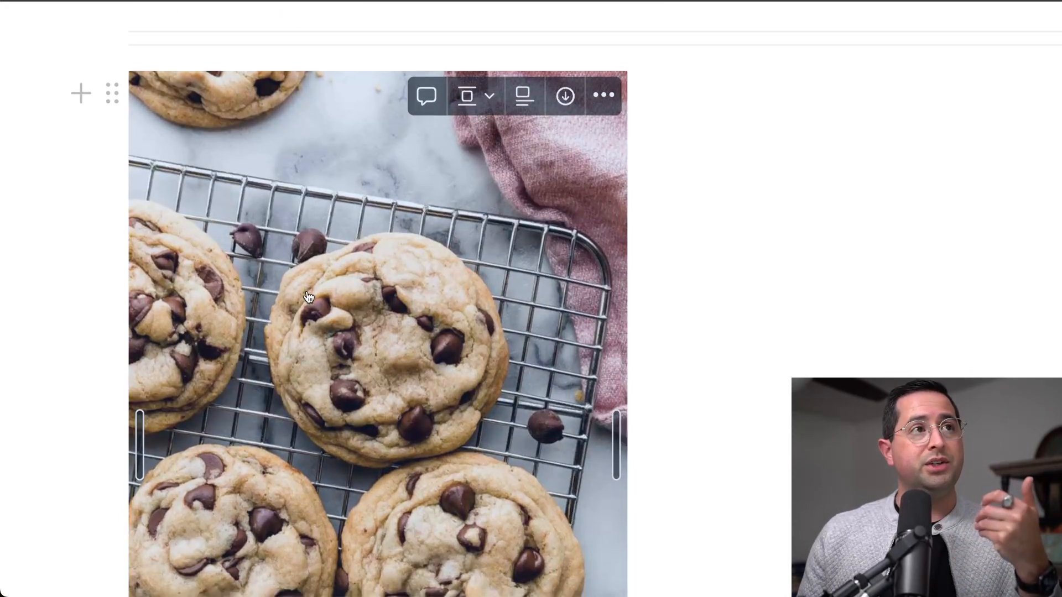
pyautogui.scroll(-8, 309, 297)
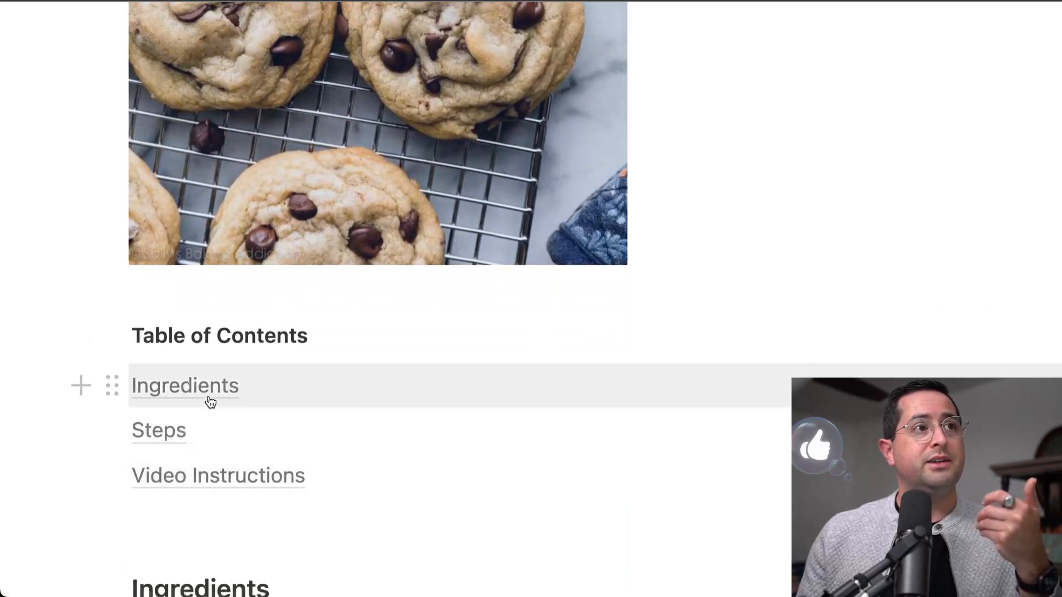
# - Jump to the Ingredients section from the Table of Contents and highlight its heading text
pyautogui.click(207, 394)
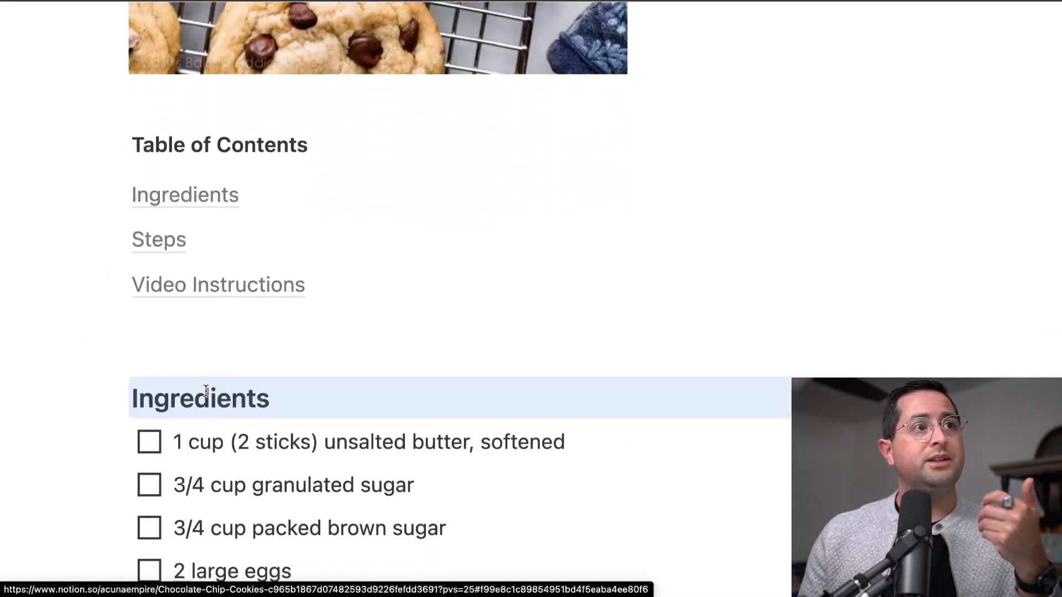
pyautogui.scroll(-3, 216, 398)
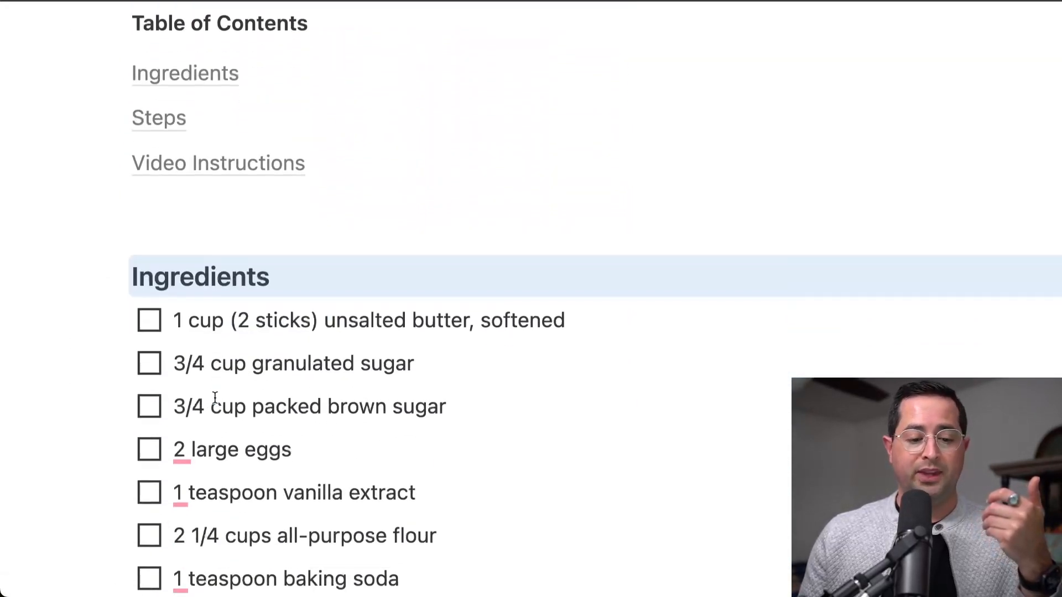
pyautogui.click(212, 261)
pyautogui.moveTo(269, 265); pyautogui.dragTo(95, 273)
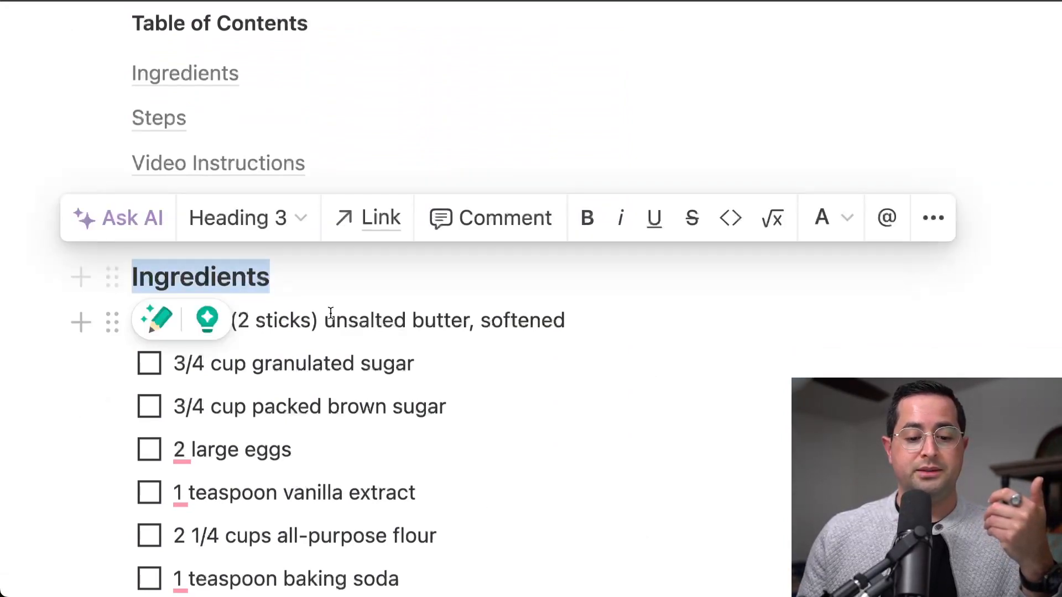
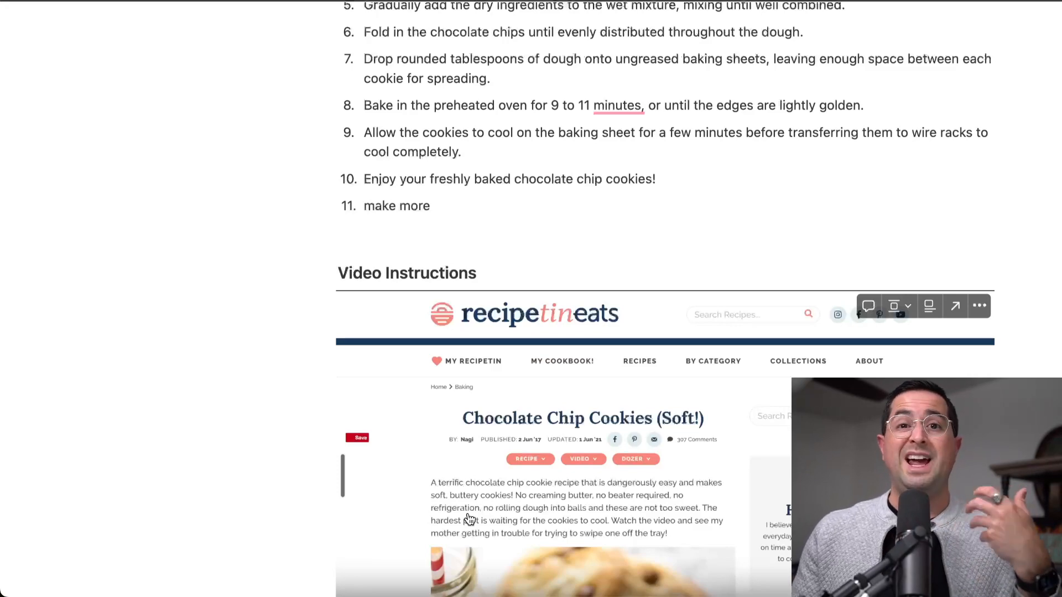
# - Review the recipe page from Video Instructions back up through Steps, Ingredients and the photo to the title
pyautogui.scroll(10, 469, 519)
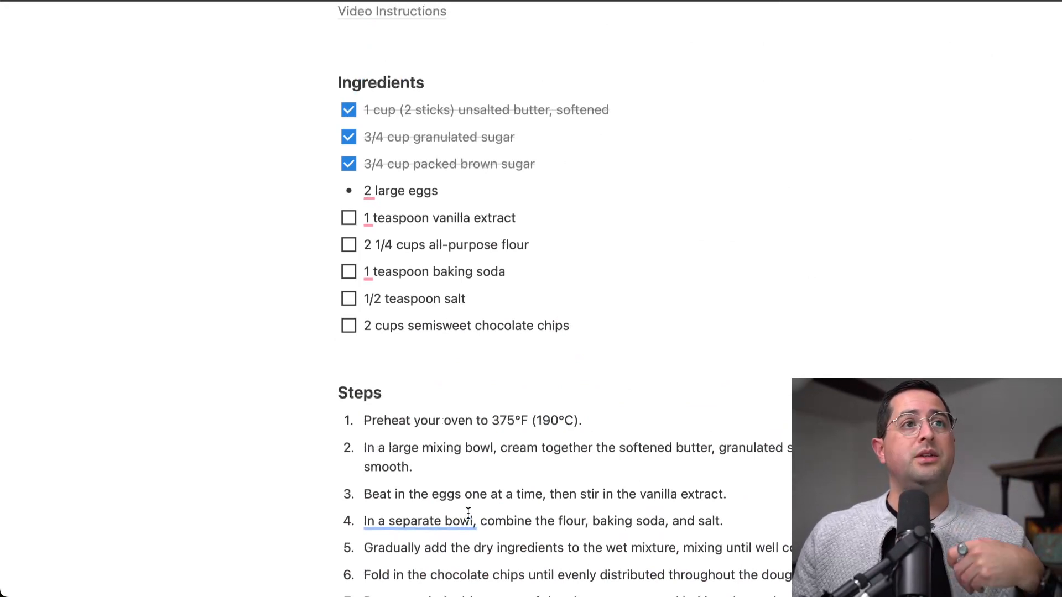
pyautogui.scroll(1, 468, 514)
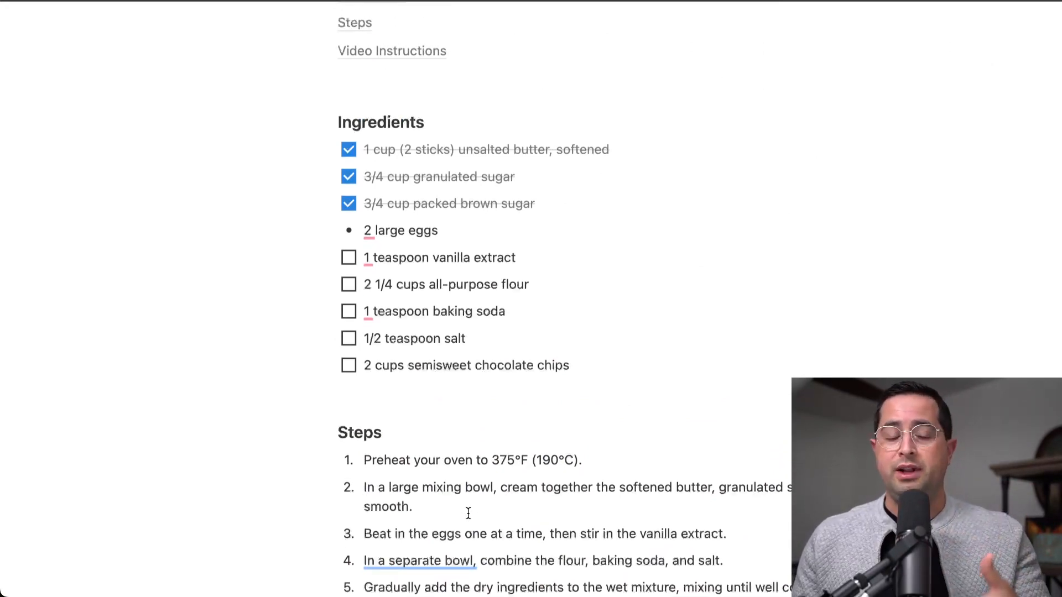
pyautogui.scroll(3, 467, 514)
pyautogui.scroll(2, 395, 335)
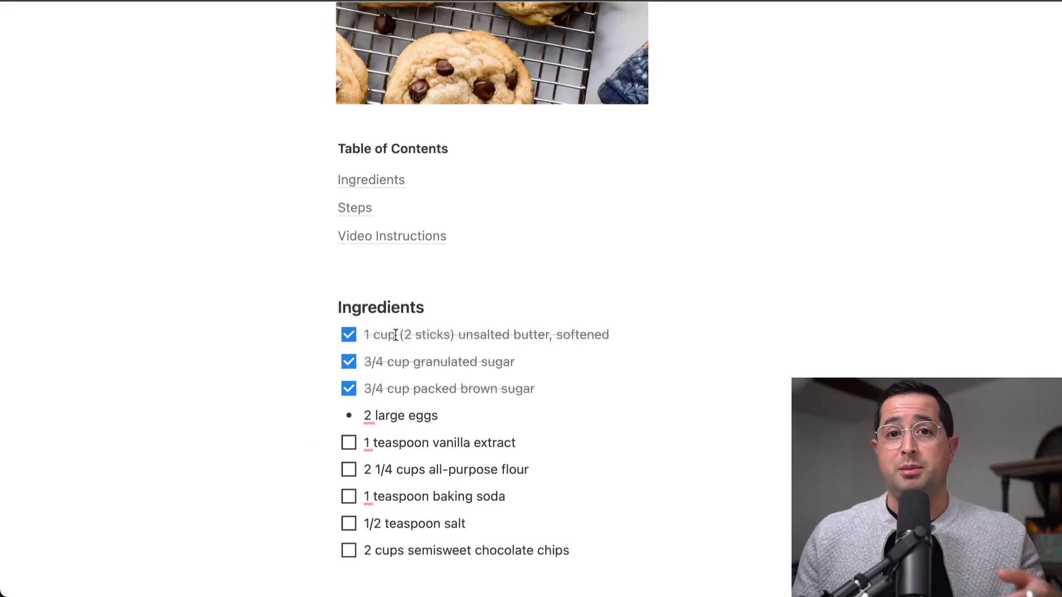
pyautogui.scroll(8, 394, 336)
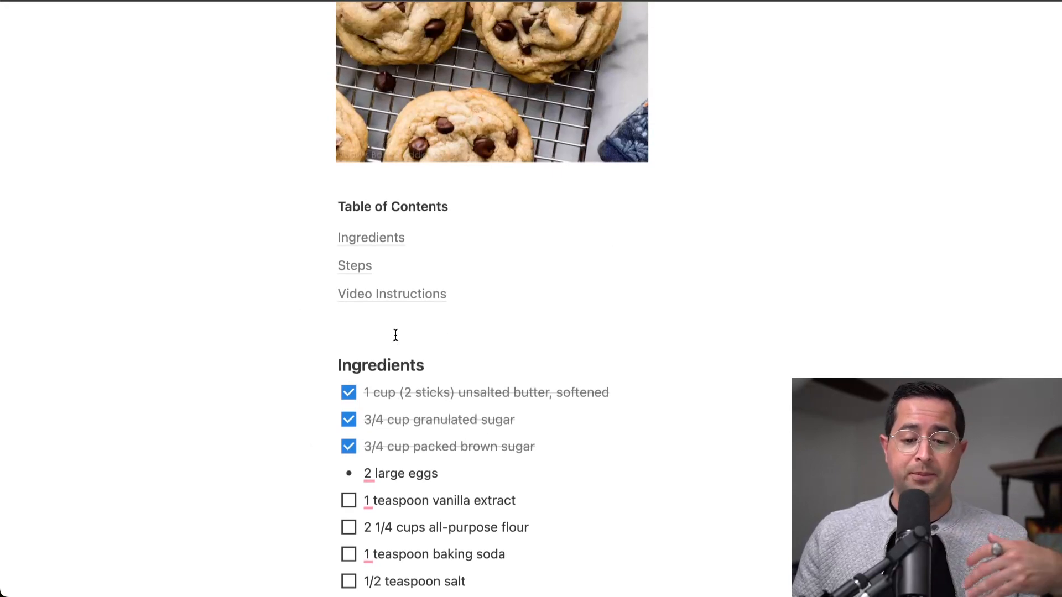
pyautogui.scroll(8, 397, 340)
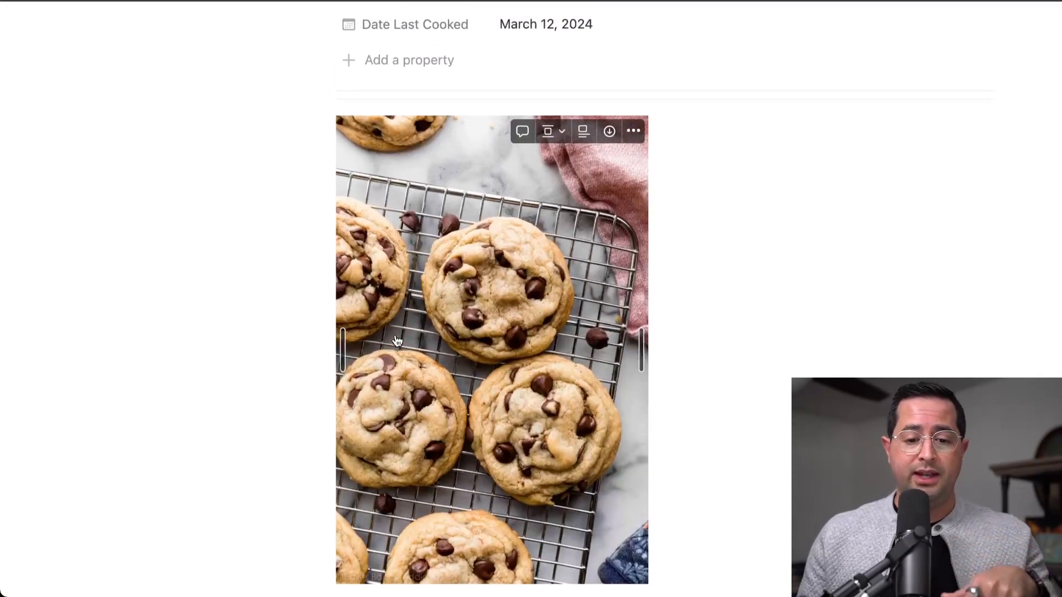
pyautogui.scroll(1, 395, 337)
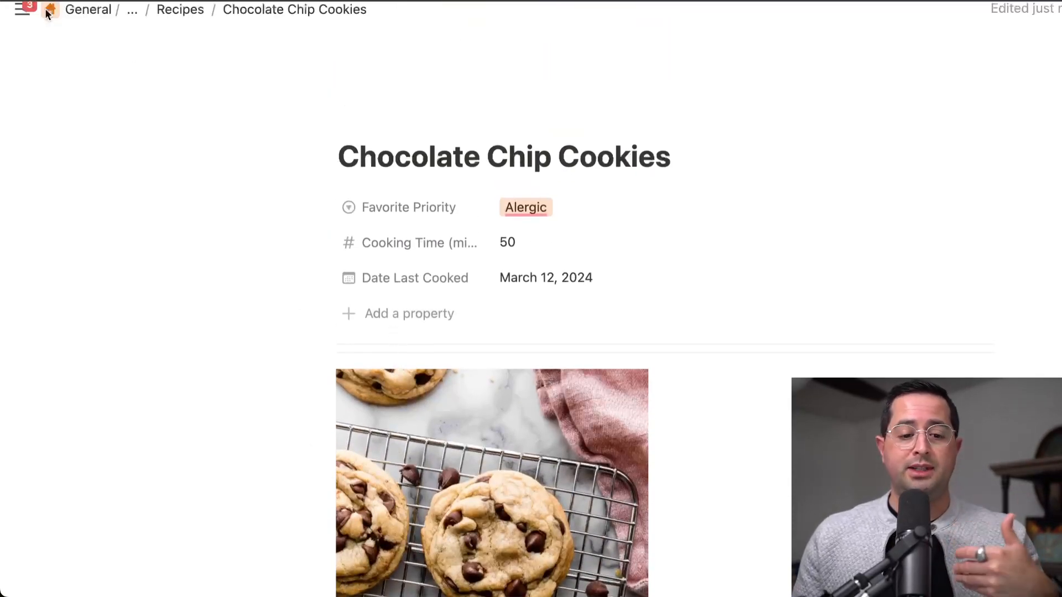
# - Return to the Recipes database, go up to its parent Notion Tutorial 5 Minutes page and find the Notion Tutorial section
pyautogui.click(180, 9)
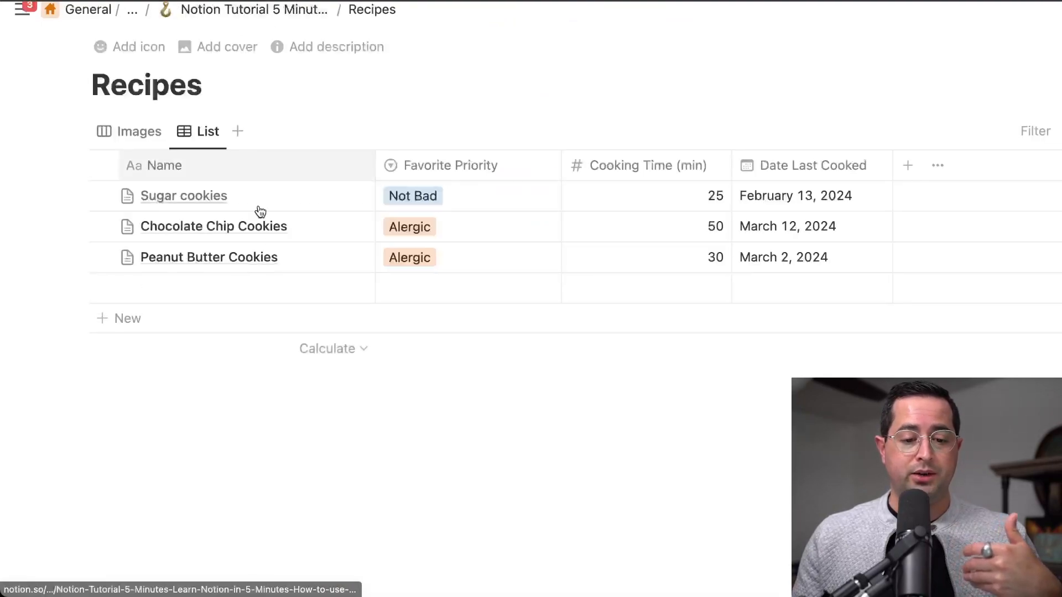
pyautogui.click(276, 11)
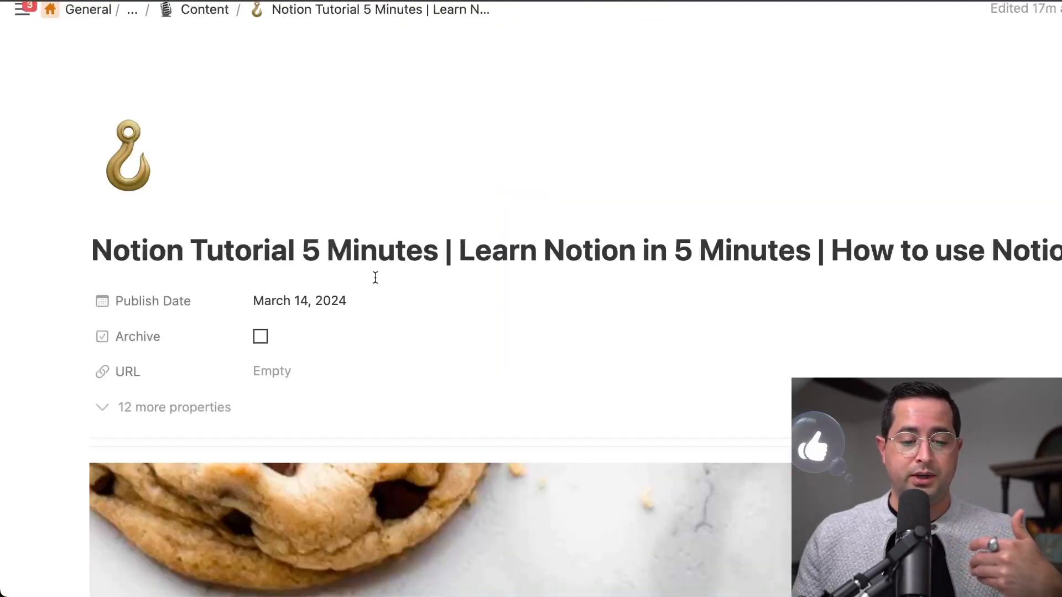
pyautogui.scroll(-10, 375, 279)
pyautogui.scroll(10, 377, 283)
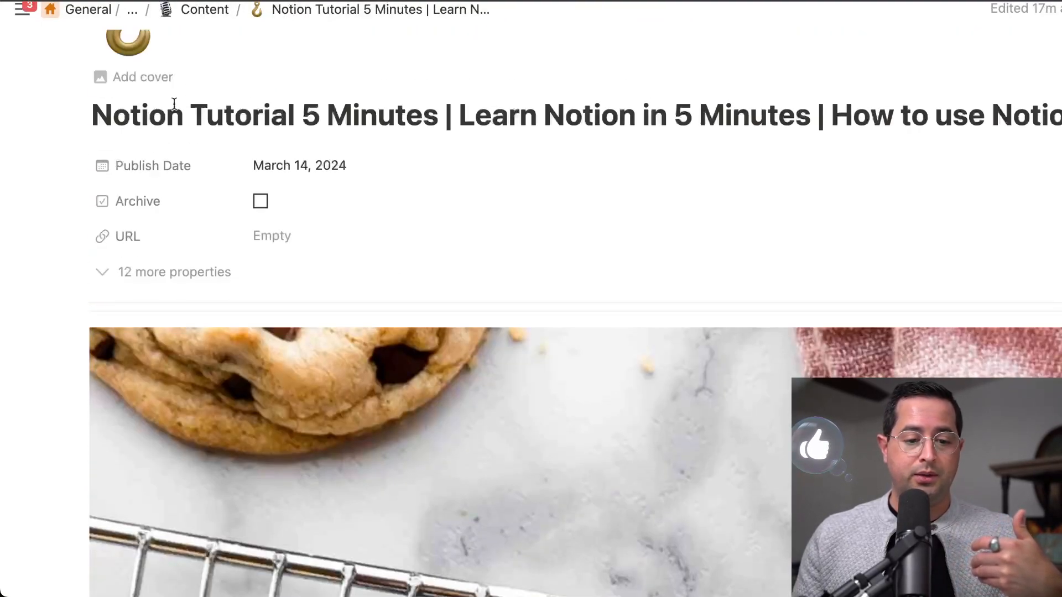
pyautogui.scroll(3, 348, 14)
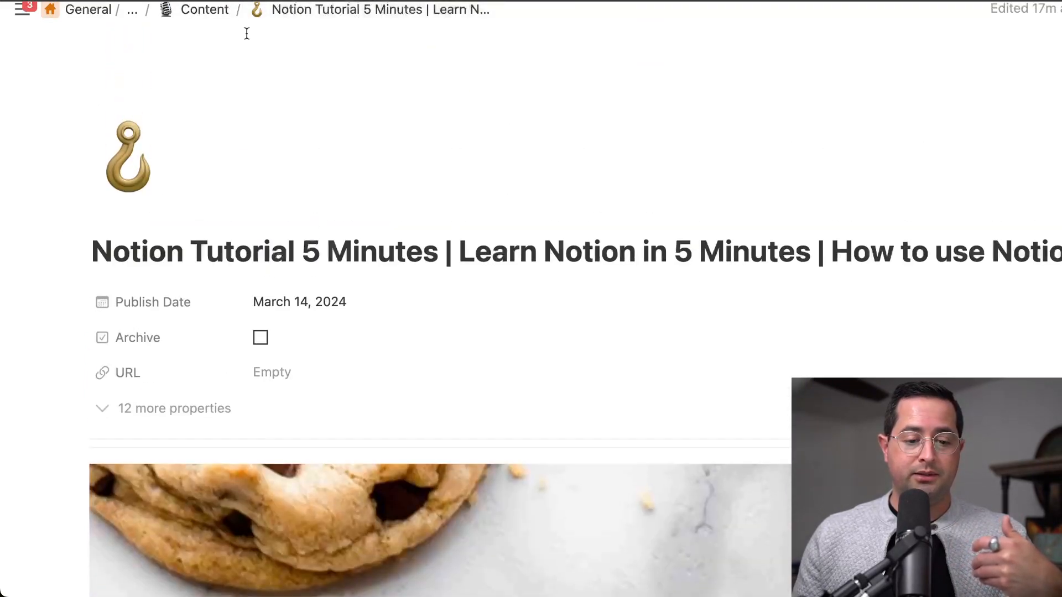
pyautogui.scroll(-15, 187, 190)
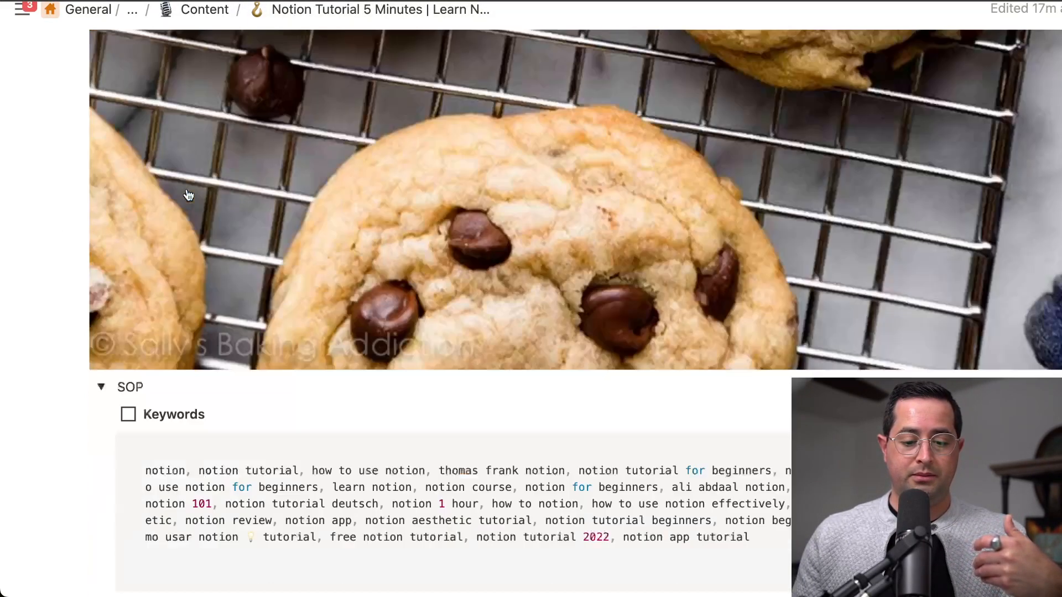
pyautogui.scroll(-5, 187, 189)
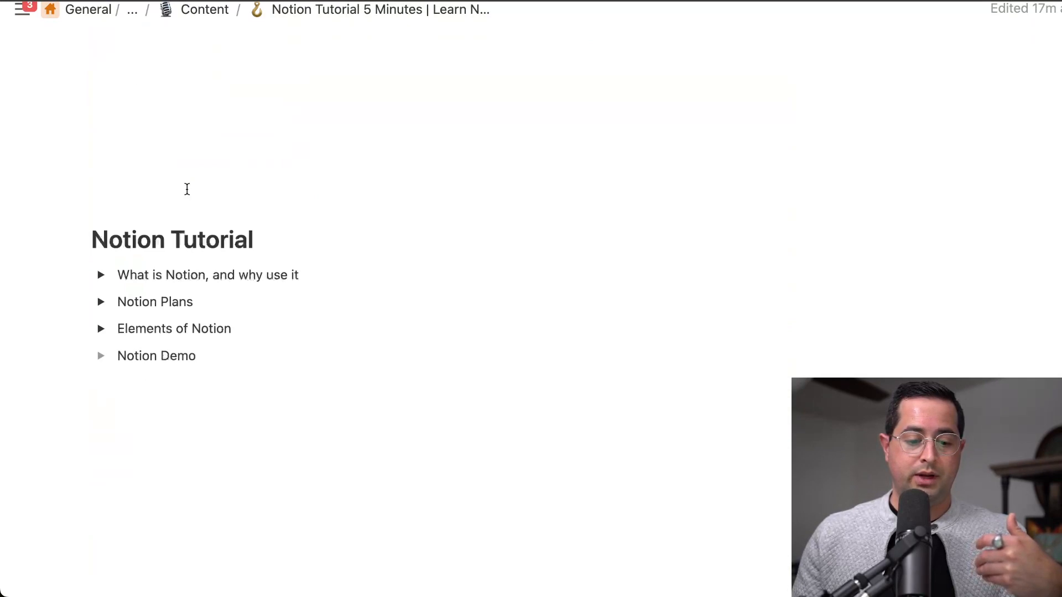
# - Insert an extra blank line in the empty space between the Notion Demo toggle and the Recipes table
pyautogui.scroll(-6, 187, 189)
pyautogui.click(308, 164)
pyautogui.scroll(2, 308, 164)
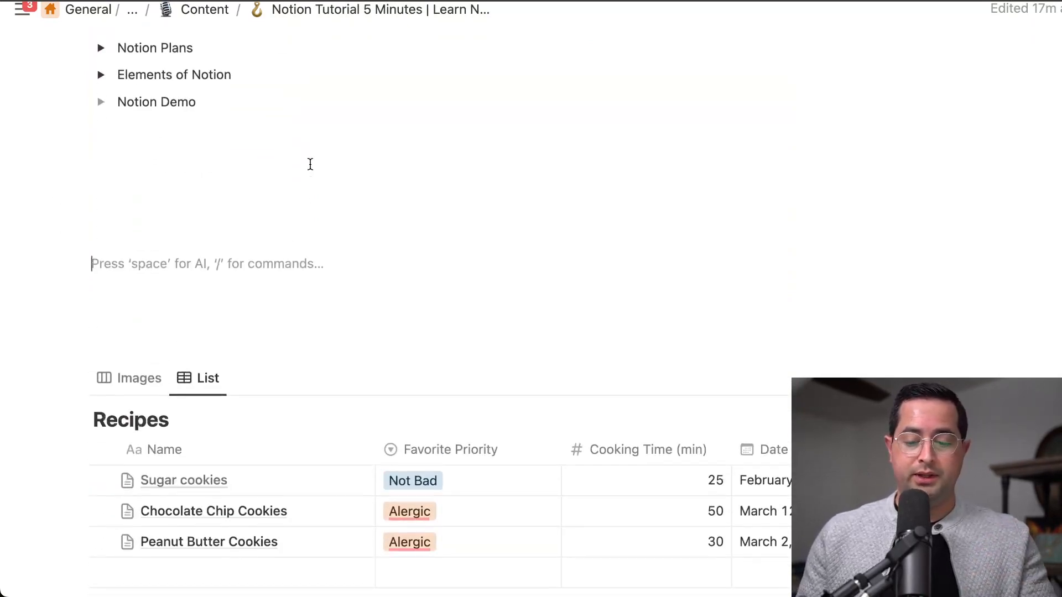
pyautogui.scroll(-4, 310, 164)
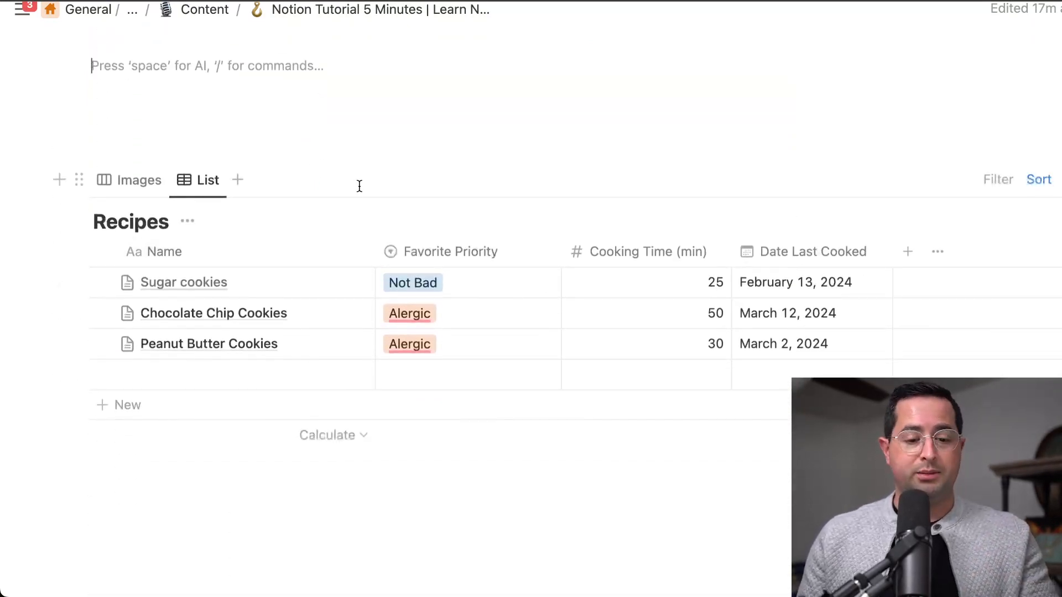
pyautogui.scroll(6, 343, 180)
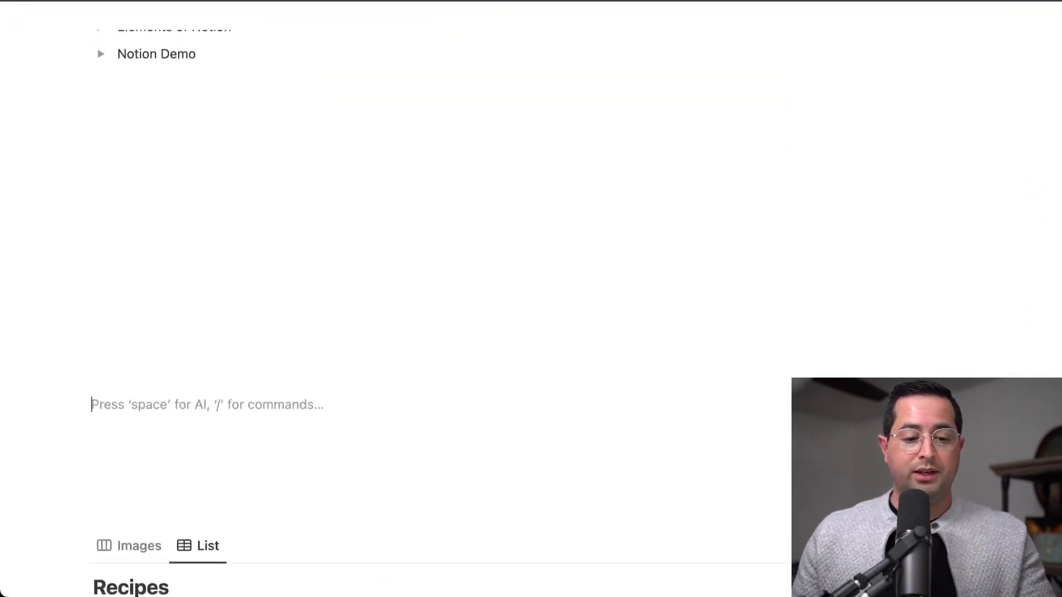
pyautogui.press('Return')
# - Browse the block types available for the empty line below the Notion Demo toggle, from basic blocks through AI and media to databases
pyautogui.click(242, 224)
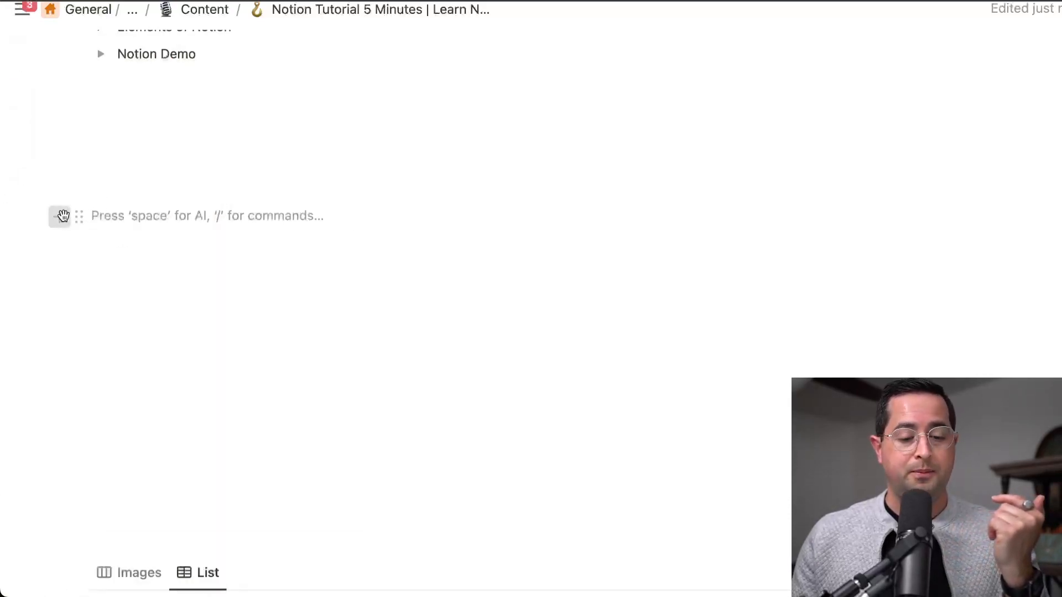
pyautogui.click(63, 215)
pyautogui.scroll(-10, 225, 477)
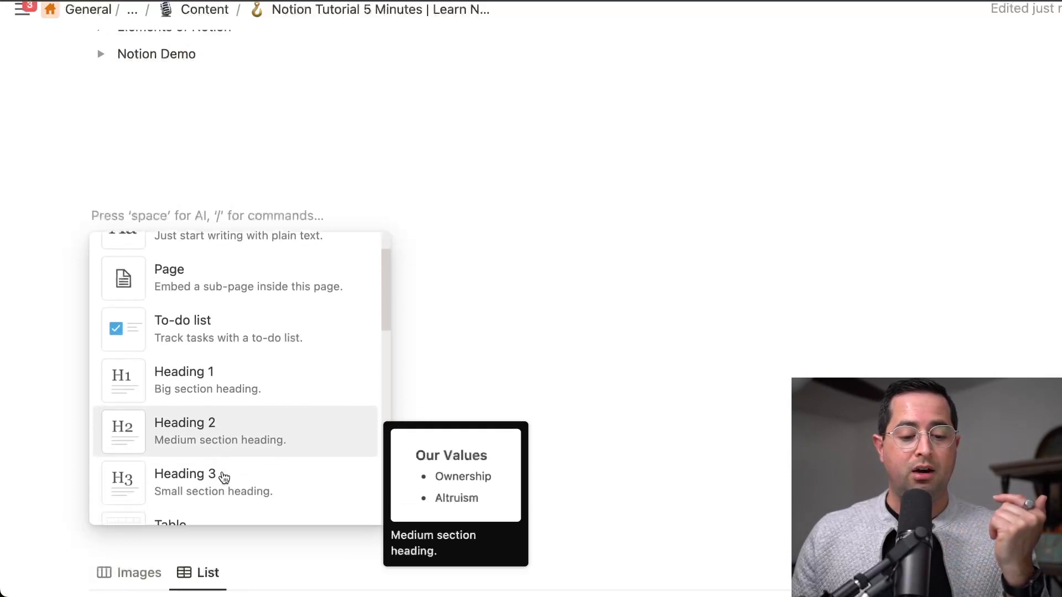
pyautogui.scroll(-10, 224, 478)
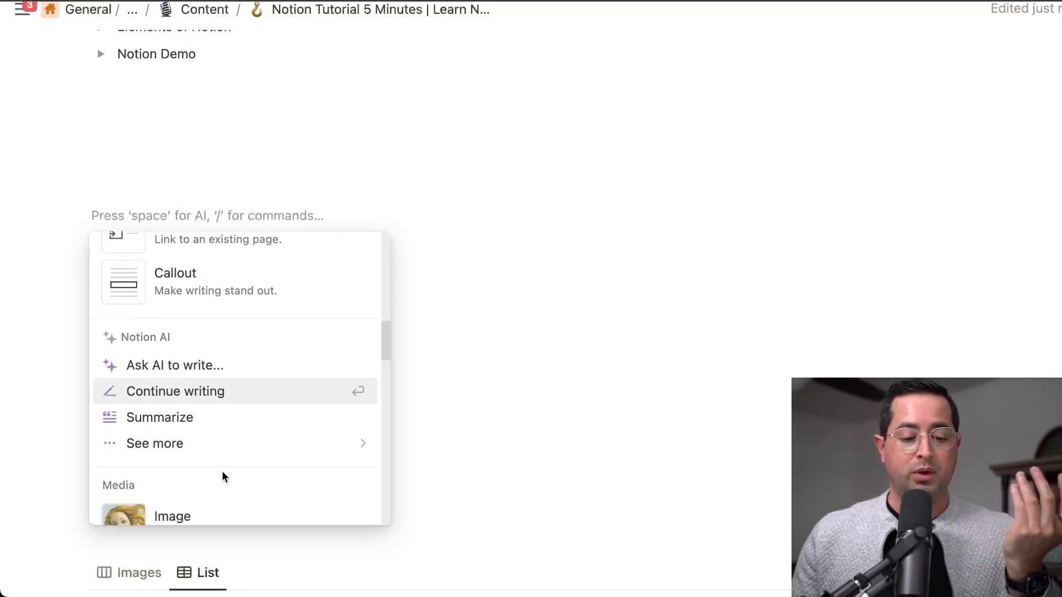
pyautogui.scroll(7, 224, 478)
pyautogui.scroll(-8, 224, 477)
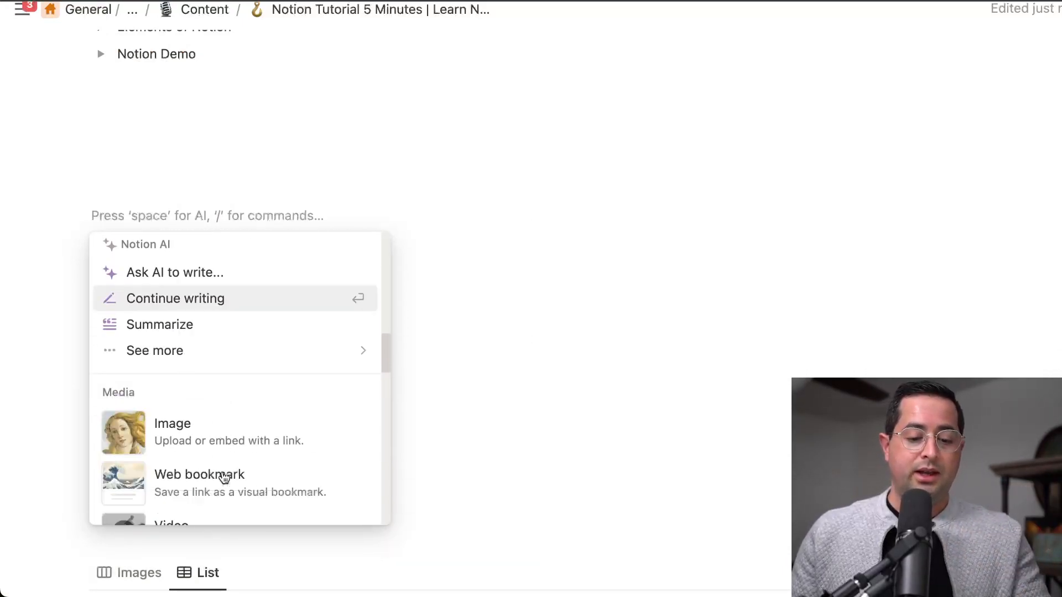
pyautogui.scroll(15, 224, 478)
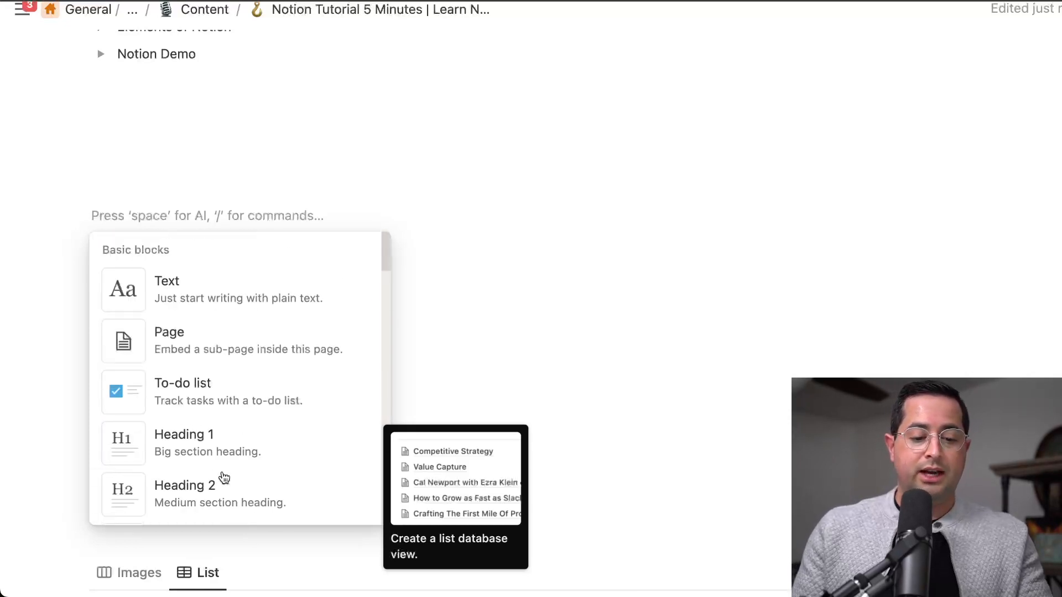
pyautogui.click(155, 214)
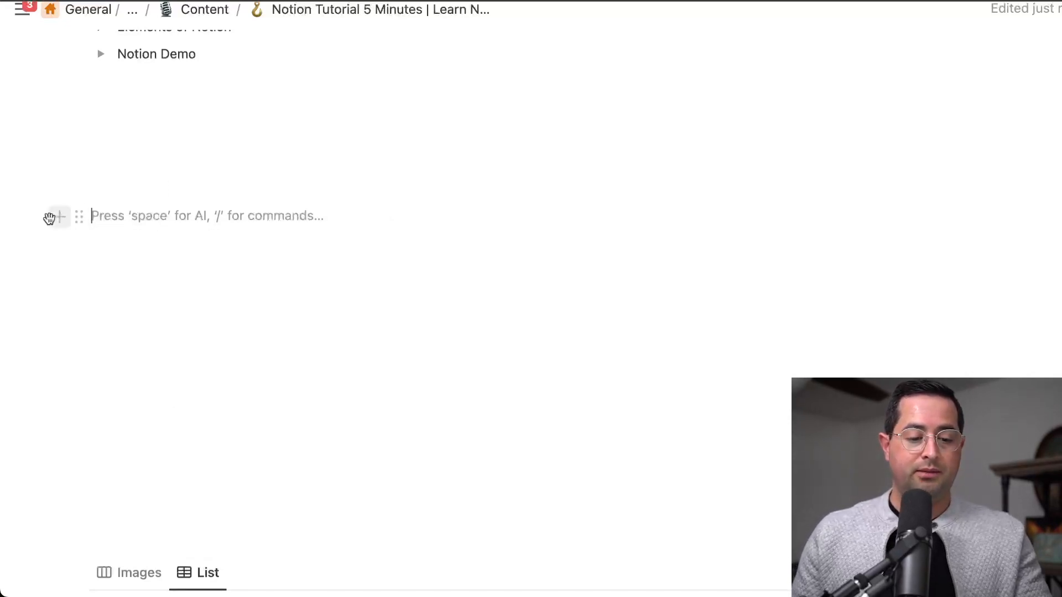
# - Insert a new inline database on the empty line below the Notion Demo toggle
pyautogui.click(56, 216)
pyautogui.scroll(-10, 247, 305)
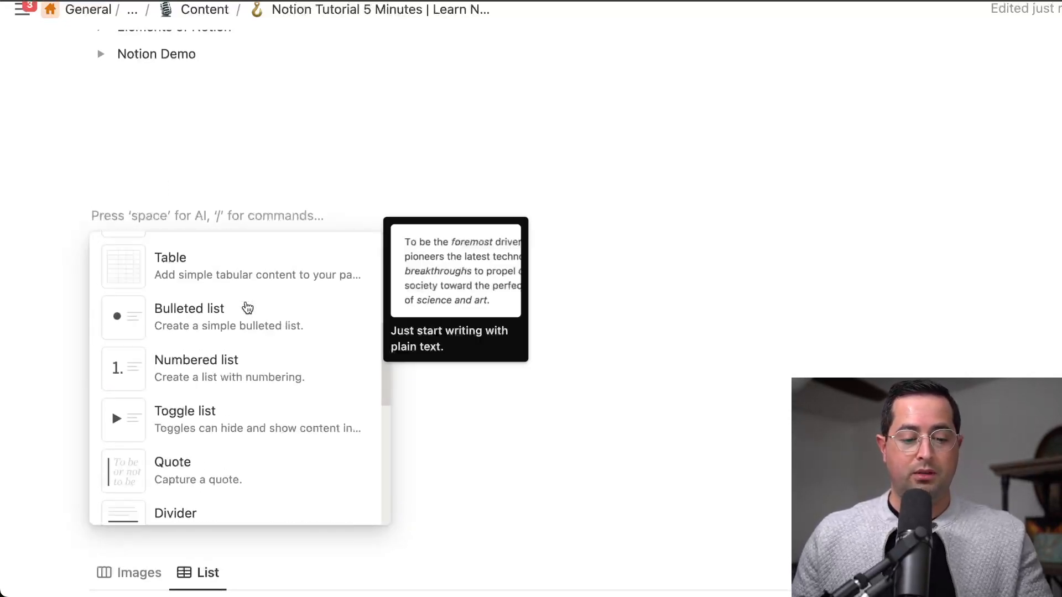
pyautogui.scroll(3, 243, 306)
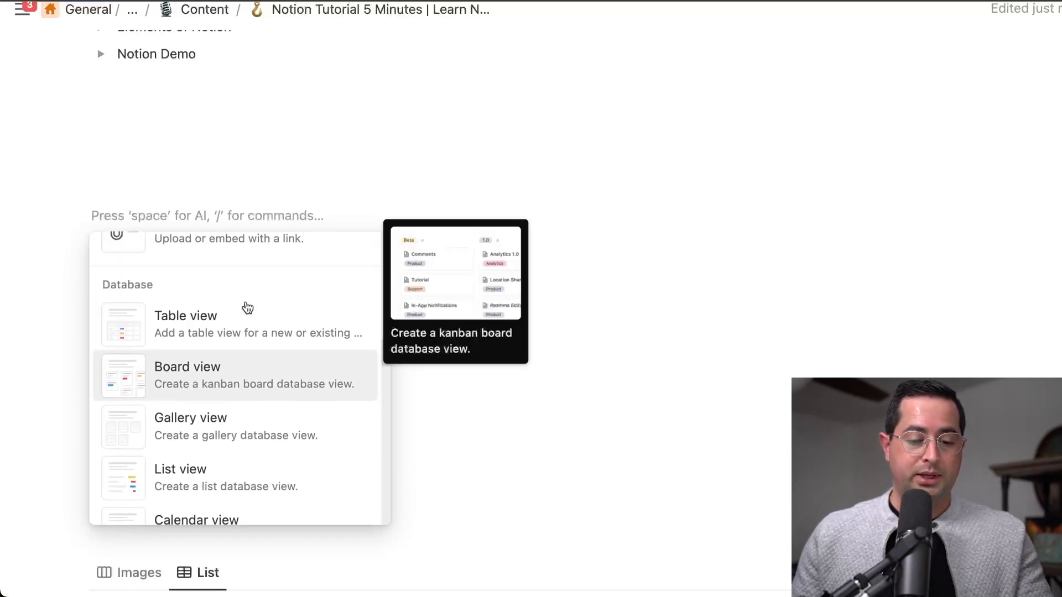
pyautogui.scroll(-4, 285, 331)
pyautogui.scroll(2, 284, 332)
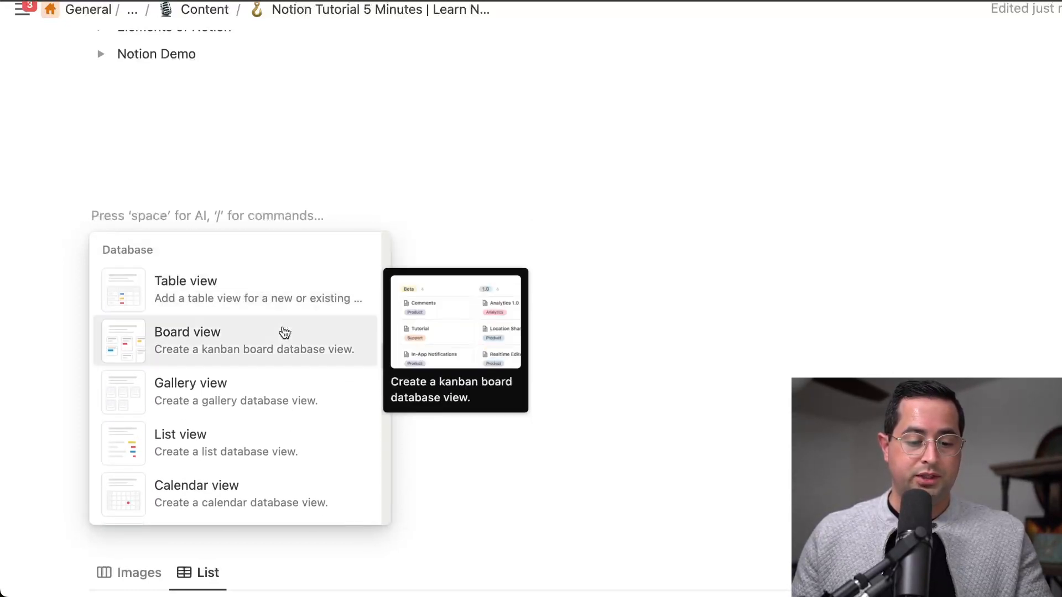
pyautogui.scroll(-4, 204, 351)
pyautogui.scroll(-1, 206, 351)
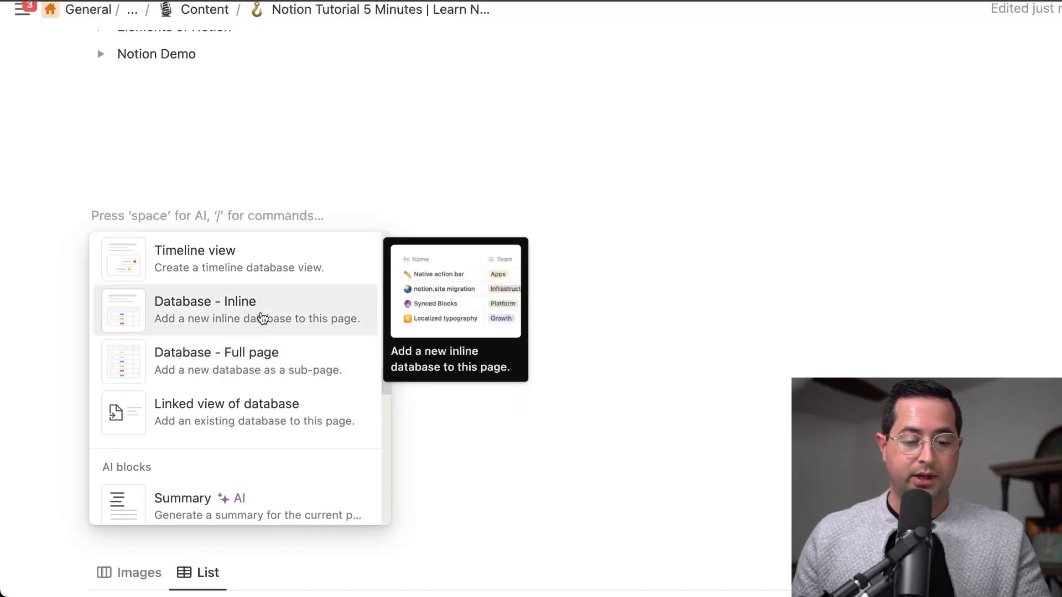
pyautogui.click(262, 318)
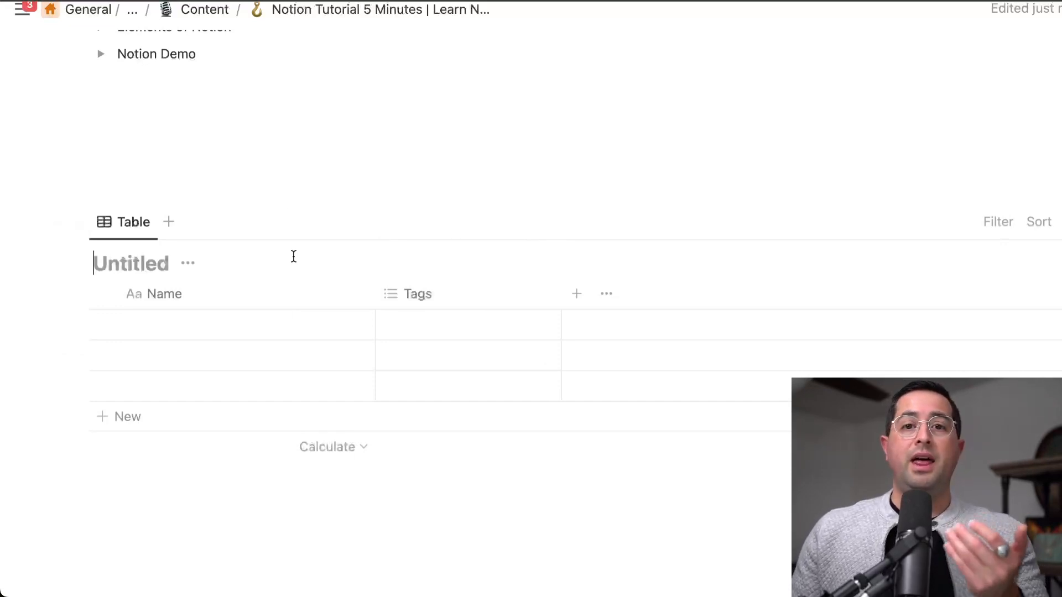
# - Title the new untitled inline database "Recipe"
pyautogui.scroll(-10, 292, 256)
pyautogui.scroll(9, 293, 257)
pyautogui.scroll(1, 294, 263)
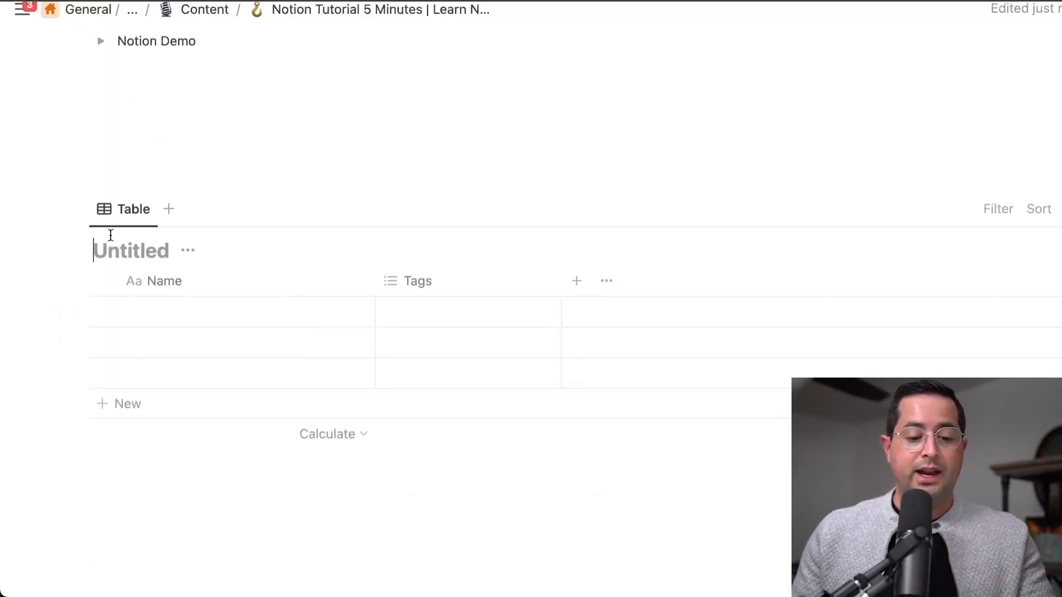
pyautogui.write('Recipe')
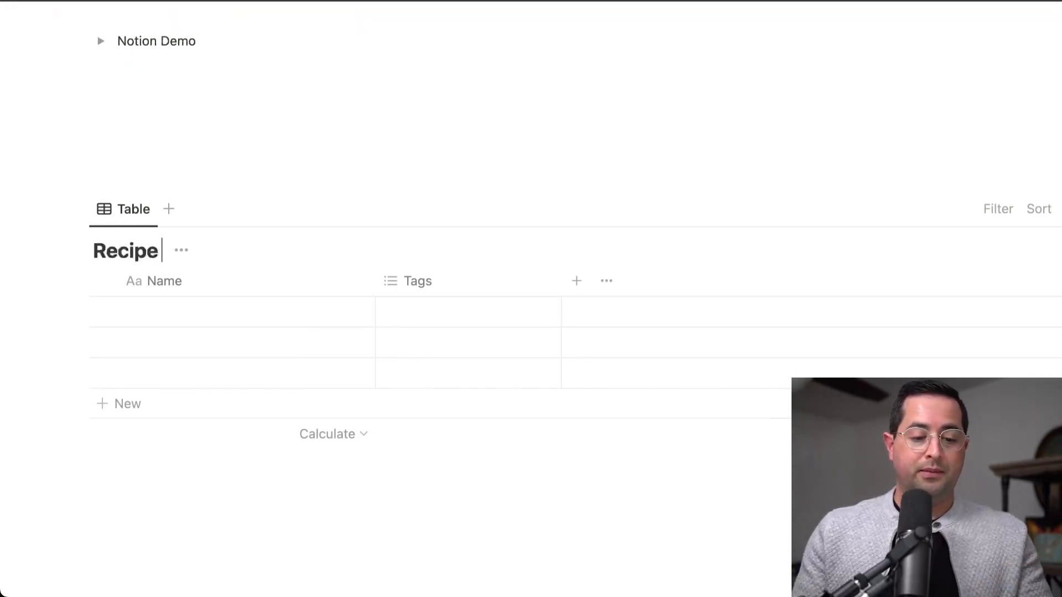
pyautogui.click(215, 173)
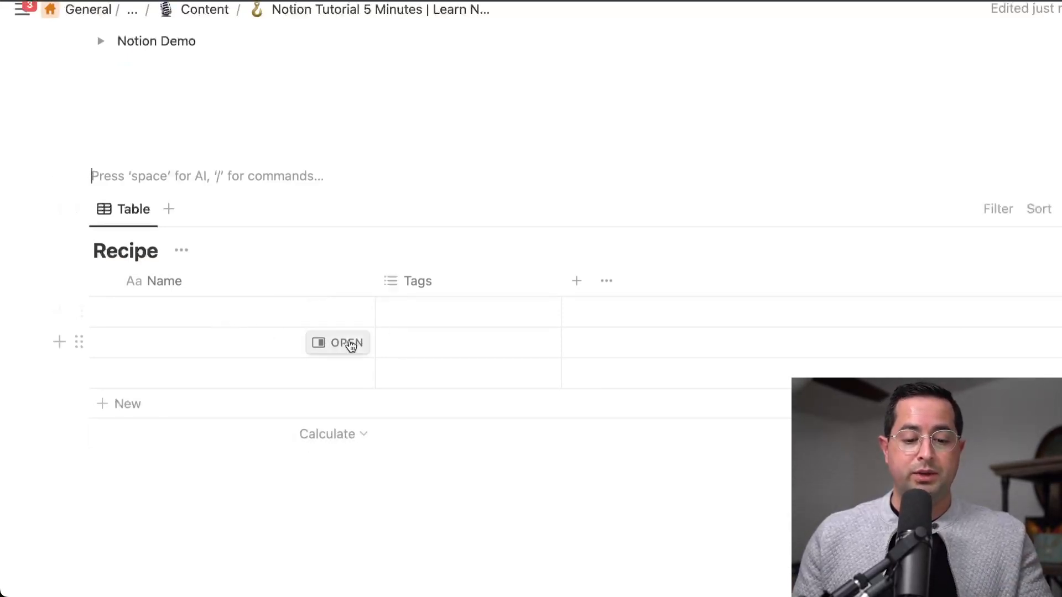
# - Name the first two entries of the Recipe database "Chocolate Chip cookies" and "Sugar Cookies"
pyautogui.click(238, 309)
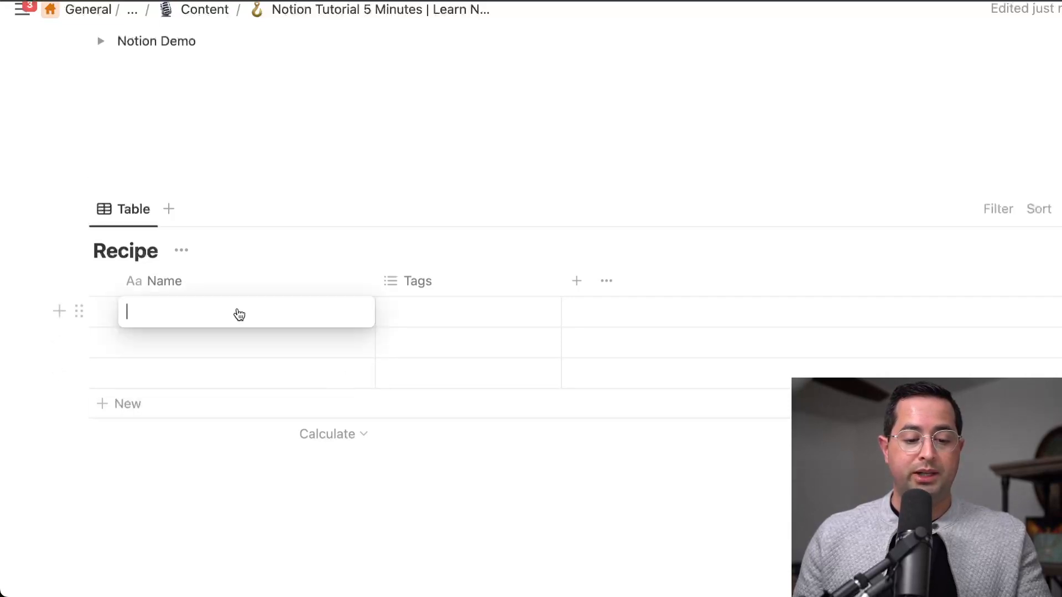
pyautogui.write('Chocolate Chip cookies')
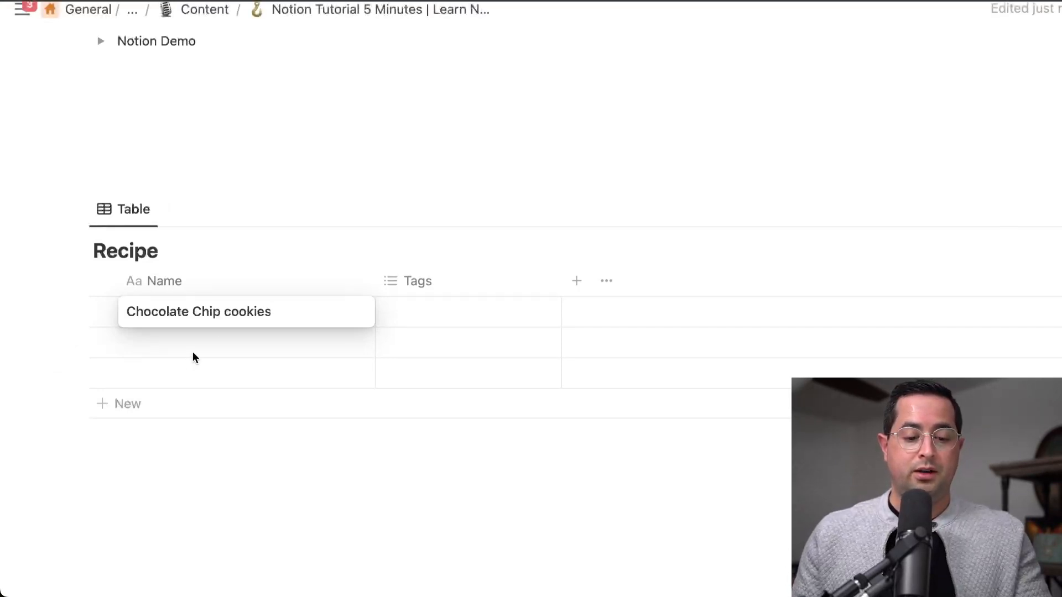
pyautogui.press('Return')
pyautogui.click(196, 358)
pyautogui.write('Sugar Cookies')
pyautogui.press('Return')
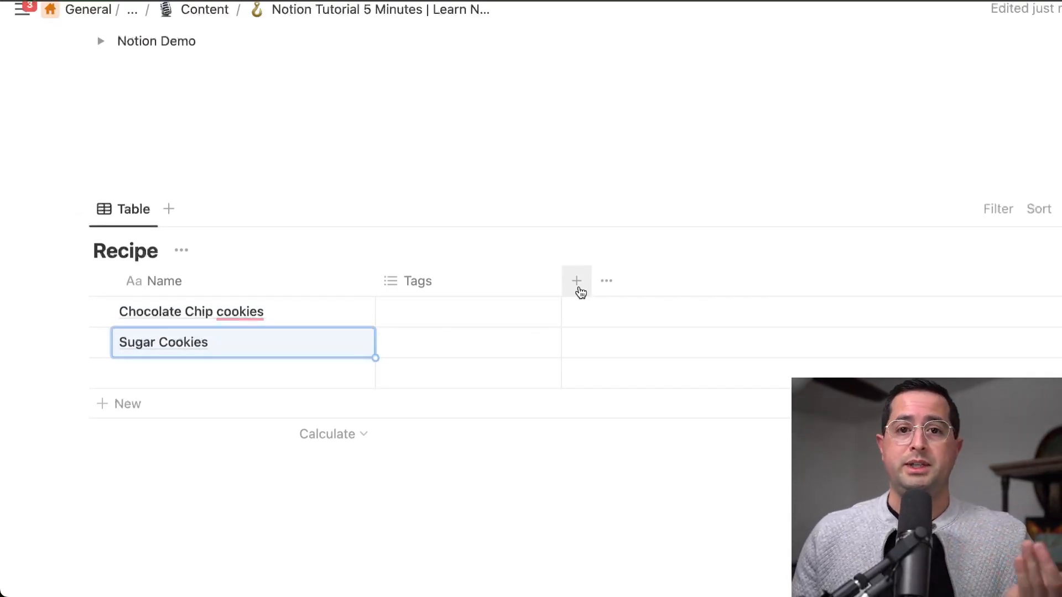
# - Add a Number property named "Cooking Time (min)" to the Recipe database
pyautogui.click(579, 292)
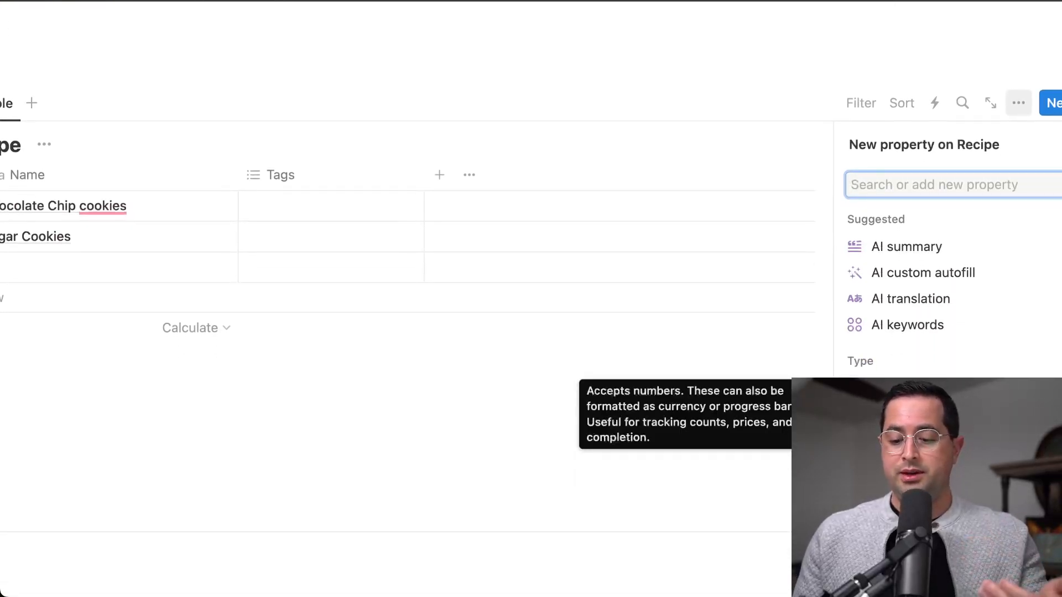
pyautogui.click(894, 415)
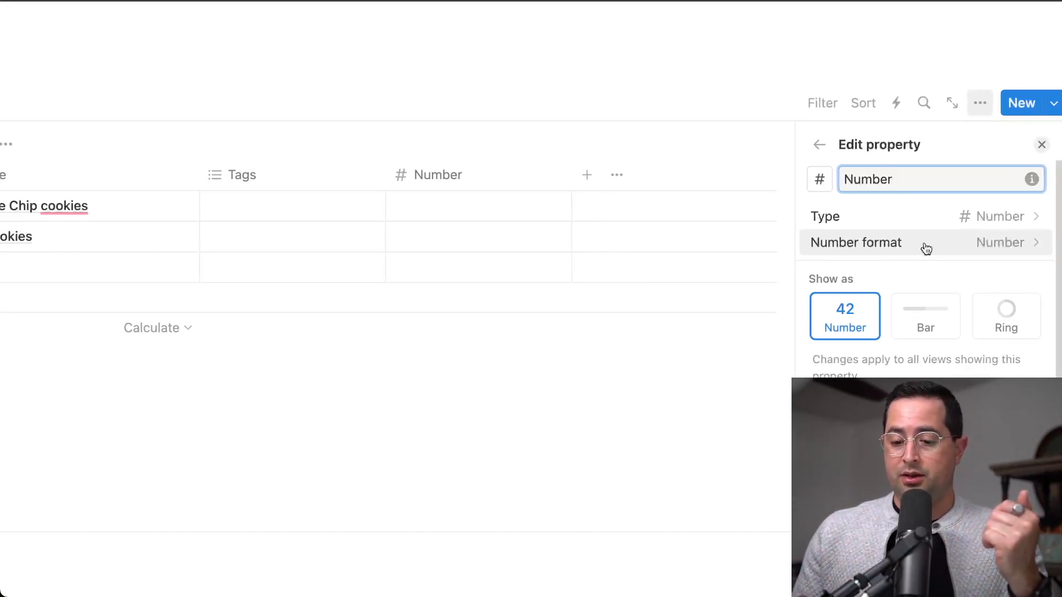
pyautogui.doubleClick(919, 173)
pyautogui.write('Cooking Time')
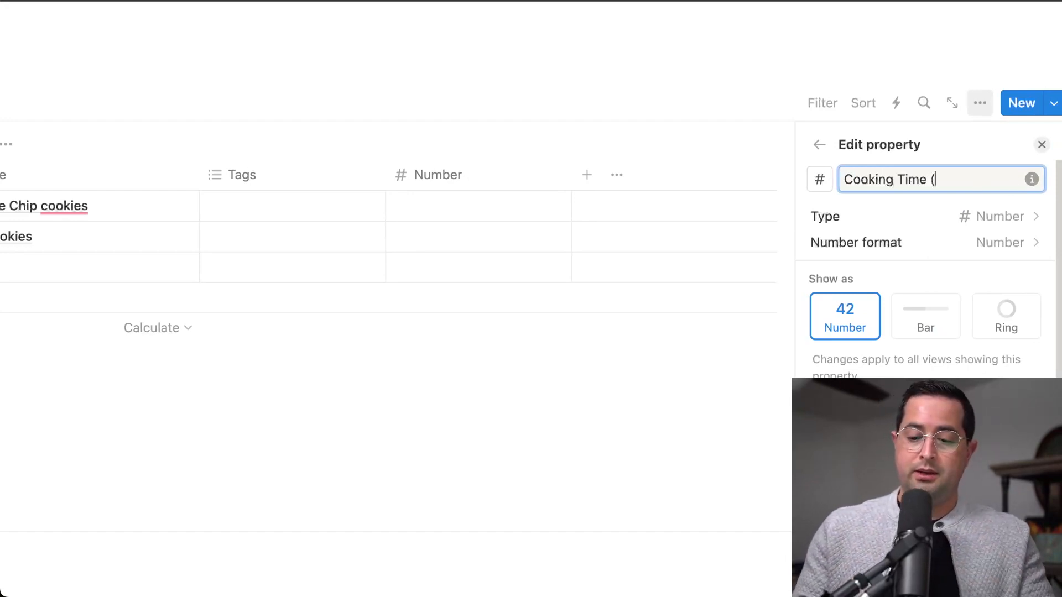
pyautogui.write(' (min)')
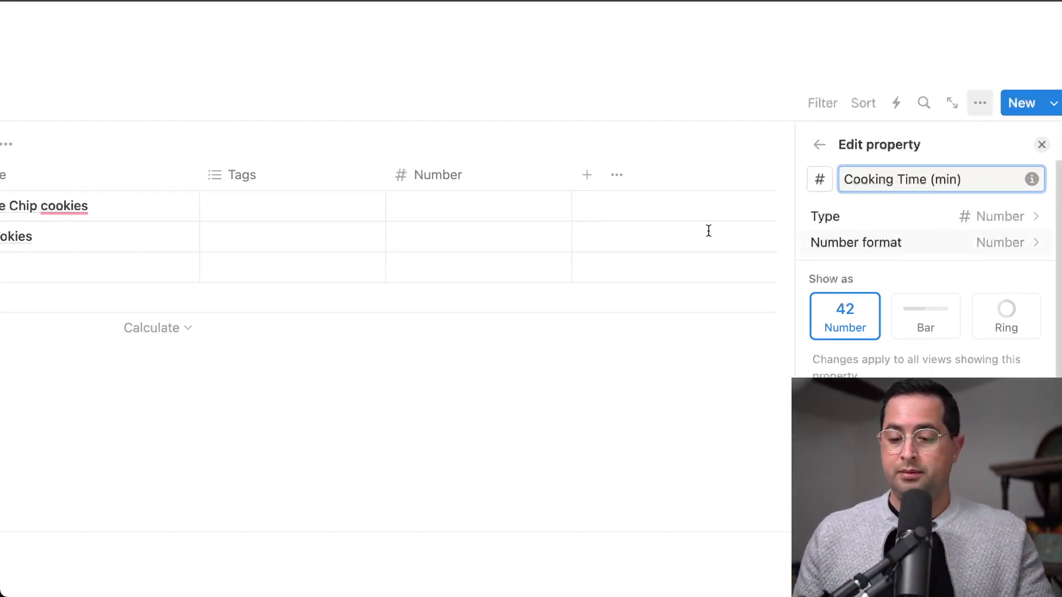
pyautogui.click(661, 69)
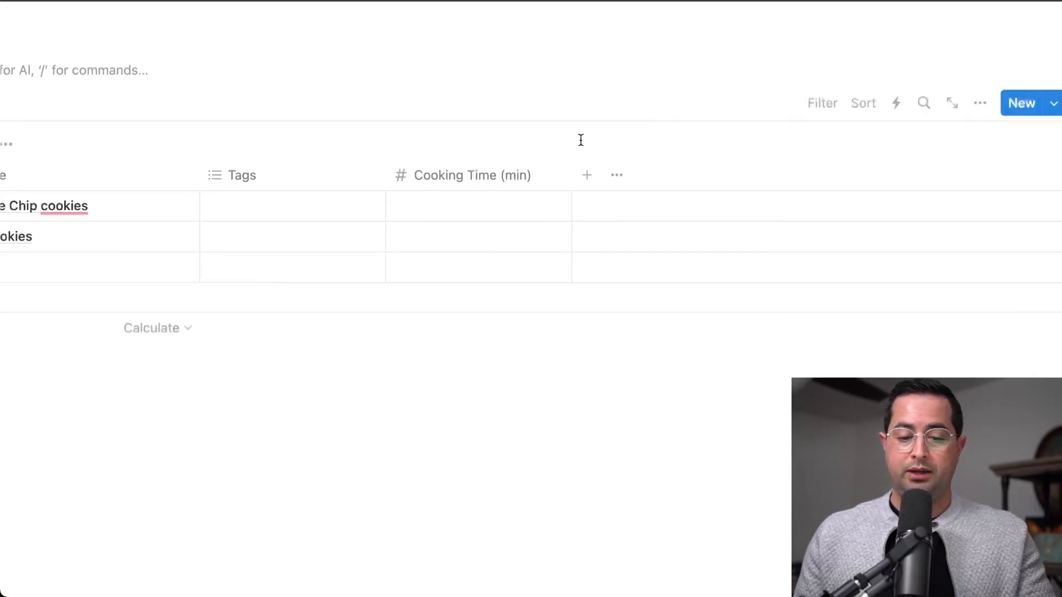
# - Move the Cooking Time (min) column directly after Name and delete the Tags property from the Recipe database
pyautogui.hscroll(-5, 581, 140)
pyautogui.moveTo(657, 184); pyautogui.dragTo(473, 195)
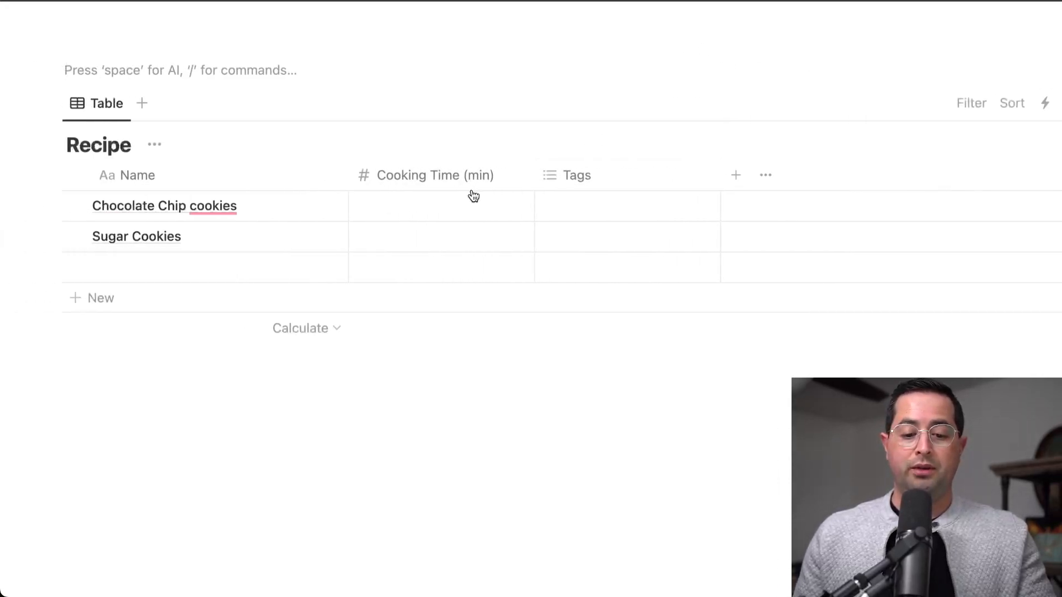
pyautogui.click(616, 180)
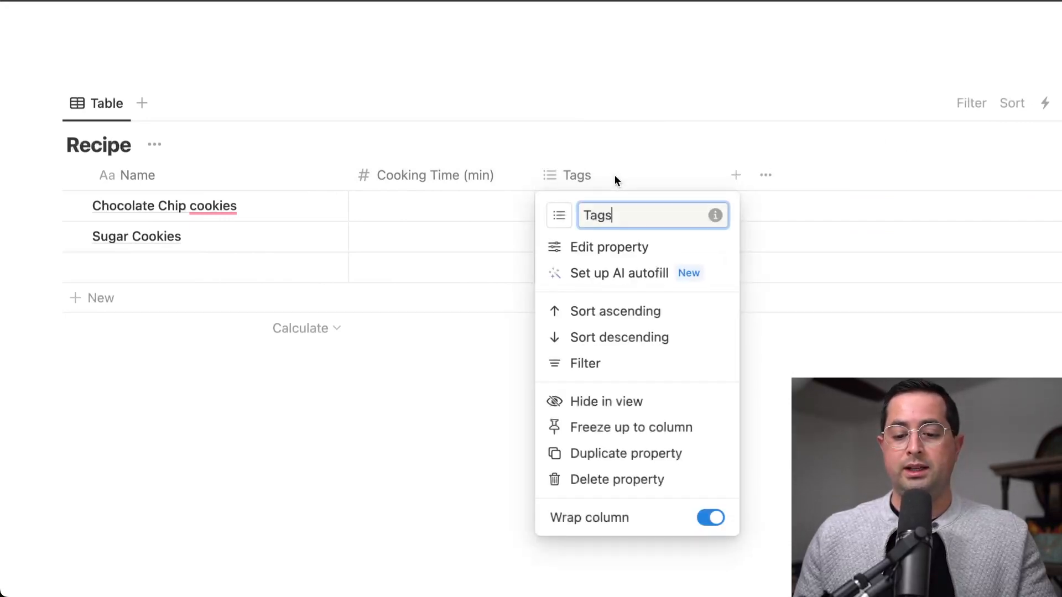
pyautogui.click(623, 475)
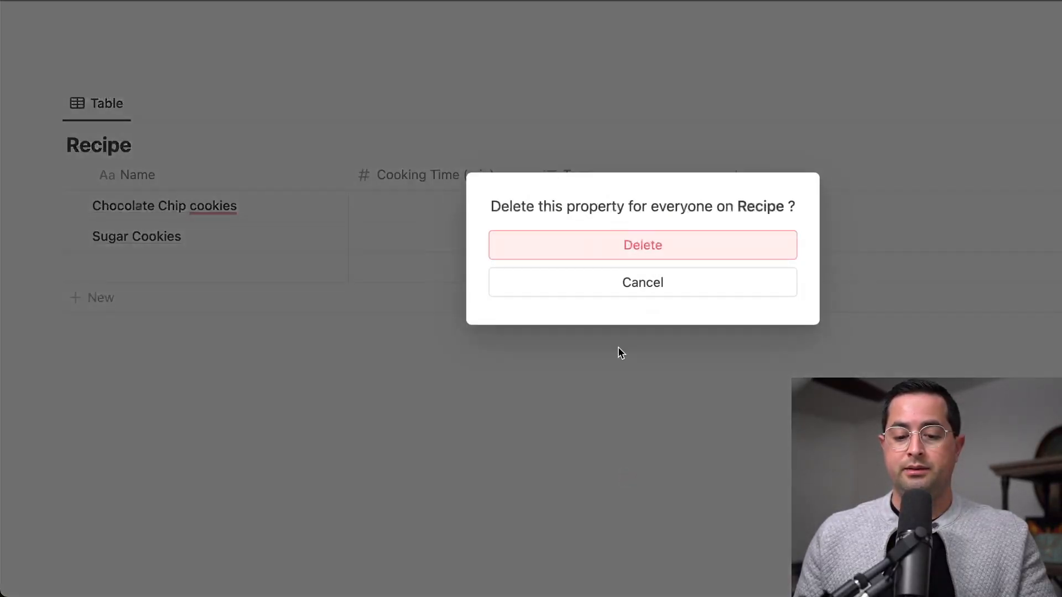
pyautogui.click(620, 252)
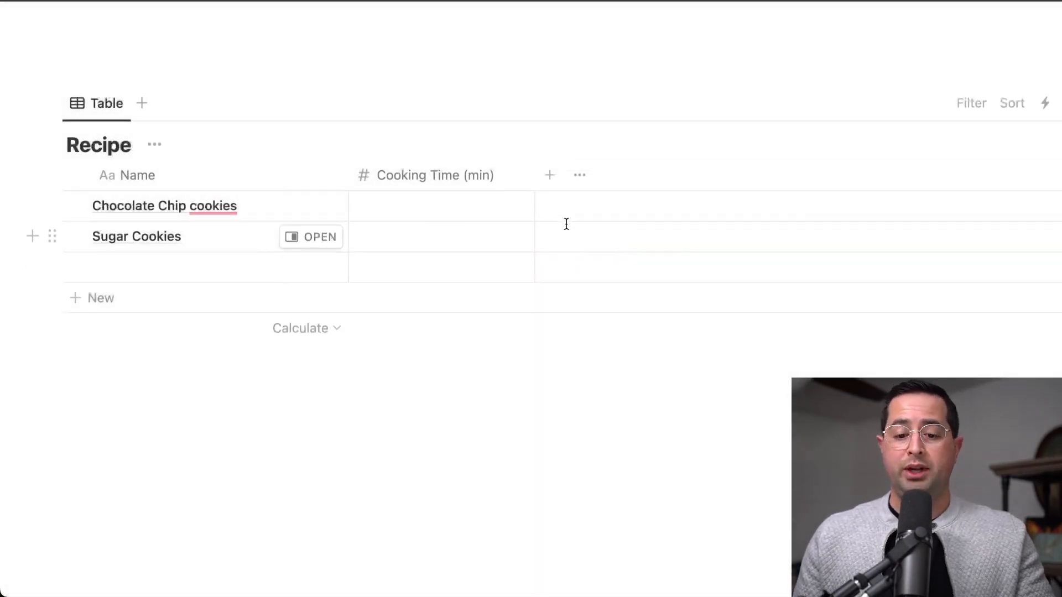
# - Set the cooking time to 45 for Chocolate Chip cookies and 30 for Sugar Cookies
pyautogui.click(433, 216)
pyautogui.write('45')
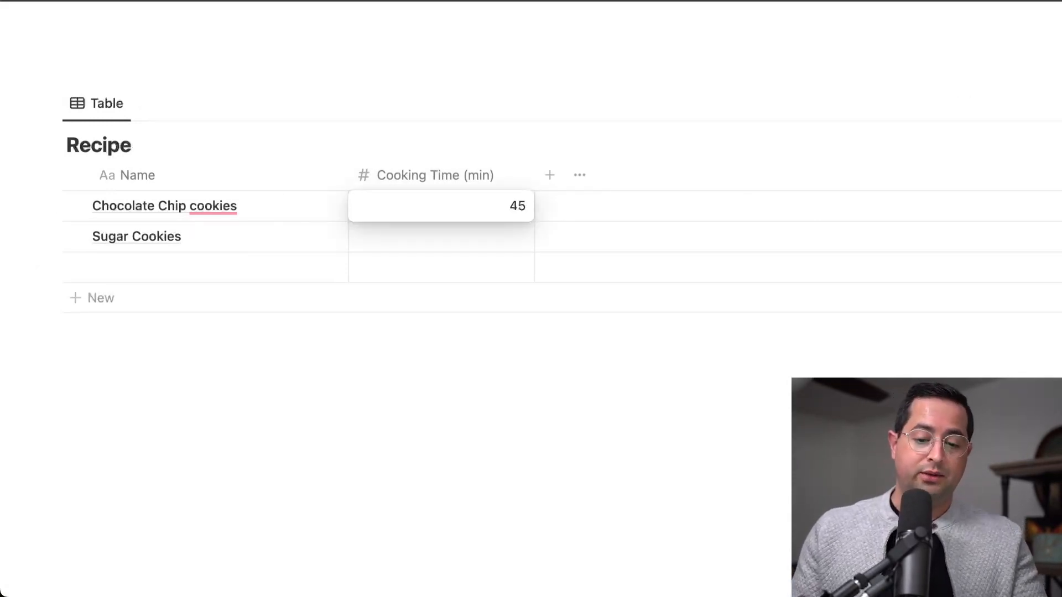
pyautogui.press('Return')
pyautogui.write('30')
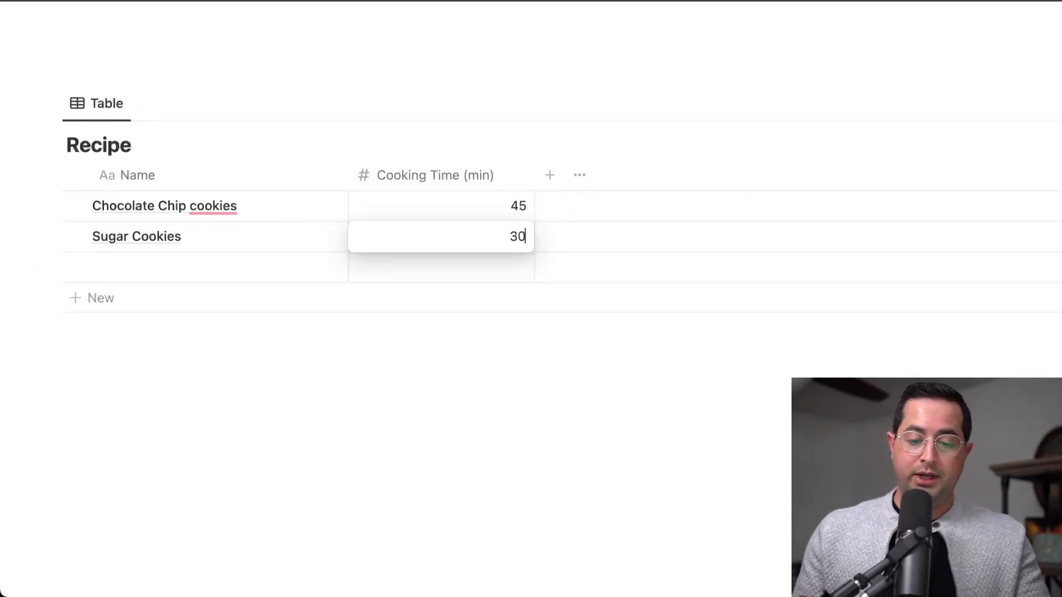
pyautogui.press('Escape')
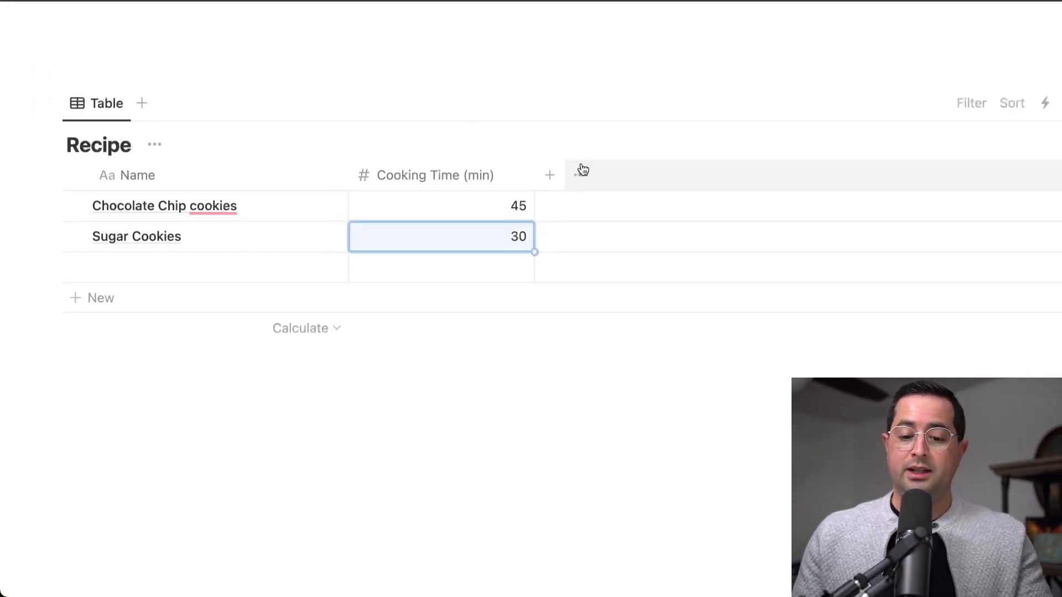
# - Add a Select property named "Favorite" to the Recipe database
pyautogui.click(550, 176)
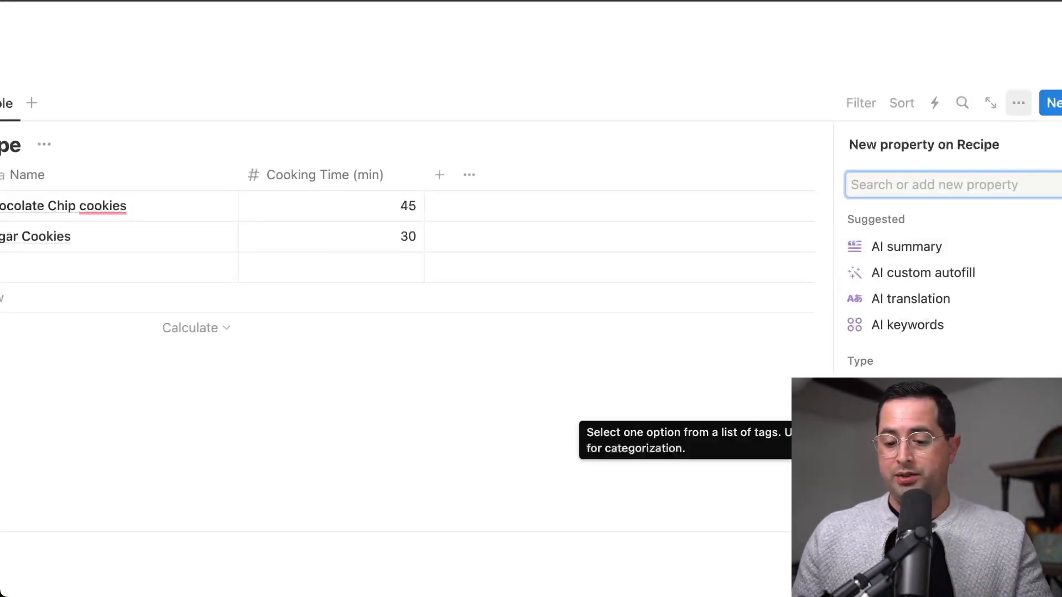
pyautogui.click(885, 439)
pyautogui.press('BackSpace')
pyautogui.press('BackSpace')
pyautogui.press('BackSpace')
pyautogui.press('BackSpace')
pyautogui.press('BackSpace')
pyautogui.press('BackSpace')
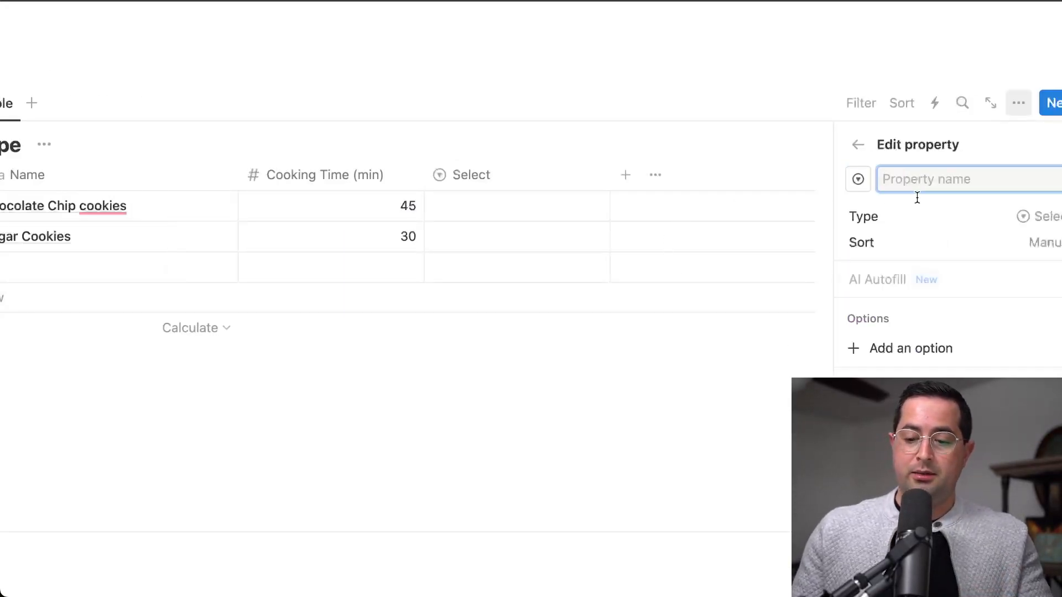
pyautogui.write('Favorite')
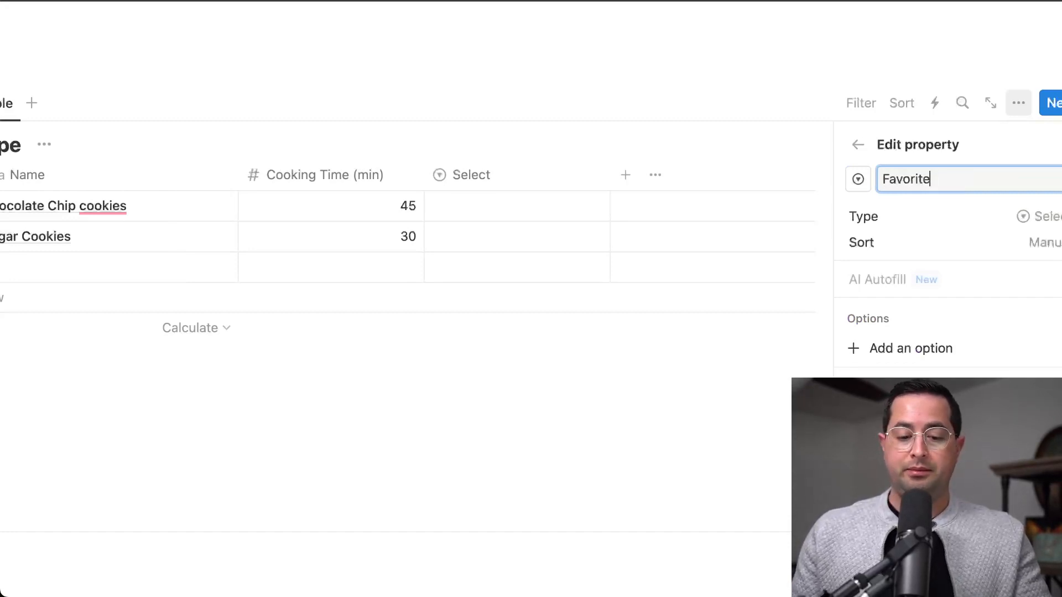
pyautogui.click(518, 135)
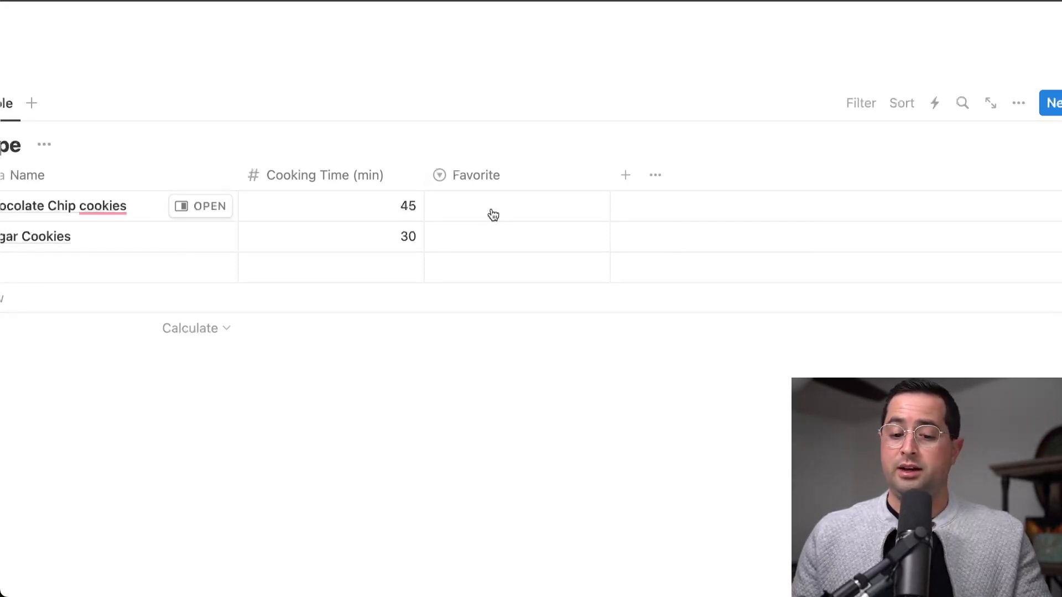
# - Create the option "My Favorite" in the Favorite property and assign it to Chocolate Chip cookies
pyautogui.click(493, 215)
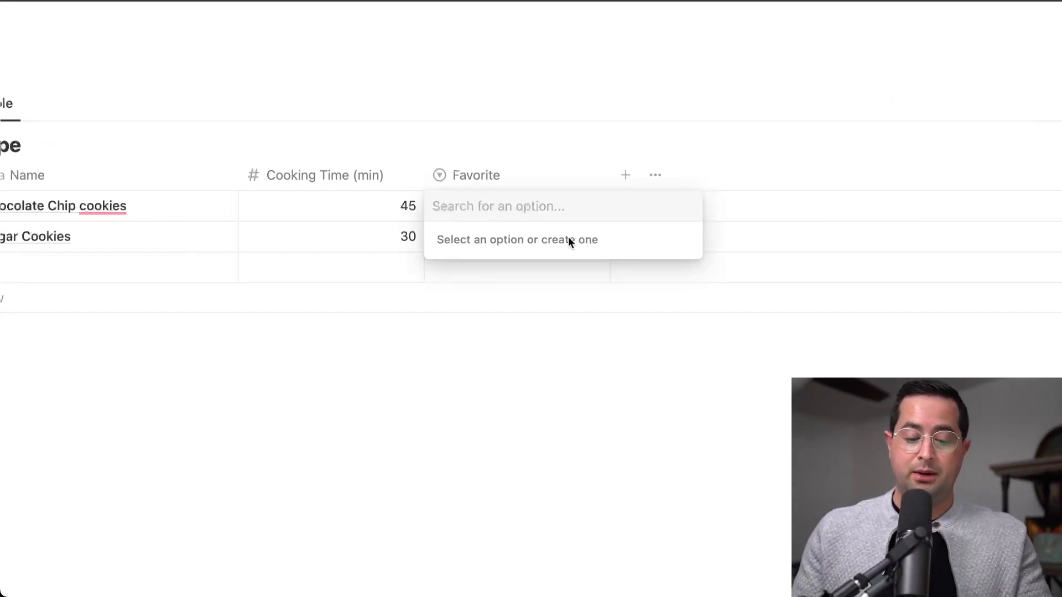
pyautogui.write('My Favorite')
pyautogui.click(620, 269)
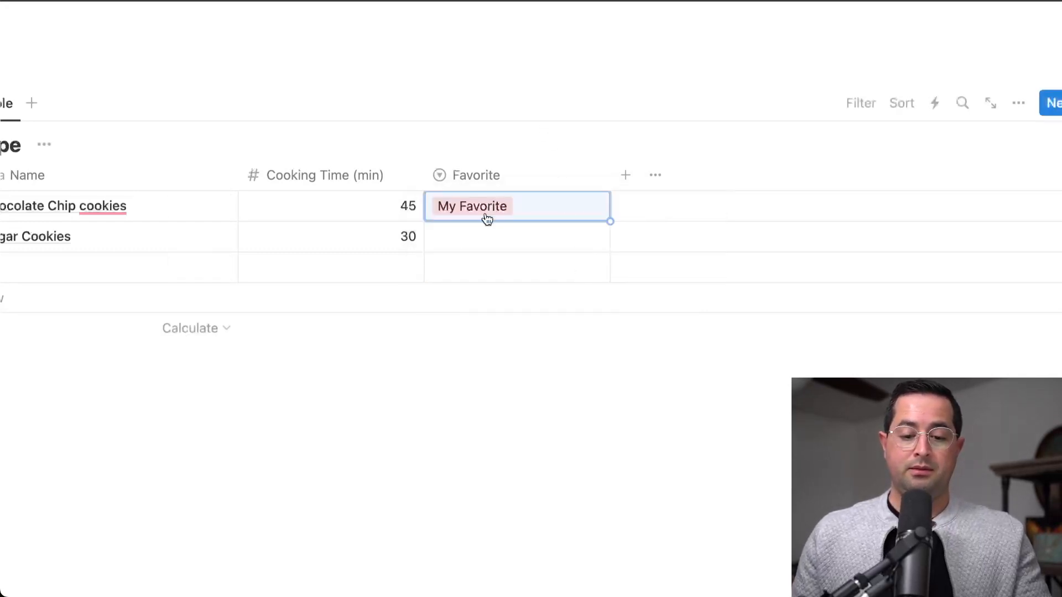
# - Create the option "So so" in the Favorite property and assign it to Sugar Cookies
pyautogui.click(574, 236)
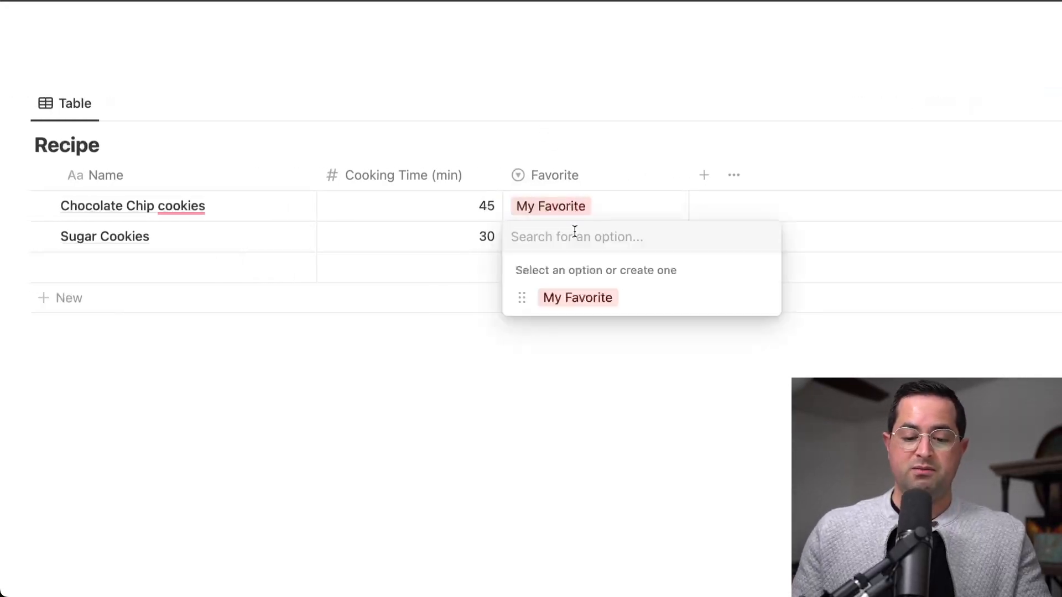
pyautogui.write('So so')
pyautogui.press('Return')
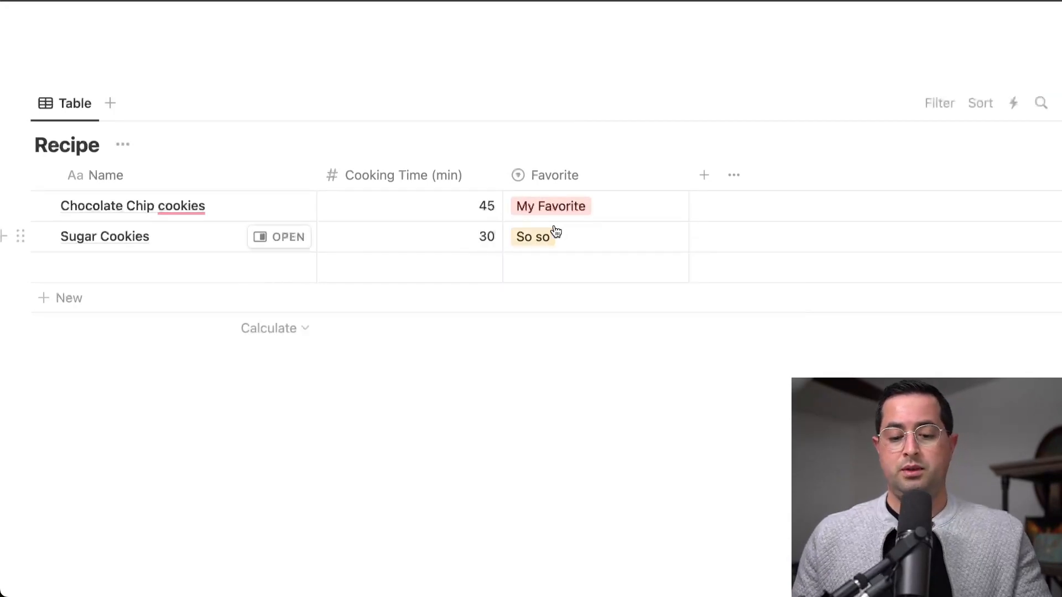
pyautogui.click(553, 235)
pyautogui.moveTo(572, 298); pyautogui.dragTo(583, 334)
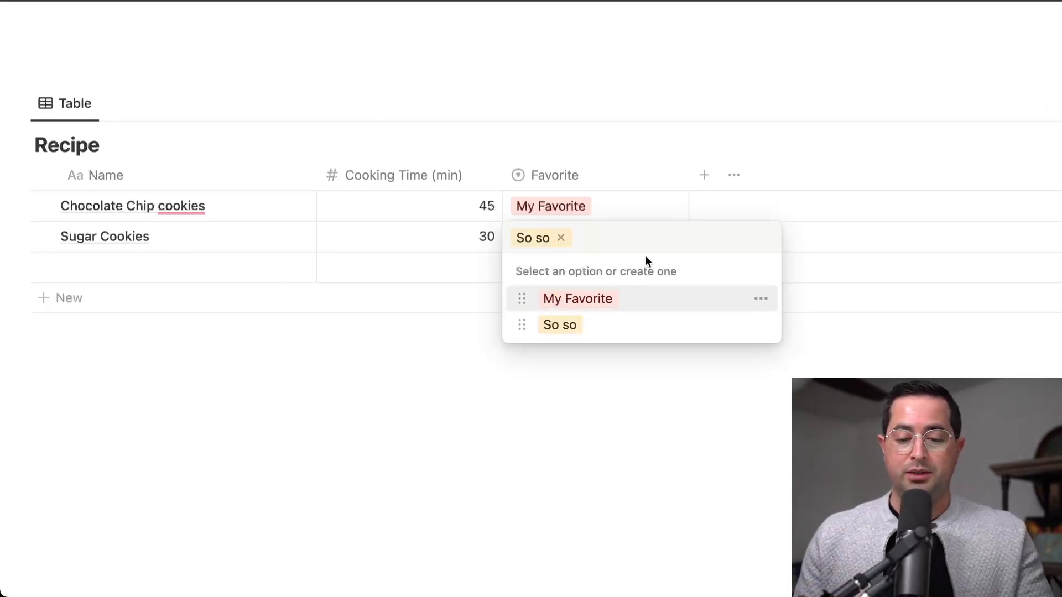
pyautogui.press('Escape')
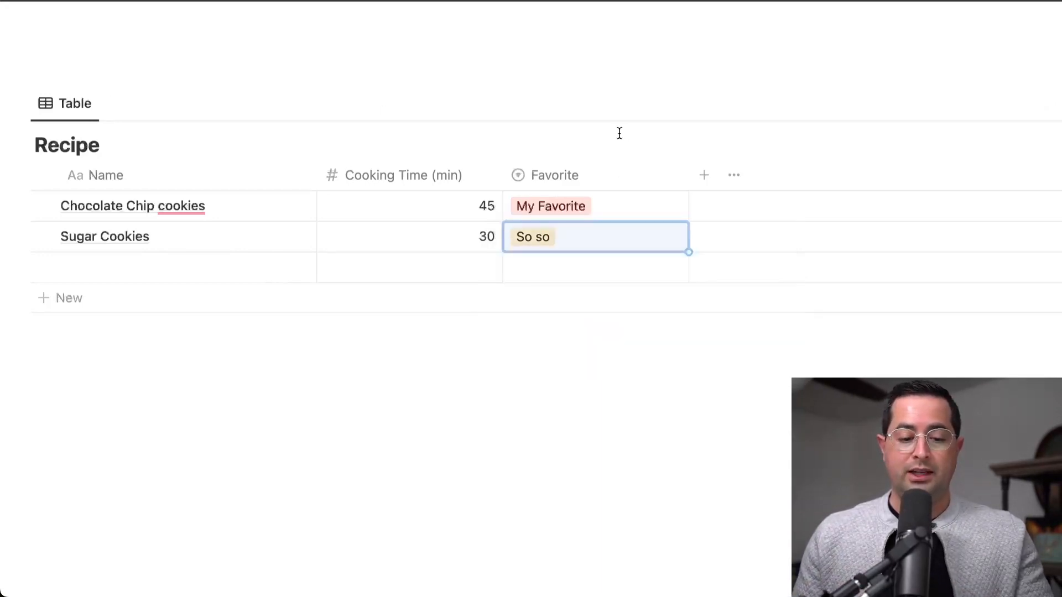
# - Create the option "Alergic" in the Favorite property and assign it to the unnamed third recipe
pyautogui.click(562, 266)
pyautogui.write('Alre')
pyautogui.press('BackSpace')
pyautogui.press('BackSpace')
pyautogui.write('ergic')
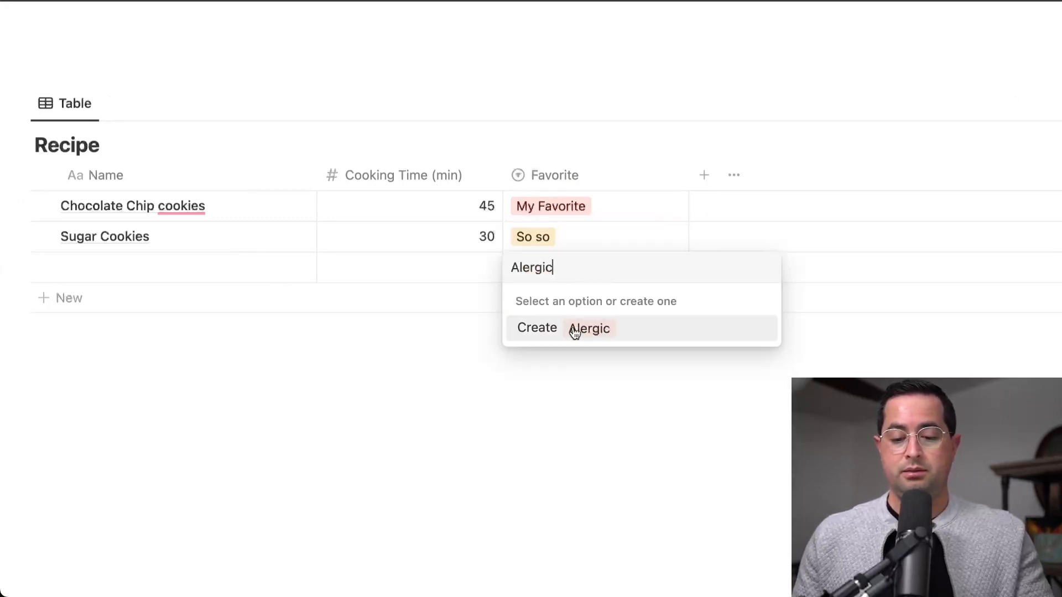
pyautogui.click(575, 332)
pyautogui.press('Escape')
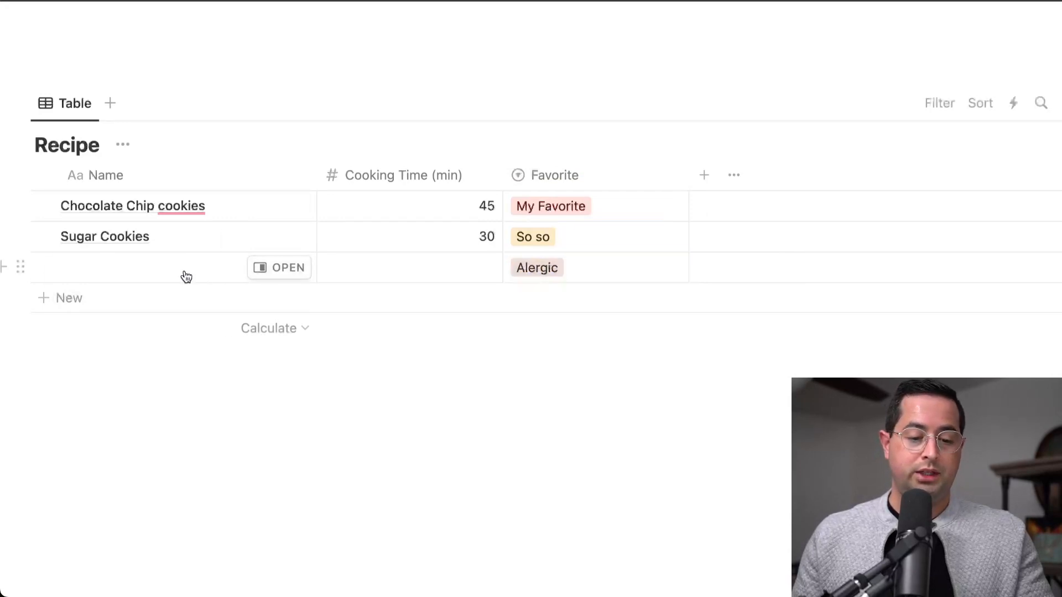
# - Name the third recipe "Peanut Butter Cookies"
pyautogui.click(186, 272)
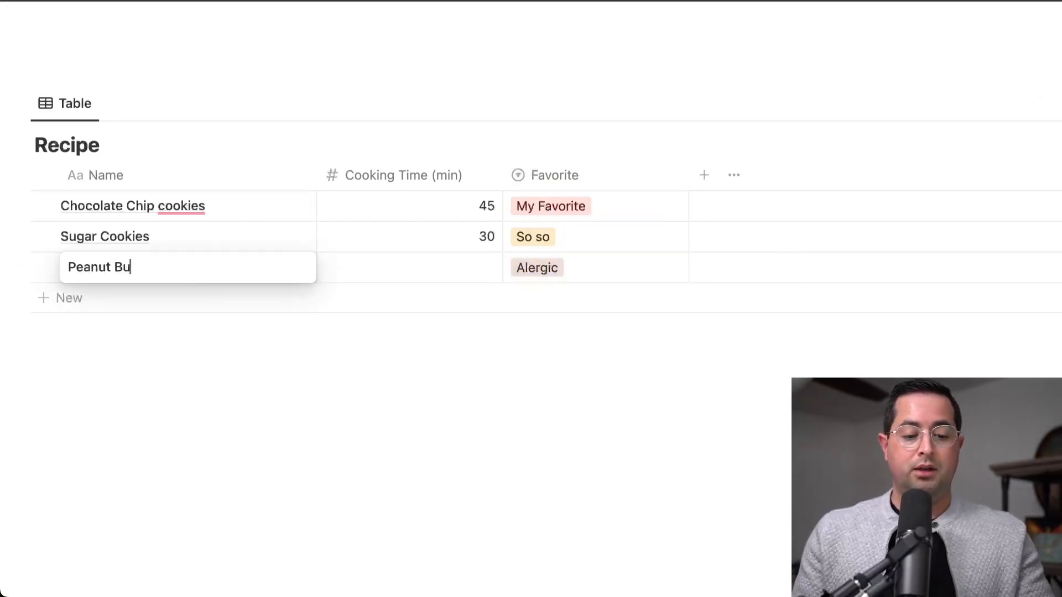
pyautogui.write('Peanut Butter ')
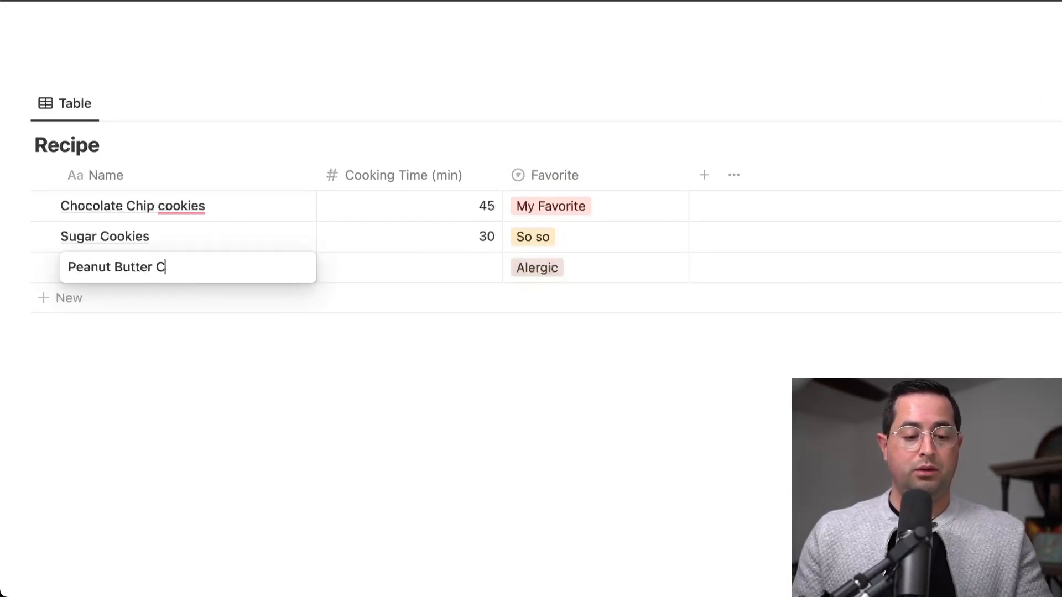
pyautogui.write('Cookies')
pyautogui.press('Escape')
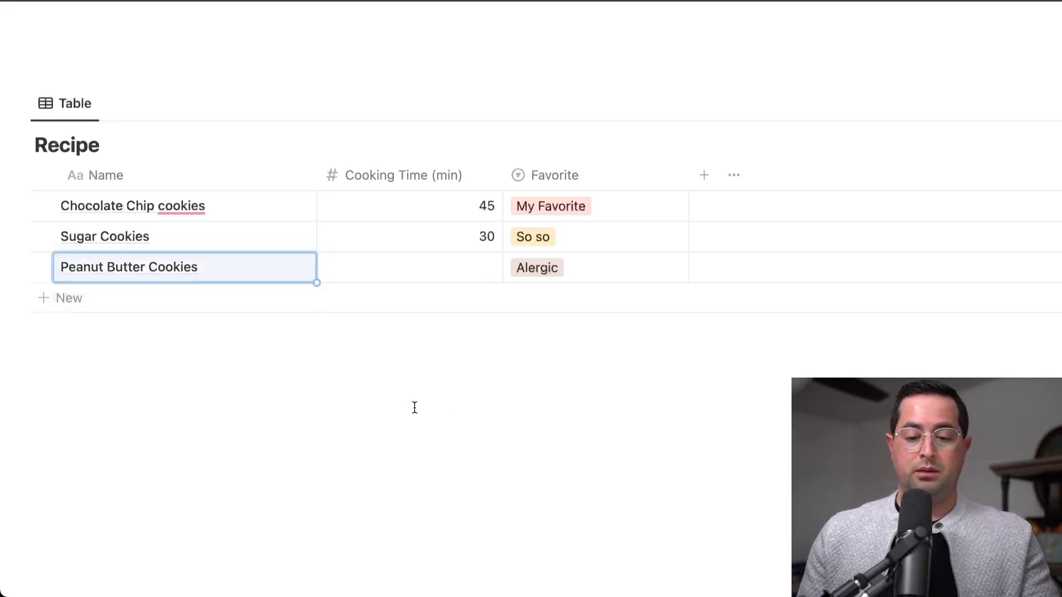
# - Narrow the Cooking Time (min) column slightly and set the cooking time of Peanut Butter Cookies to 25
pyautogui.moveTo(502, 170)
pyautogui.mouseDown()
pyautogui.moveTo(485, 171)
pyautogui.moveTo(496, 171)
pyautogui.mouseUp()
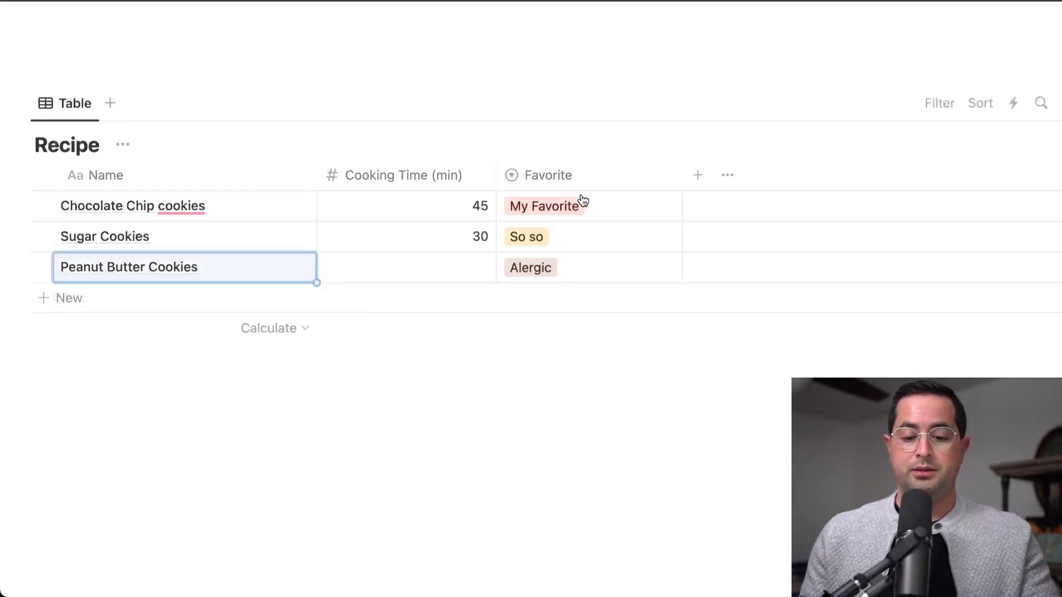
pyautogui.click(427, 272)
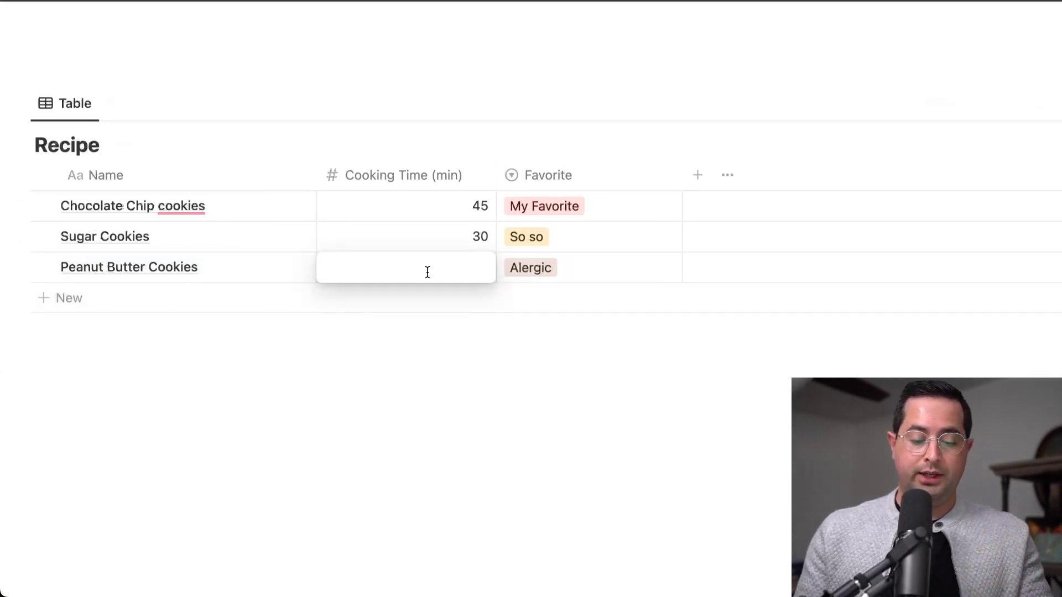
pyautogui.write('25')
pyautogui.press('Escape')
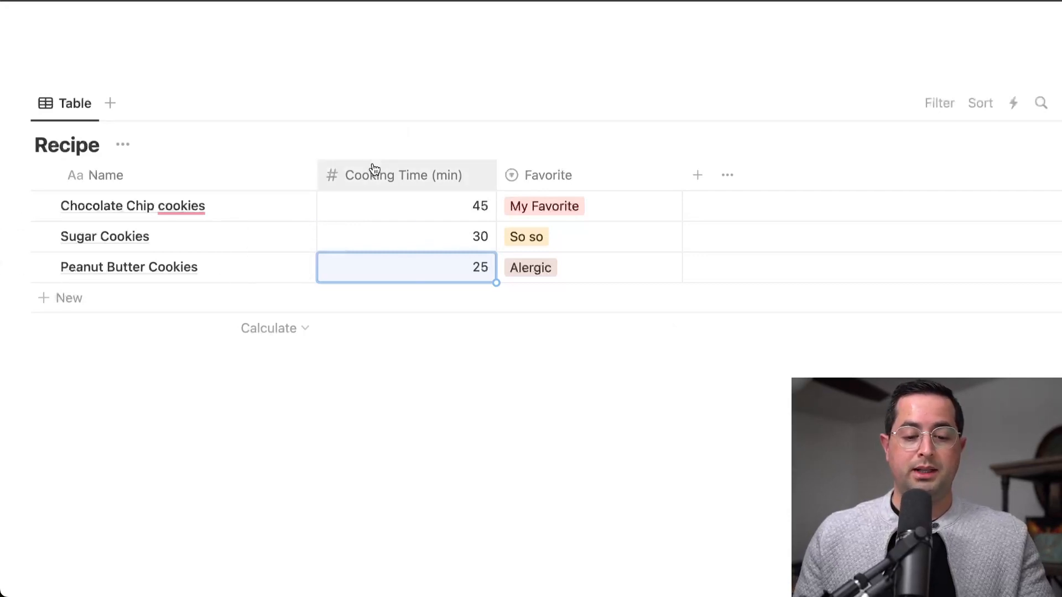
# - Sort the Recipe database by Cooking Time (min) in descending order and save the sort for everyone
pyautogui.click(979, 105)
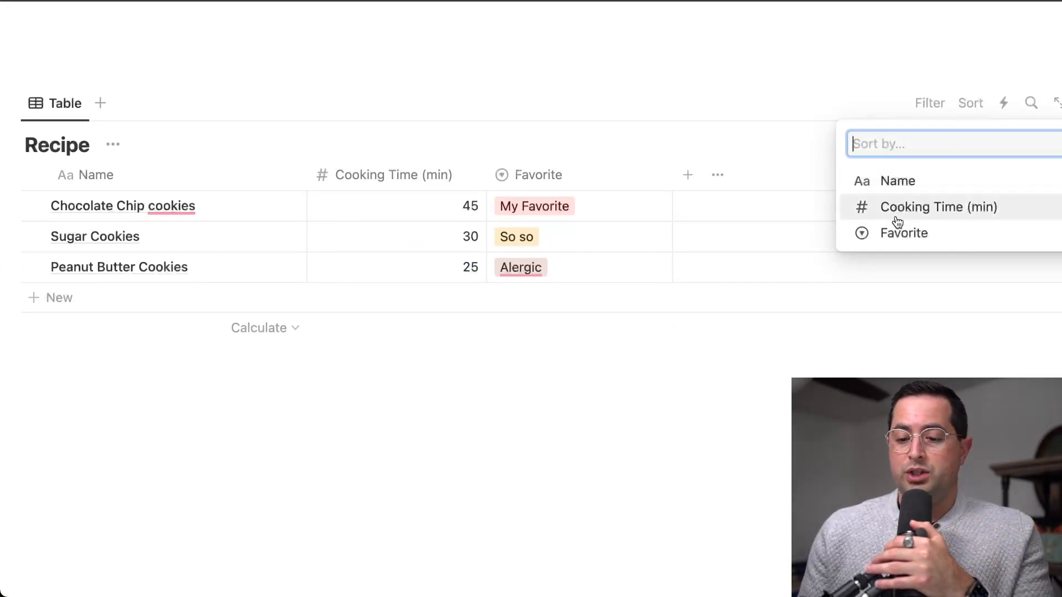
pyautogui.click(936, 214)
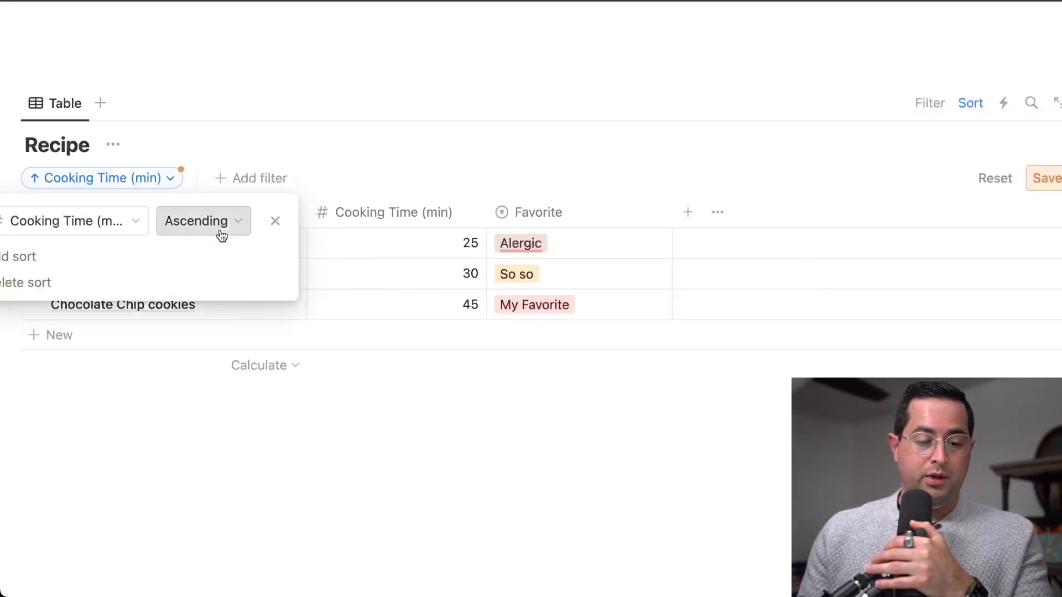
pyautogui.click(223, 235)
pyautogui.click(206, 284)
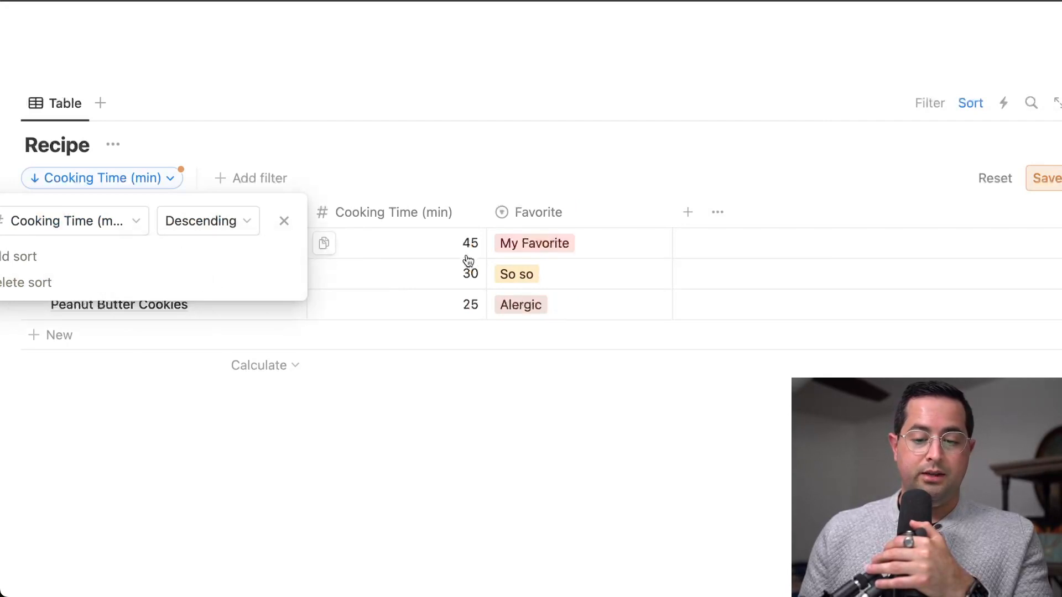
pyautogui.click(346, 73)
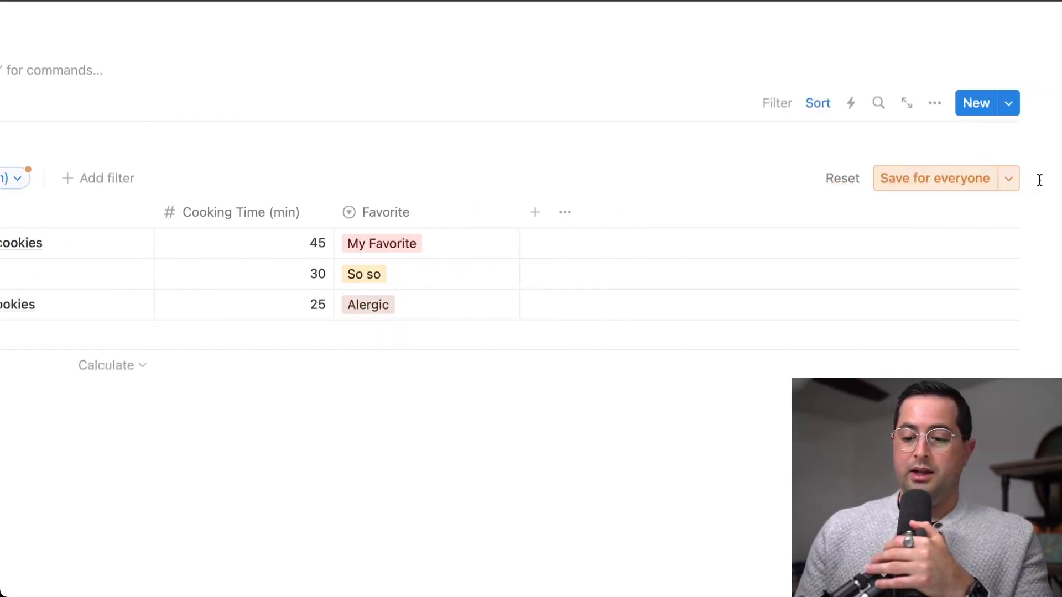
pyautogui.click(932, 190)
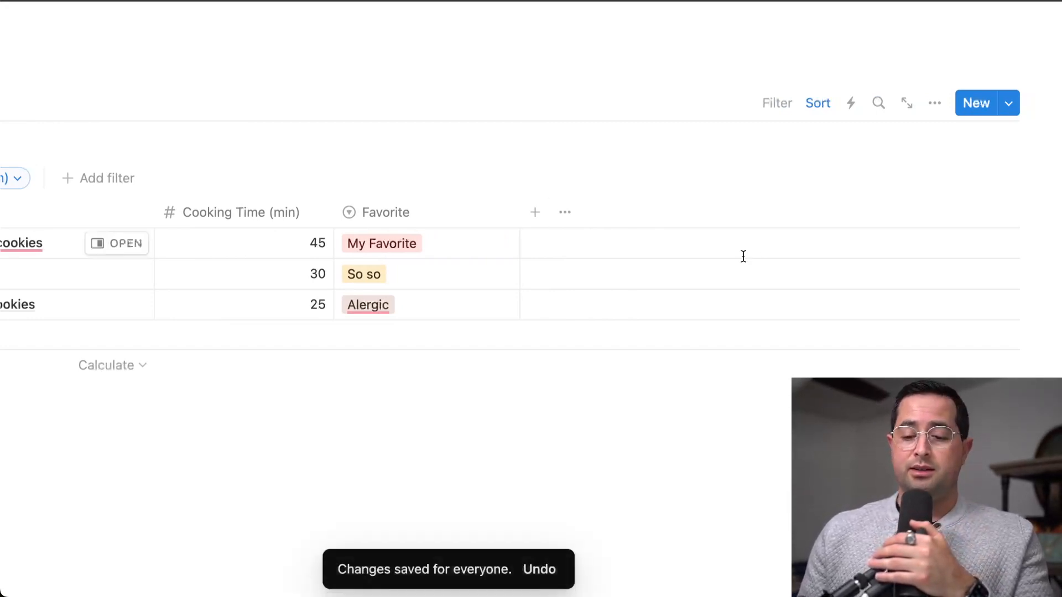
pyautogui.click(427, 72)
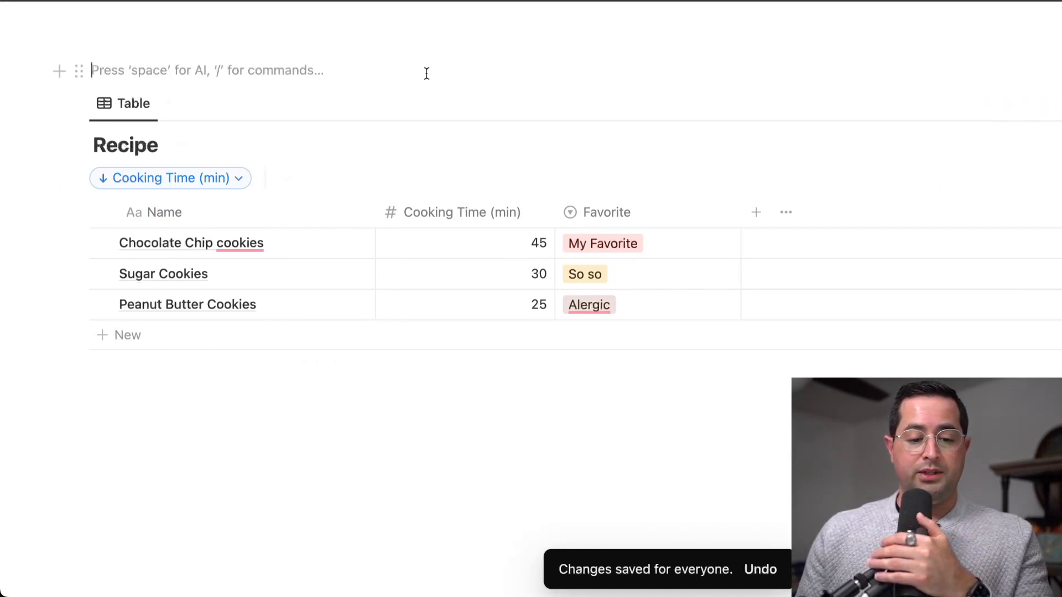
# - Rename the Recipe database's Table view to "List" and narrow the Name column
pyautogui.click(145, 109)
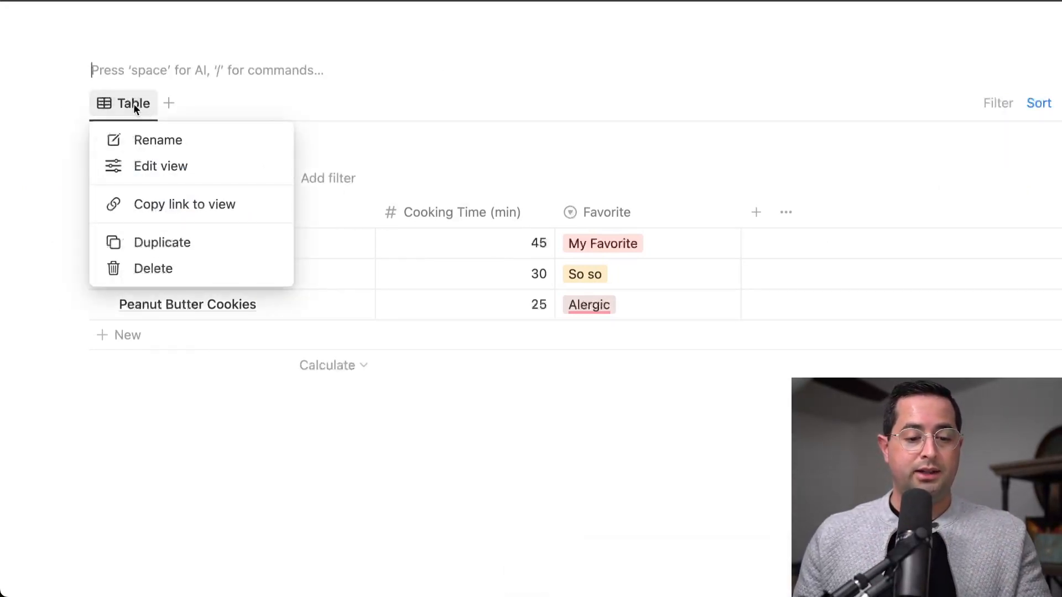
pyautogui.click(157, 140)
pyautogui.hscroll(3, 551, 216)
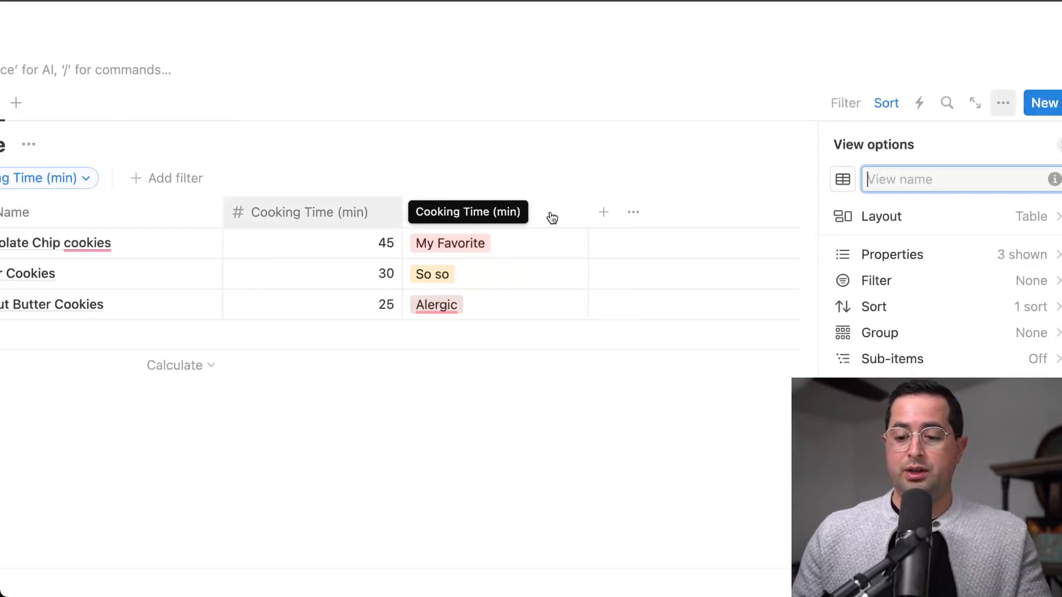
pyautogui.write('List')
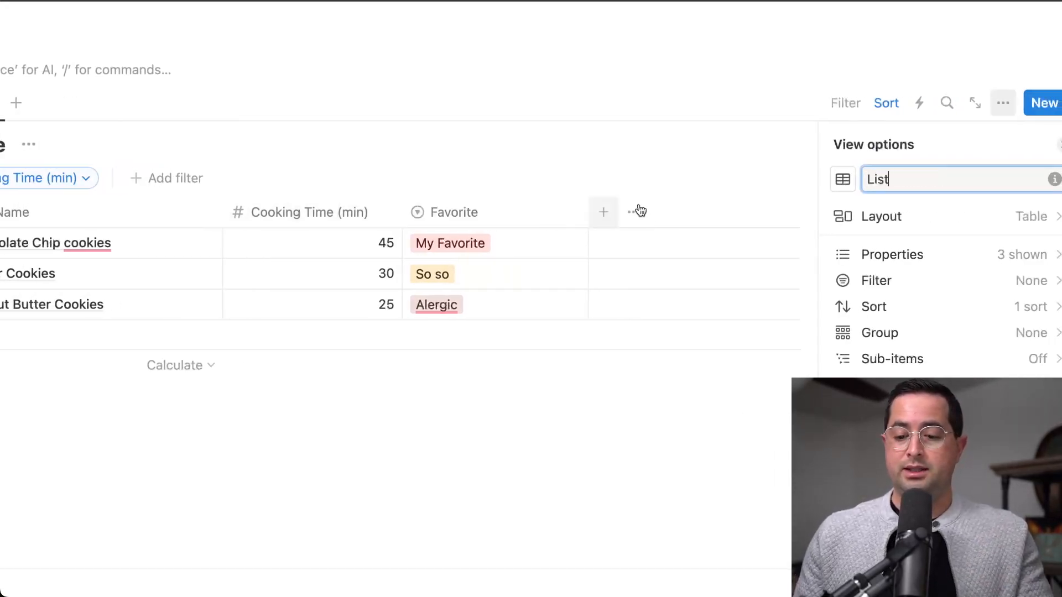
pyautogui.click(583, 69)
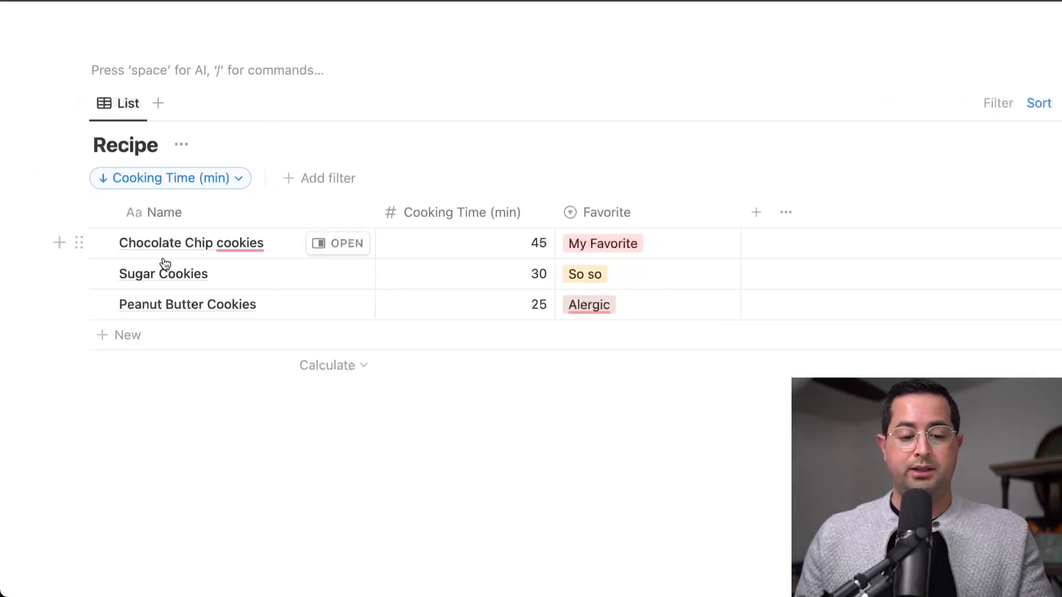
pyautogui.moveTo(374, 217); pyautogui.dragTo(307, 216)
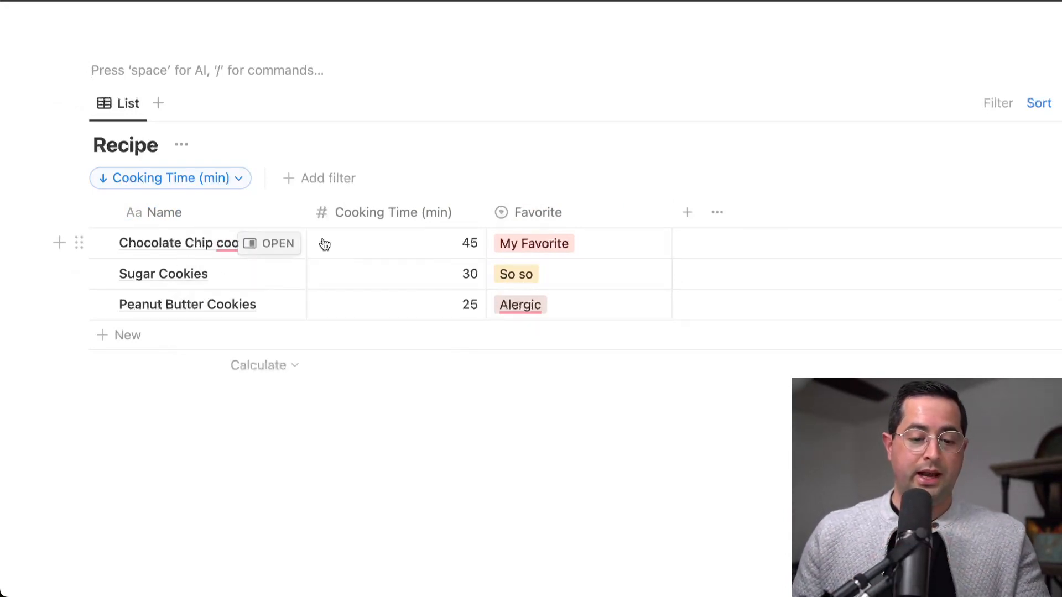
# - Open the Chocolate Chip cookies recipe as a full page and start its body as an empty page
pyautogui.click(271, 246)
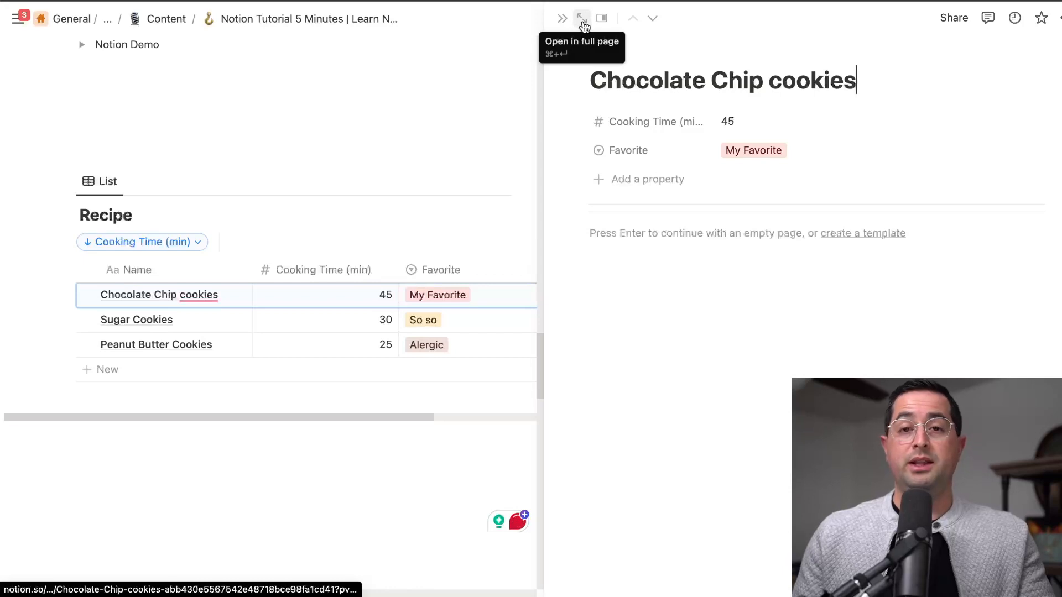
pyautogui.click(582, 20)
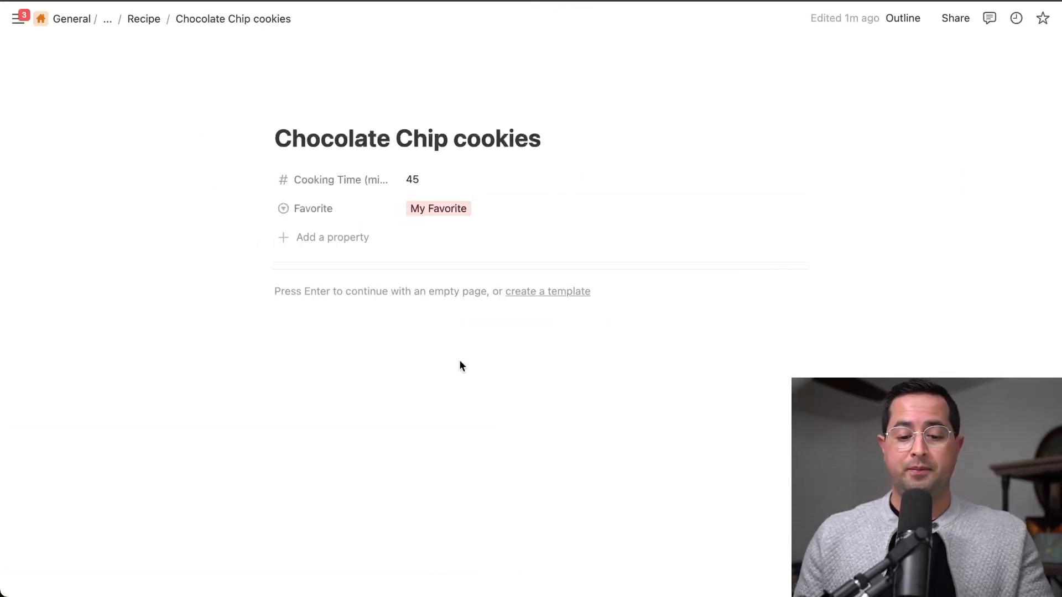
pyautogui.click(460, 361)
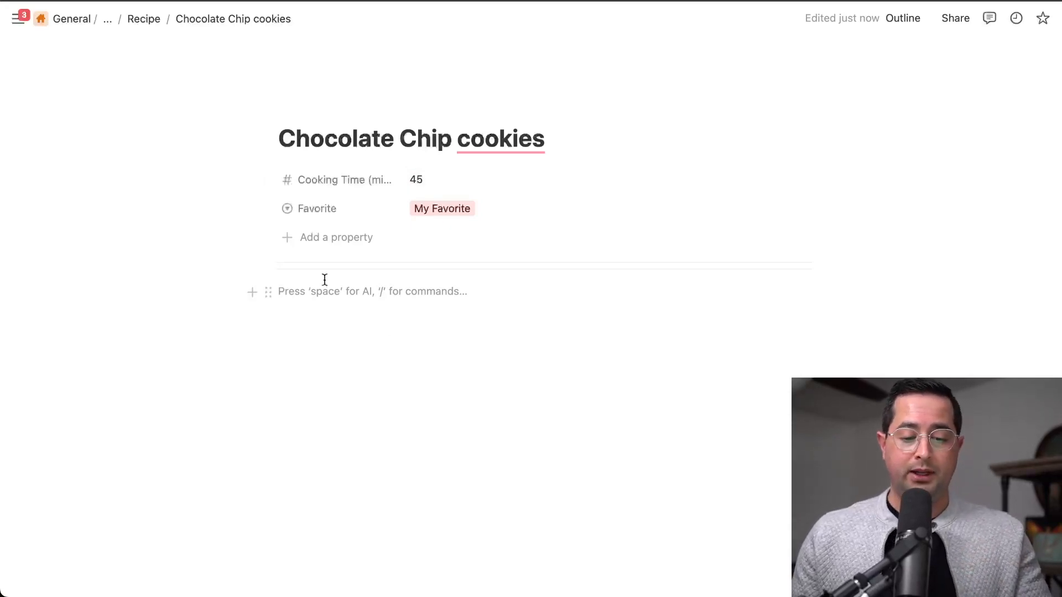
# - Insert an image block in the Chocolate Chip cookies page and upload Cookies Image.jpeg from the Downloads folder
pyautogui.click(254, 294)
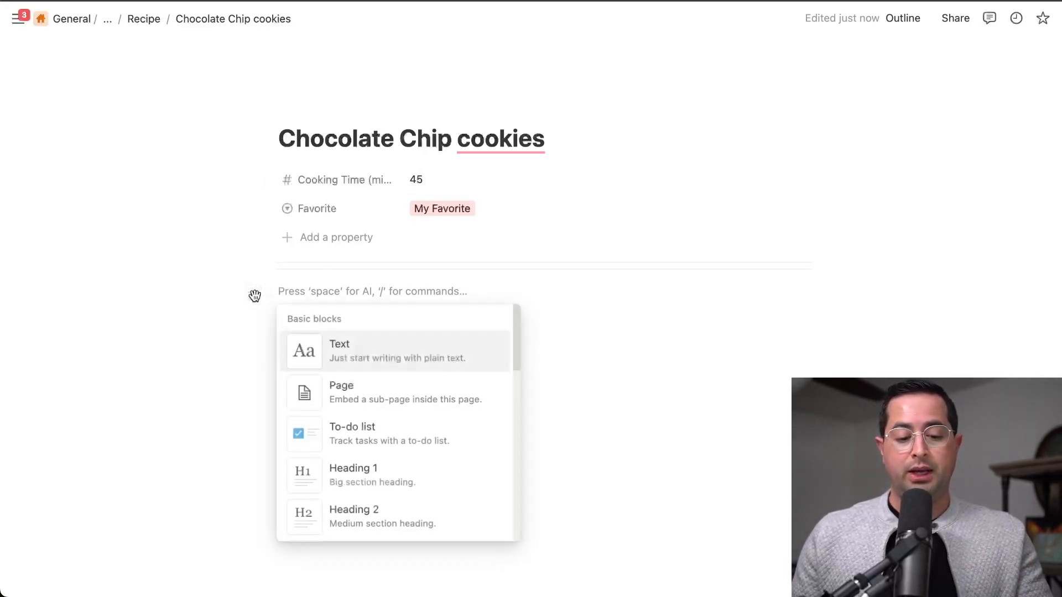
pyautogui.scroll(-10, 379, 384)
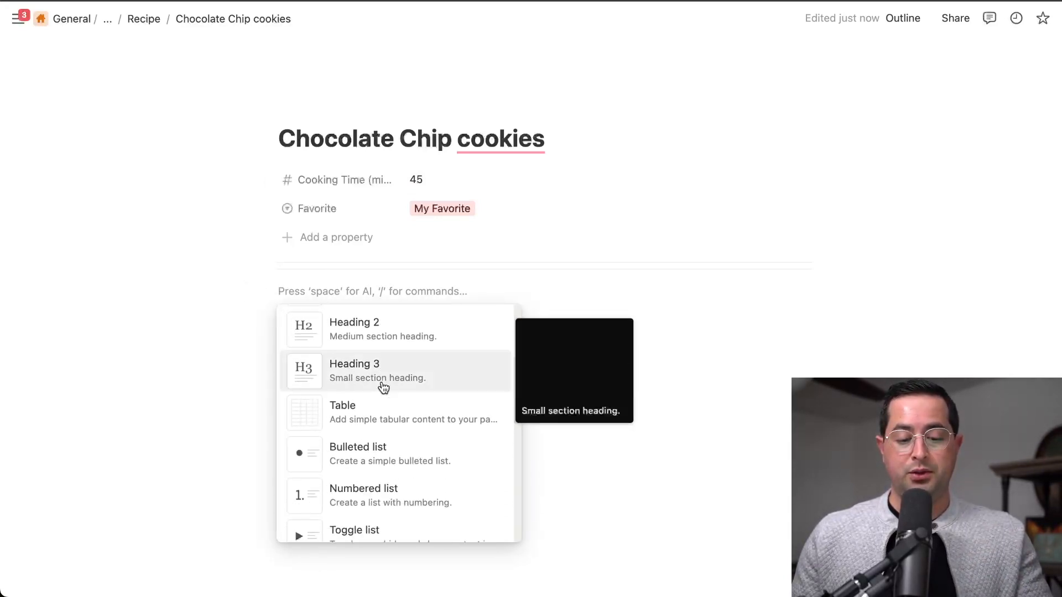
pyautogui.scroll(-5, 382, 384)
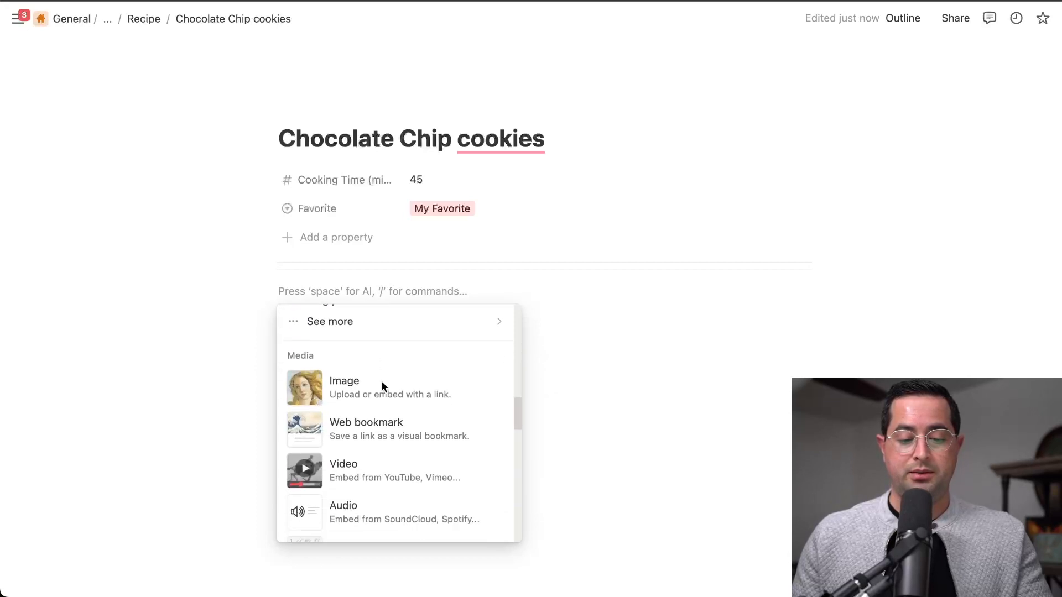
pyautogui.click(425, 396)
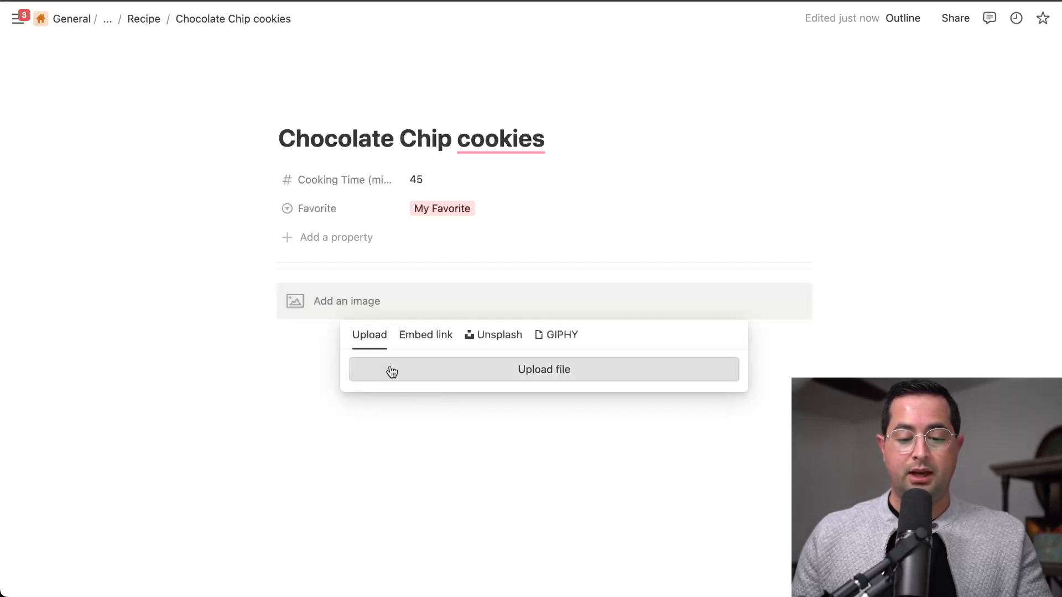
pyautogui.click(443, 374)
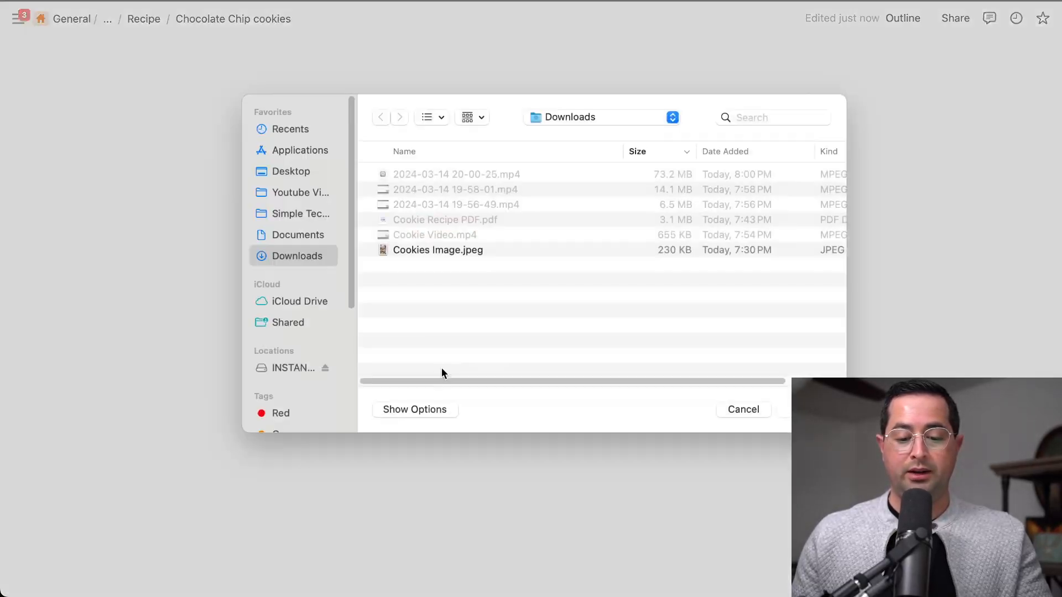
pyautogui.doubleClick(453, 254)
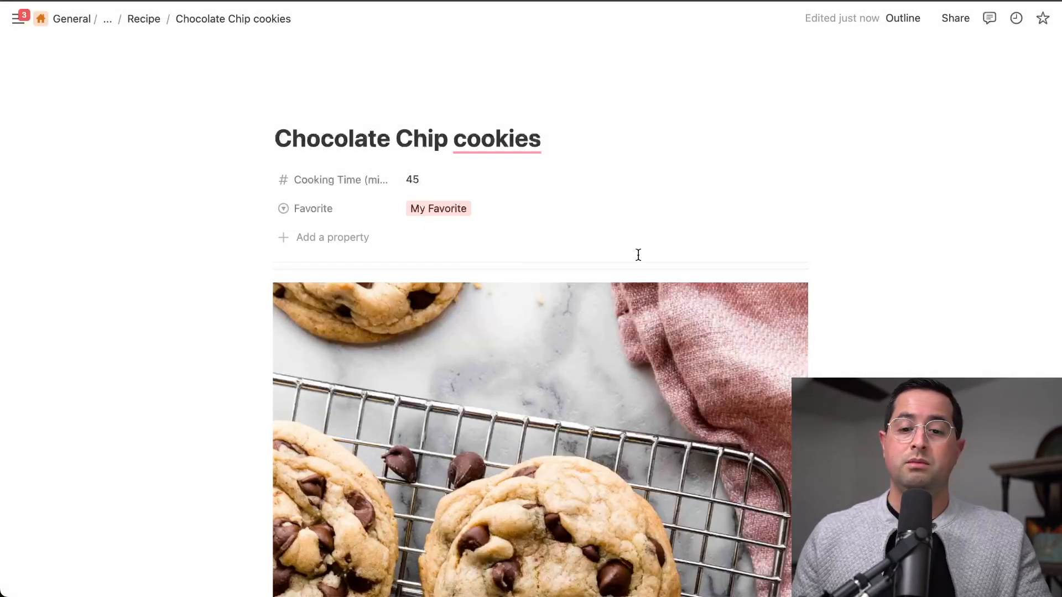
# - Delete the uploaded cookie image and start the page body again with an empty block
pyautogui.click(504, 390)
pyautogui.press('BackSpace')
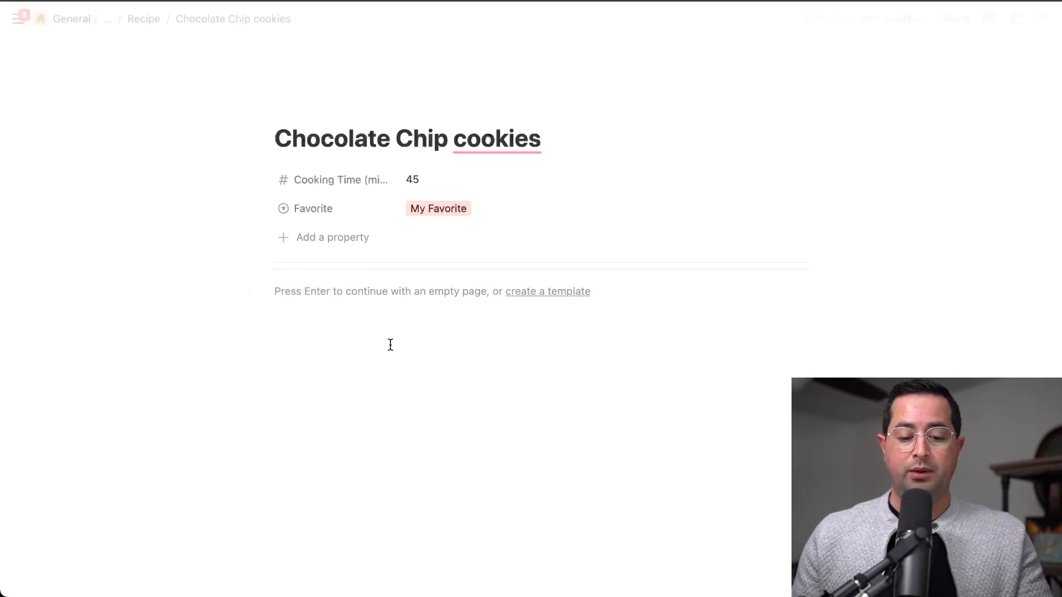
pyautogui.press('Return')
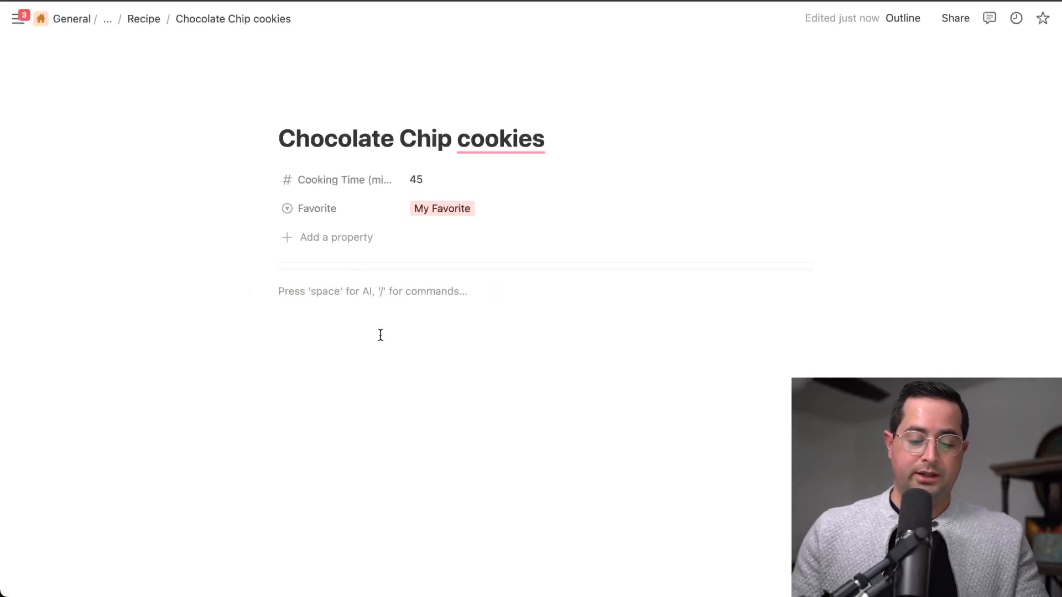
# - Place Cookies Image.jpeg from the Downloads folder in the page body, and delete the placed image again
pyautogui.hotkey('alt', 'space')
pyautogui.write('dow')
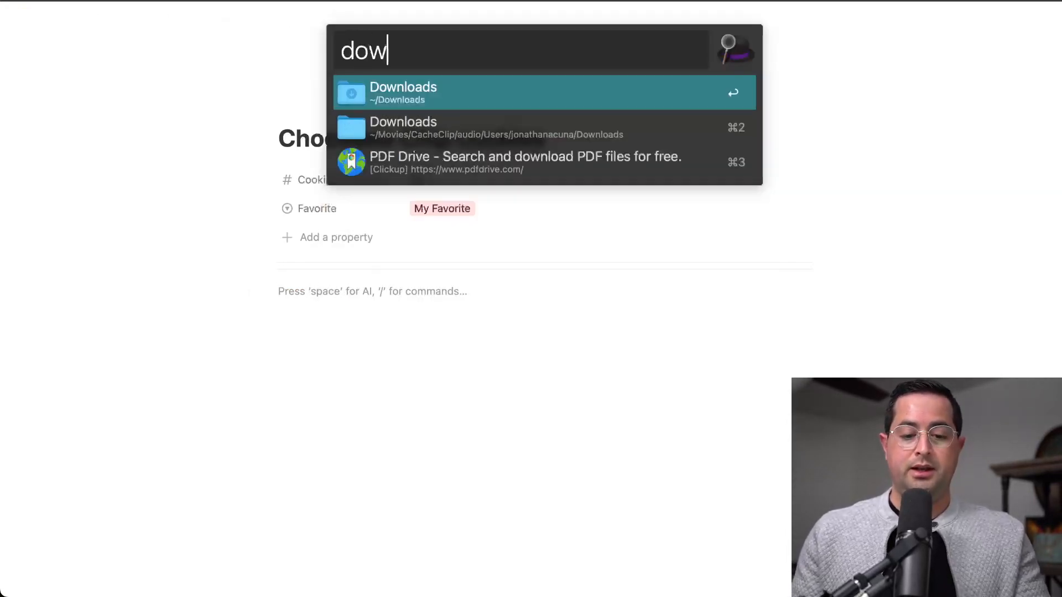
pyautogui.press('Return')
pyautogui.moveTo(413, 150)
pyautogui.mouseDown()
pyautogui.moveTo(685, 107)
pyautogui.moveTo(396, 145)
pyautogui.mouseUp()
pyautogui.moveTo(469, 141); pyautogui.dragTo(715, 25)
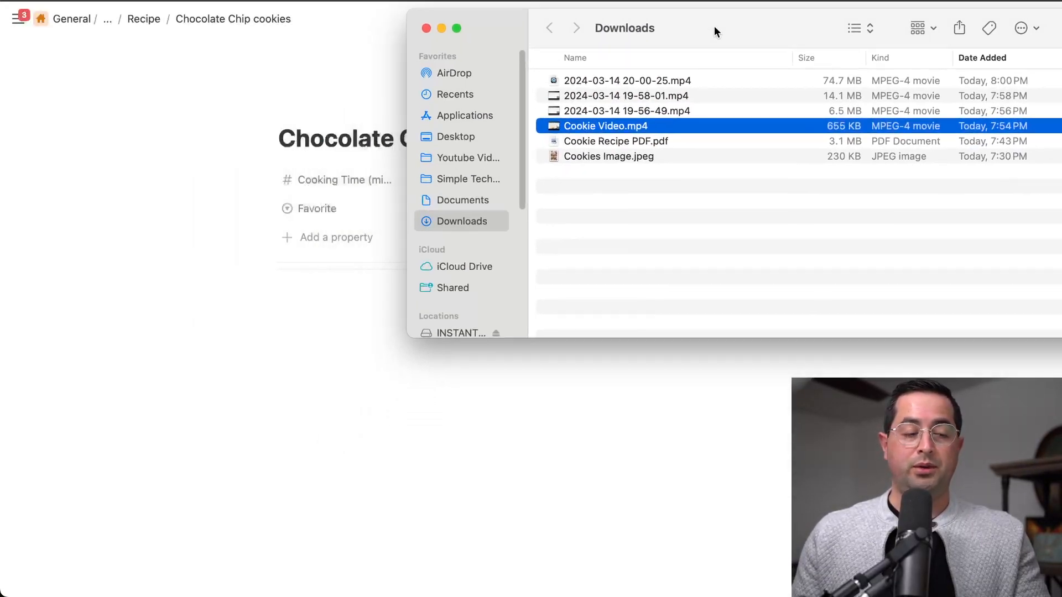
pyautogui.click(640, 158)
pyautogui.moveTo(664, 160); pyautogui.dragTo(327, 293)
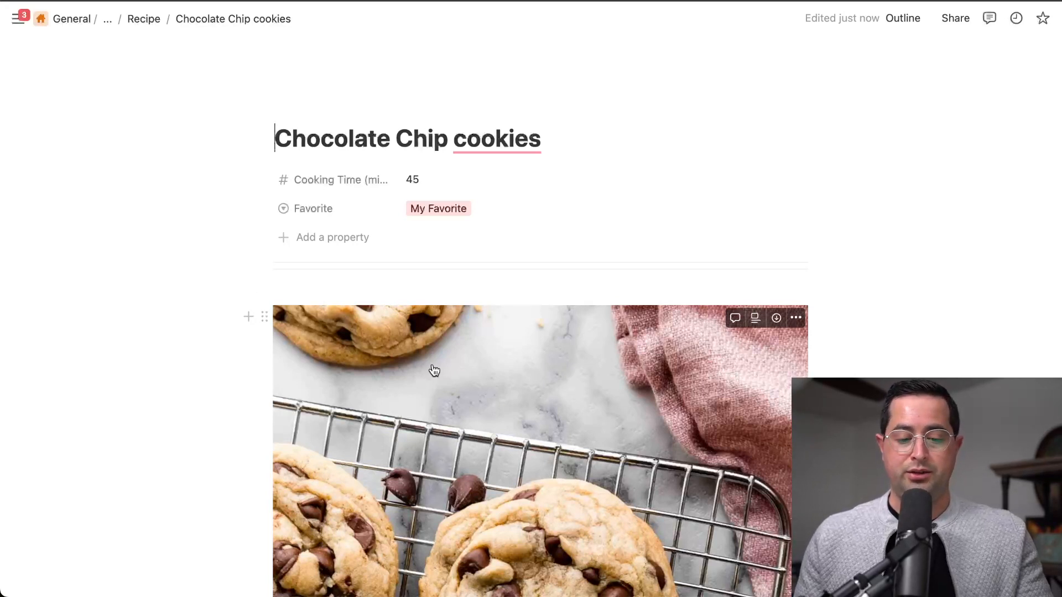
pyautogui.click(334, 327)
pyautogui.press('BackSpace')
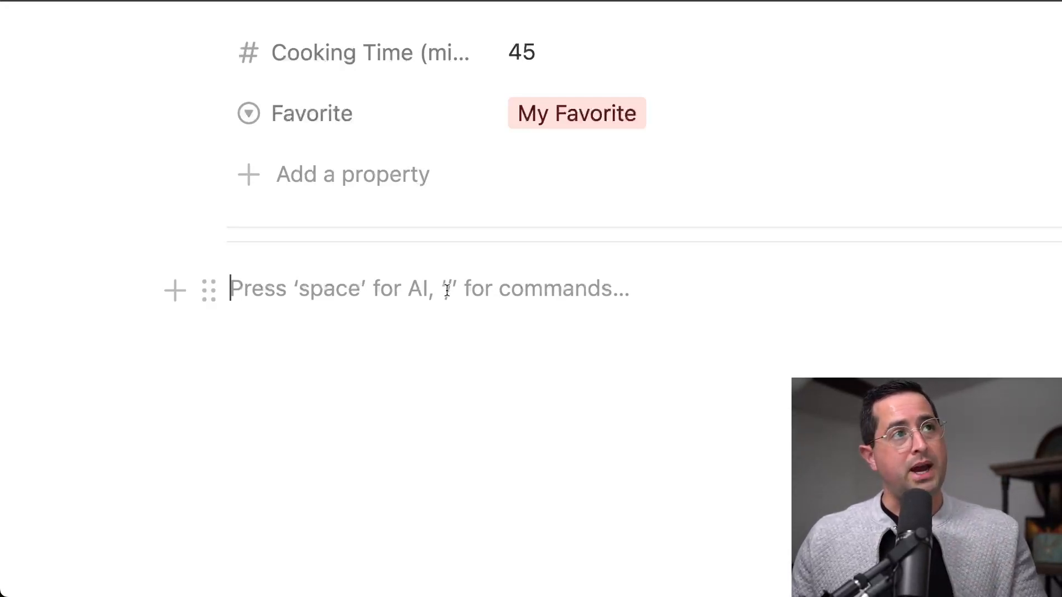
# - Insert an image block in the empty page body with the slash command and upload Cookies Image.jpeg into it
pyautogui.write('/')
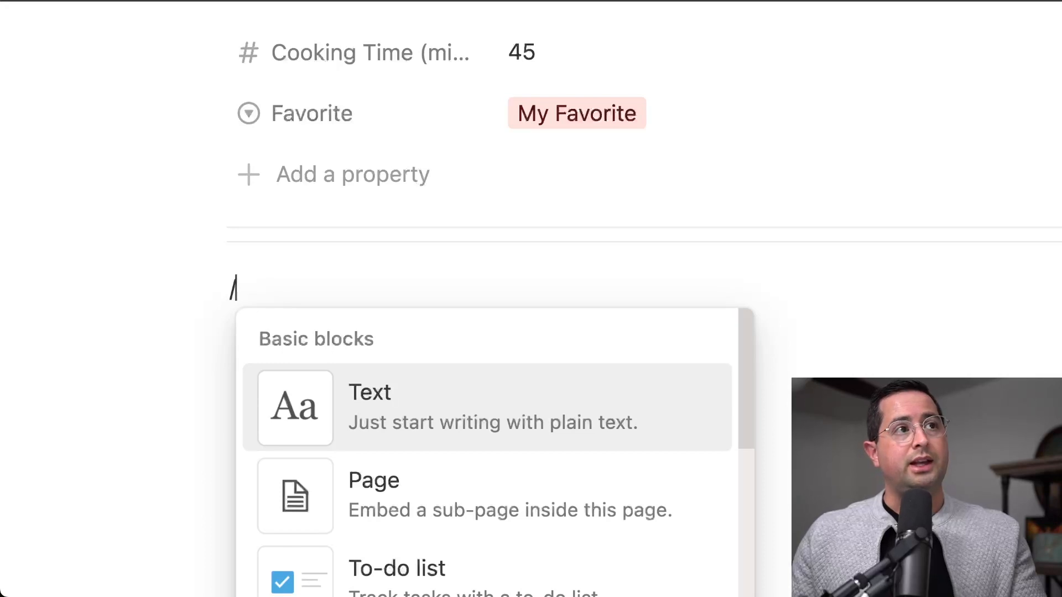
pyautogui.scroll(-3, 496, 401)
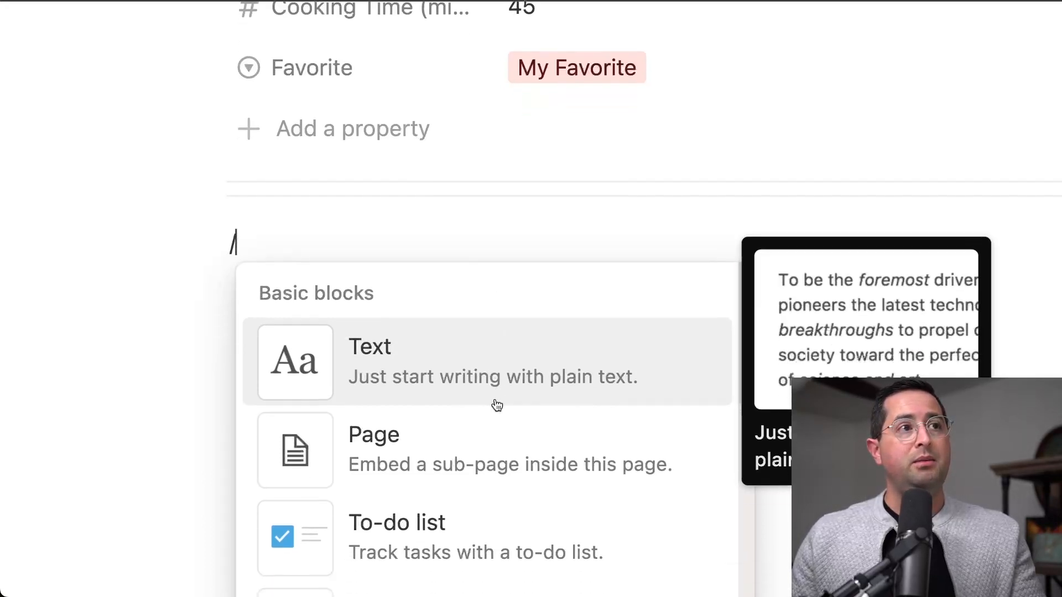
pyautogui.scroll(1, 496, 400)
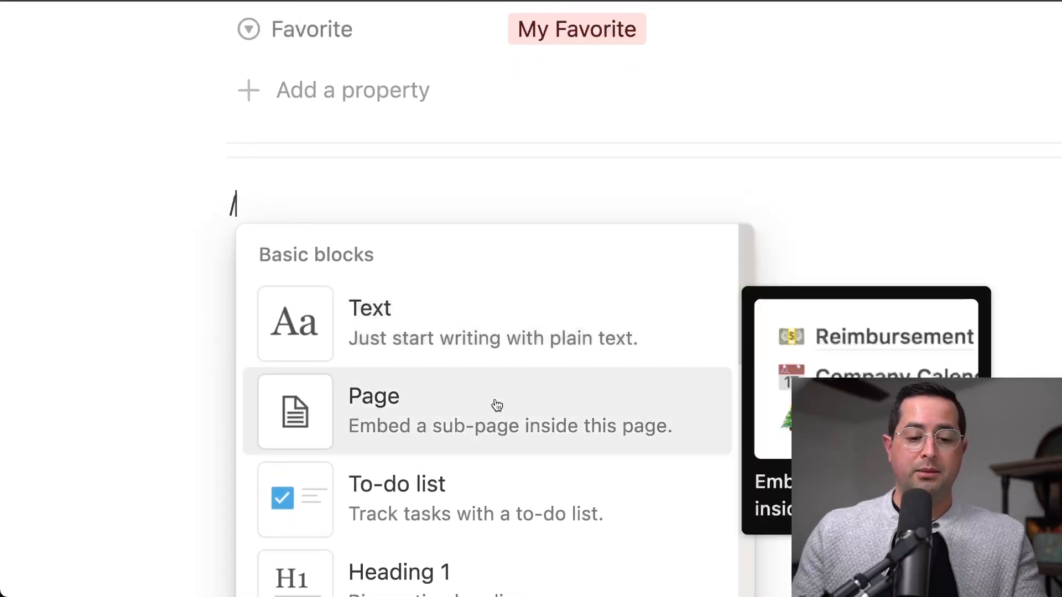
pyautogui.write('imag')
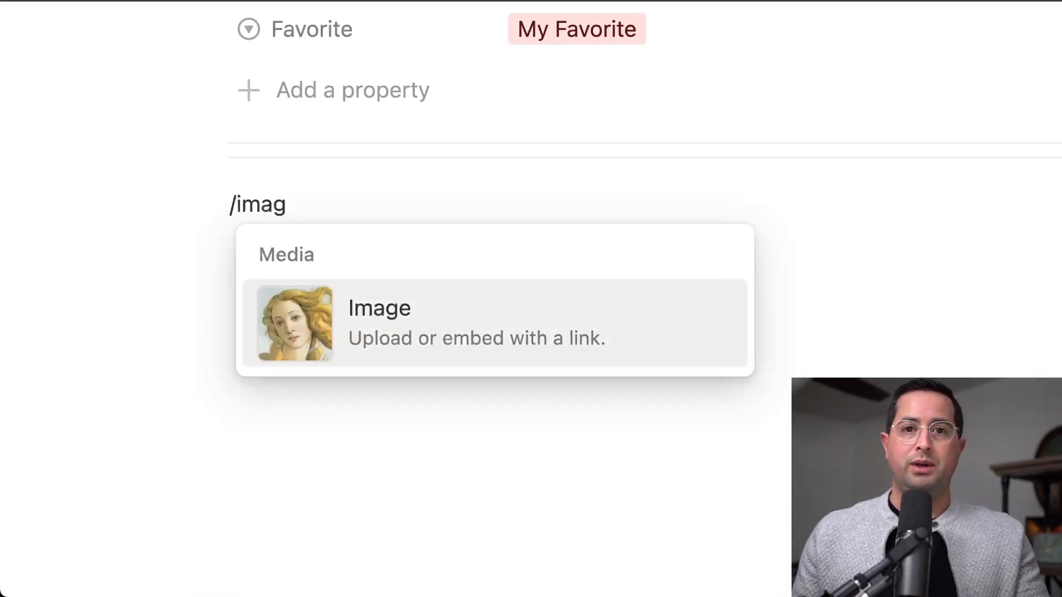
pyautogui.press('Return')
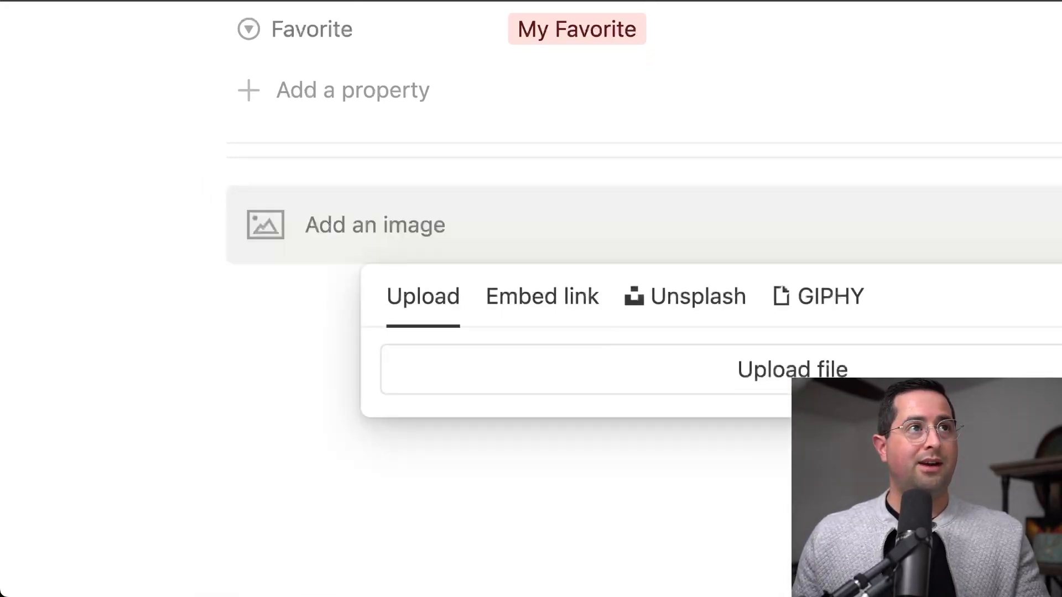
pyautogui.click(493, 378)
pyautogui.click(446, 253)
pyautogui.doubleClick(447, 253)
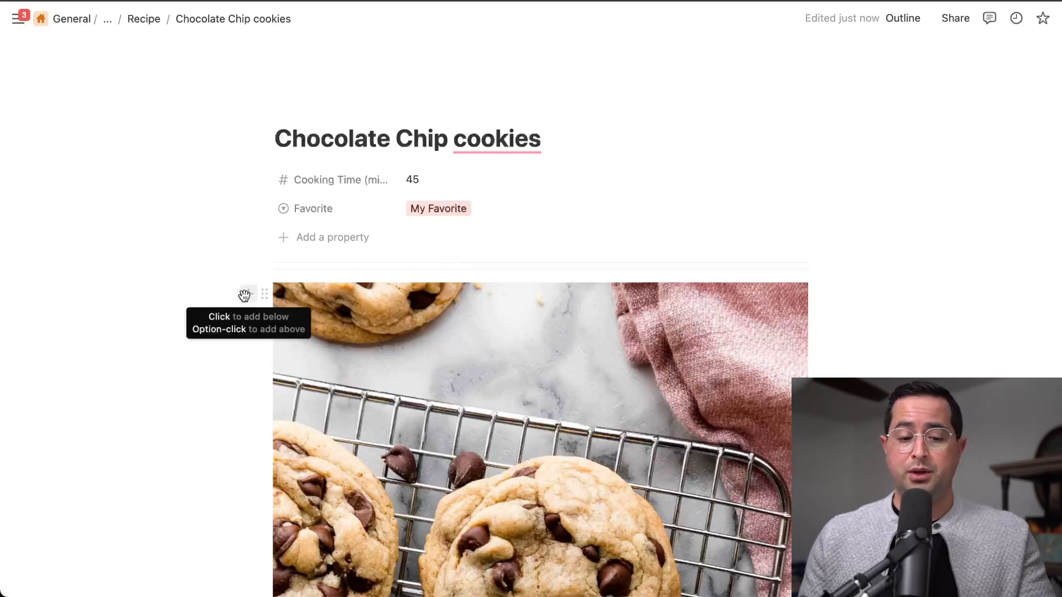
# - Add empty lines below the cookie image at the end of the page
pyautogui.scroll(-3, 363, 313)
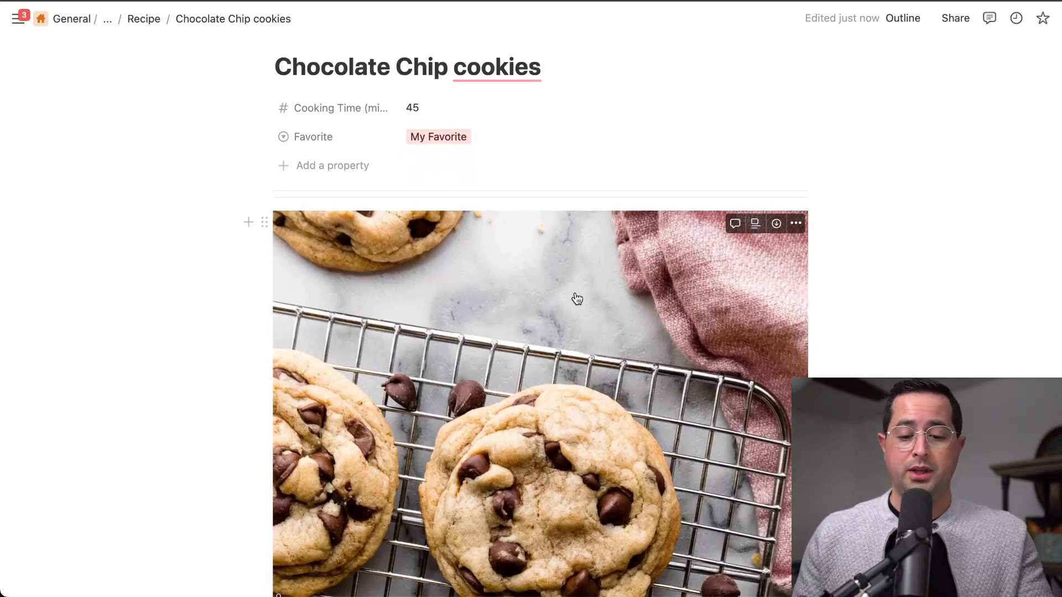
pyautogui.scroll(-10, 575, 298)
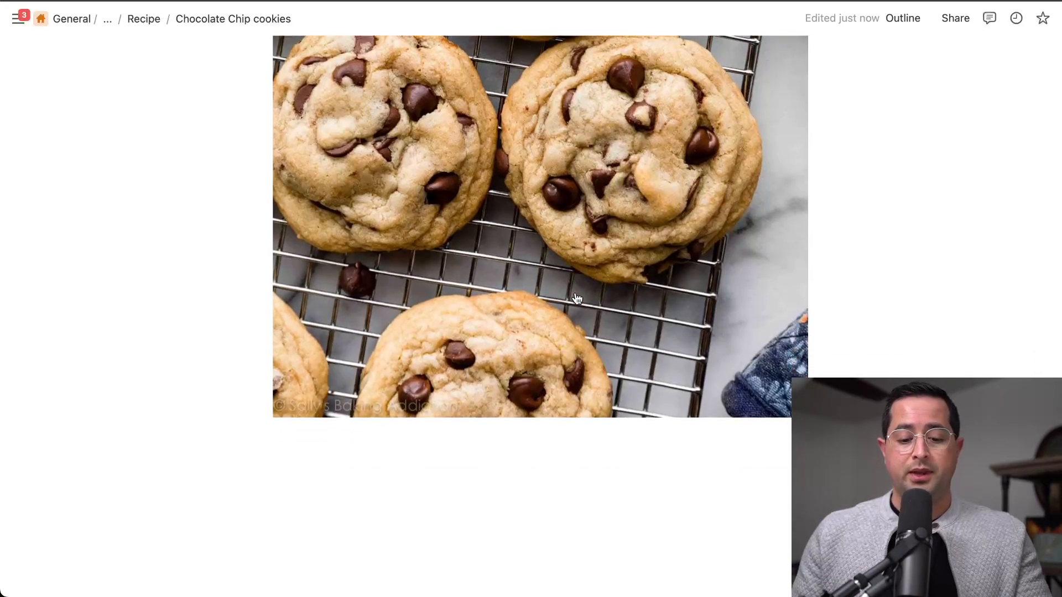
pyautogui.click(400, 445)
pyautogui.press('Return')
pyautogui.press('Return')
pyautogui.press('Return')
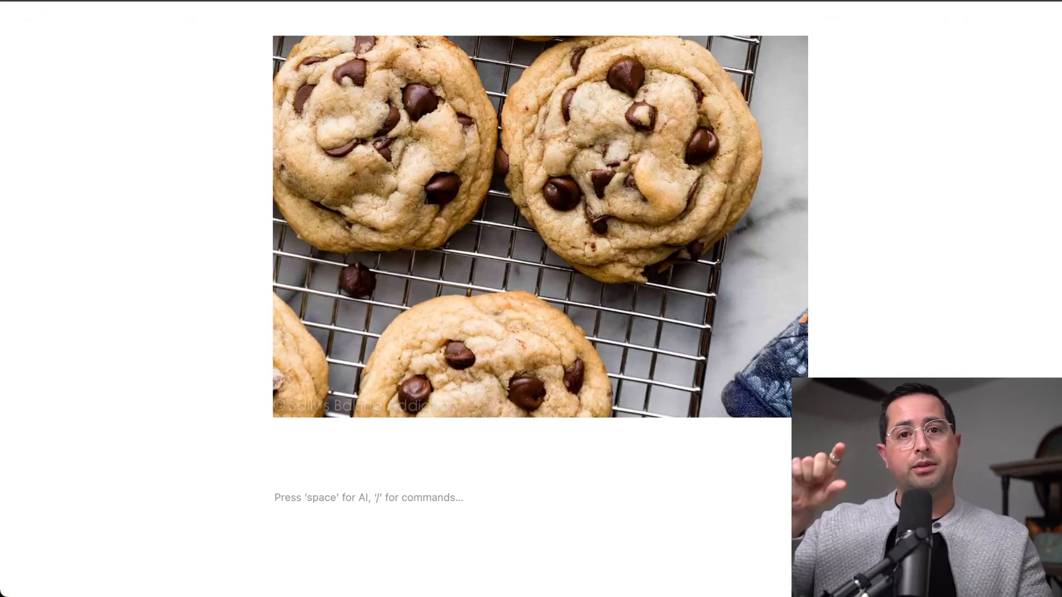
pyautogui.scroll(-2, 303, 480)
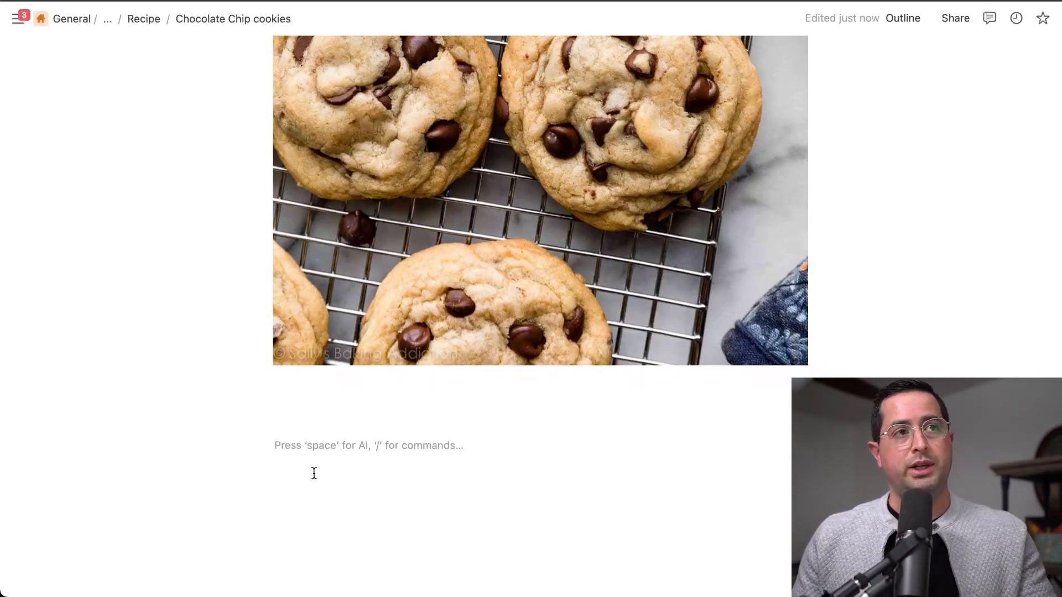
# - Insert a Heading 3 block below the cookie image and title it "Ingredients"
pyautogui.moveTo(311, 451)
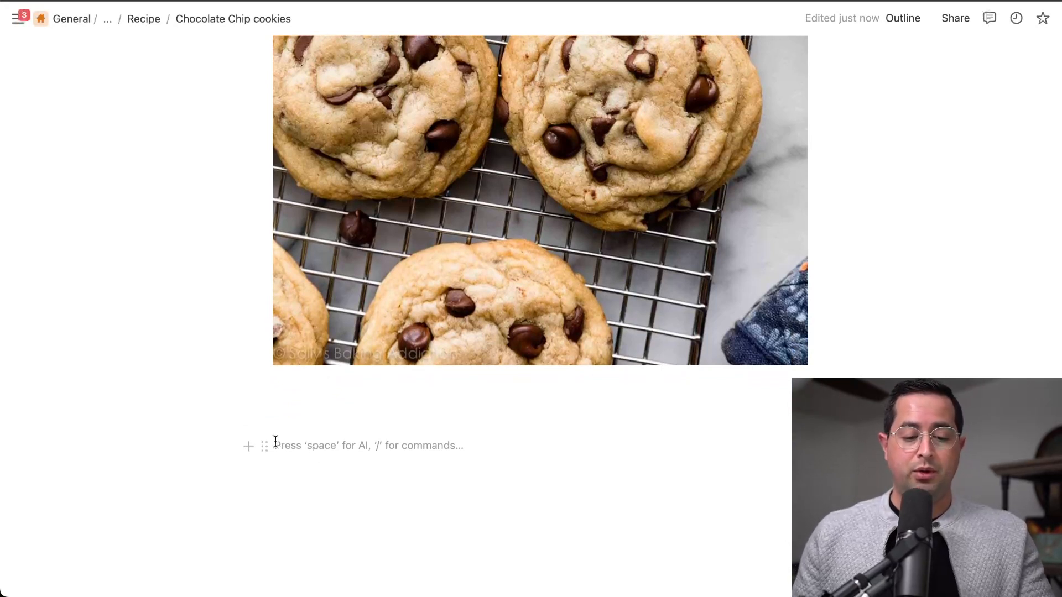
pyautogui.click(252, 447)
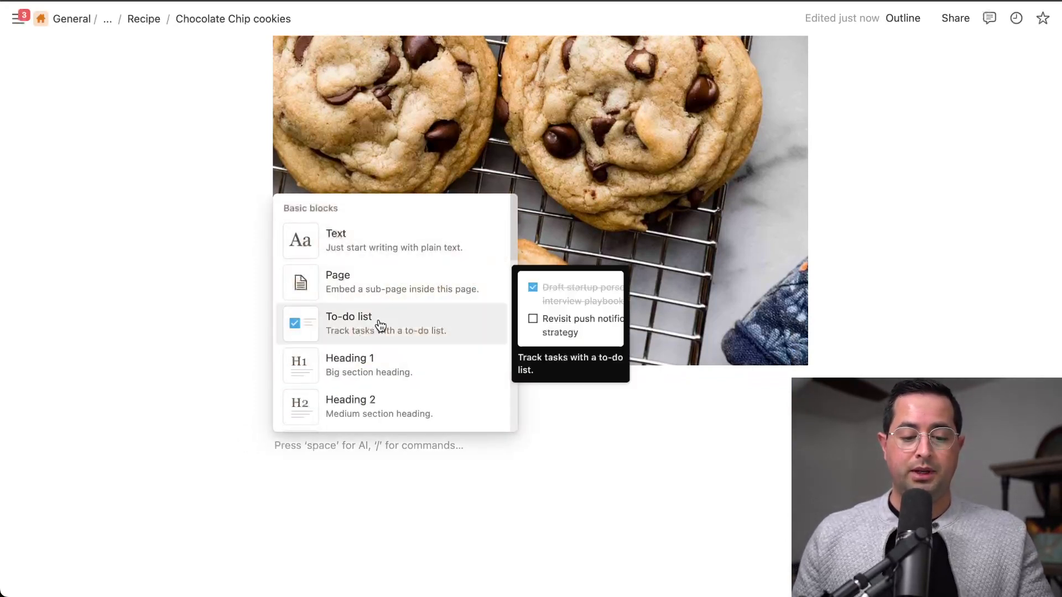
pyautogui.scroll(-2, 380, 324)
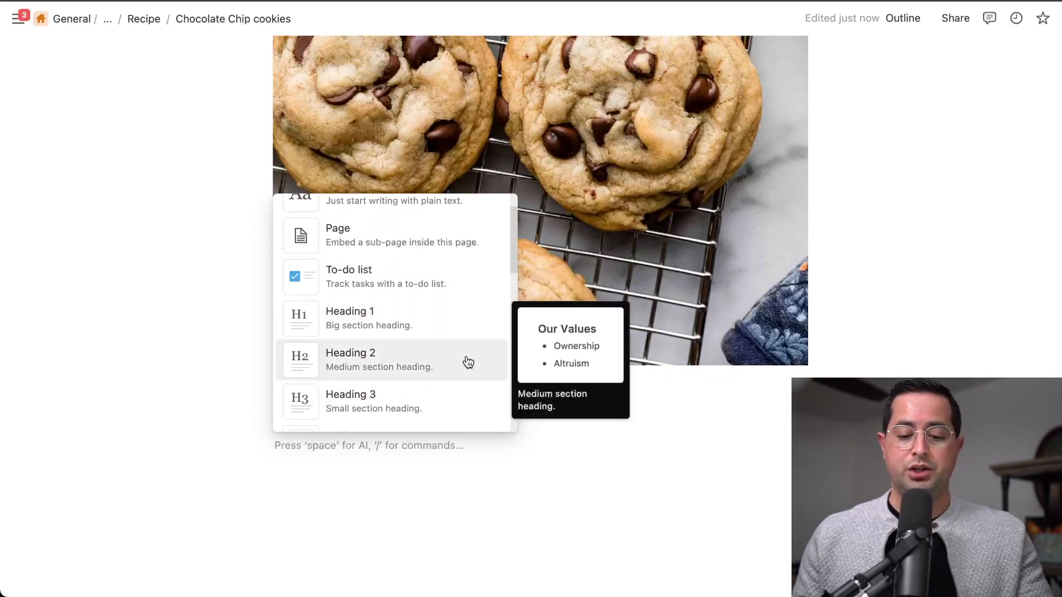
pyautogui.click(400, 405)
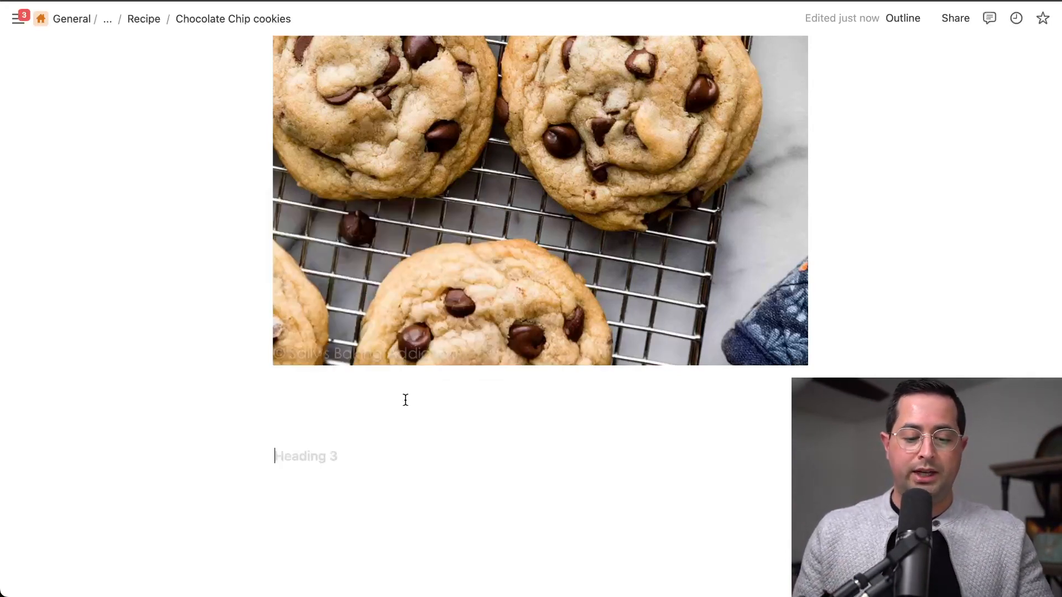
pyautogui.write('S')
pyautogui.press('BackSpace')
pyautogui.write('Ingredients')
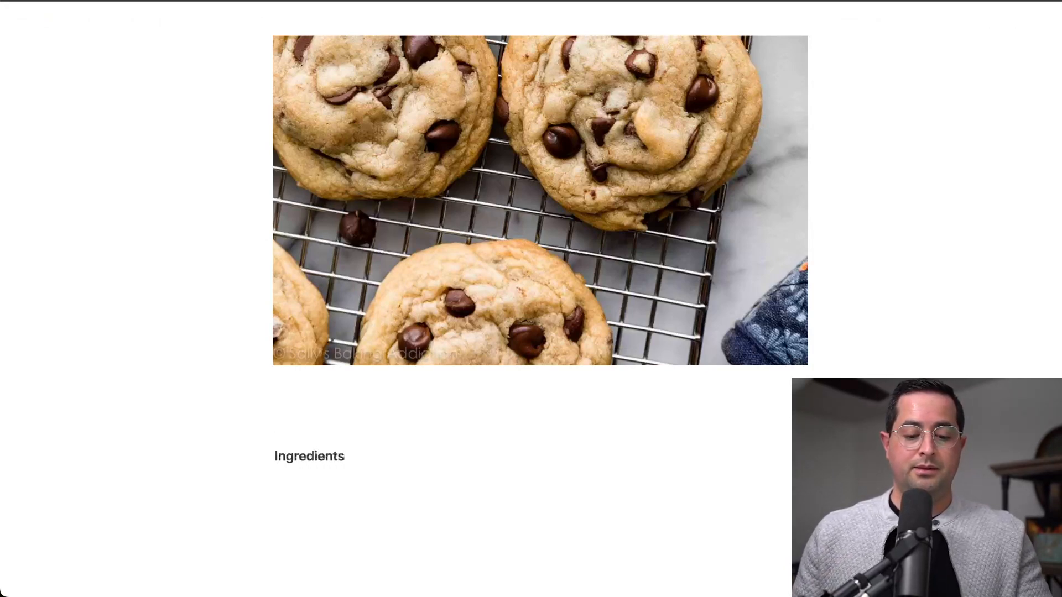
# - Start a new line under the Ingredients heading and paste the copied ingredient list there
pyautogui.scroll(-1, 540, 250)
pyautogui.scroll(3, 404, 400)
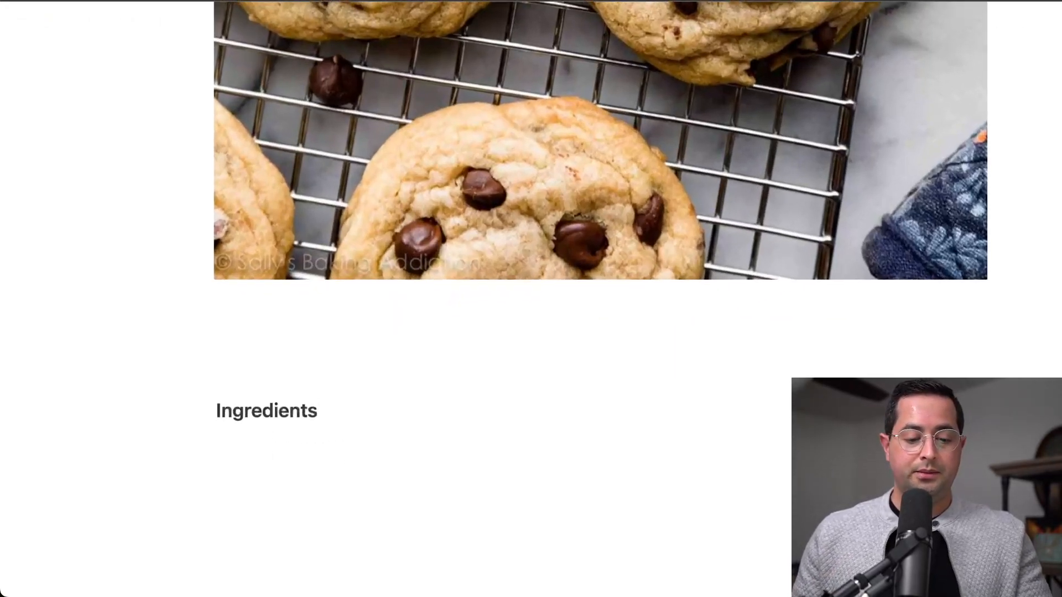
pyautogui.scroll(-2, 404, 400)
pyautogui.press('Return')
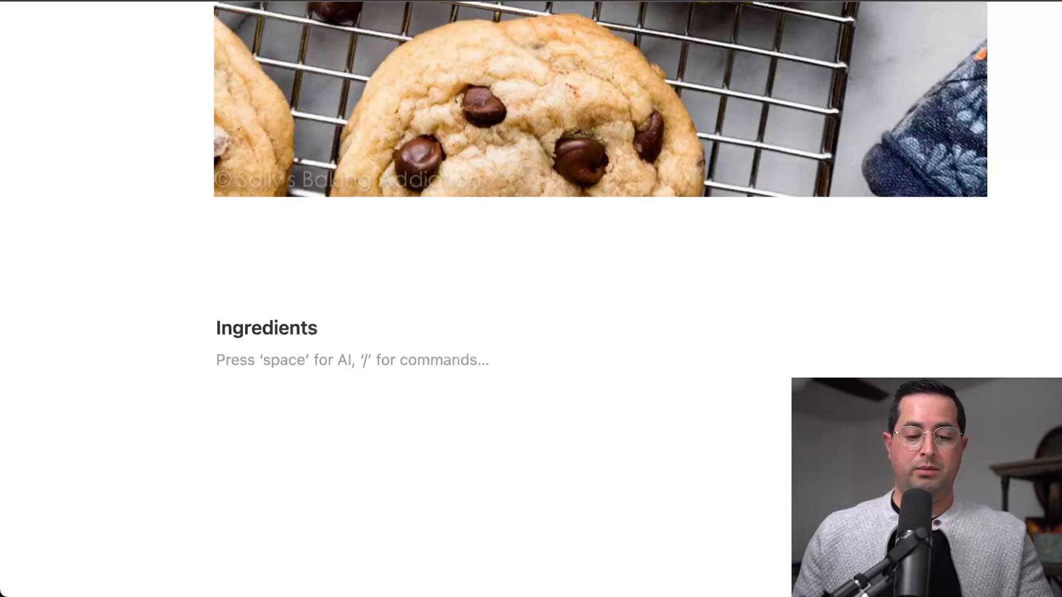
pyautogui.click(273, 359)
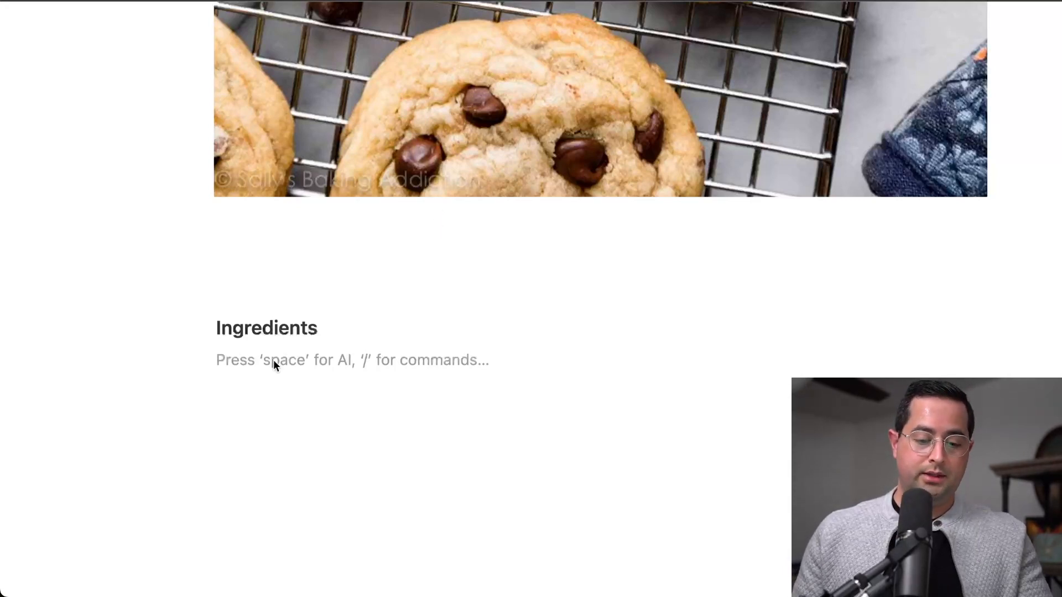
pyautogui.press('super+v')
pyautogui.scroll(-3, 273, 359)
# - Uncheck the unsalted butter, granulated sugar and packed brown sugar items in the ingredient list
pyautogui.click(229, 342)
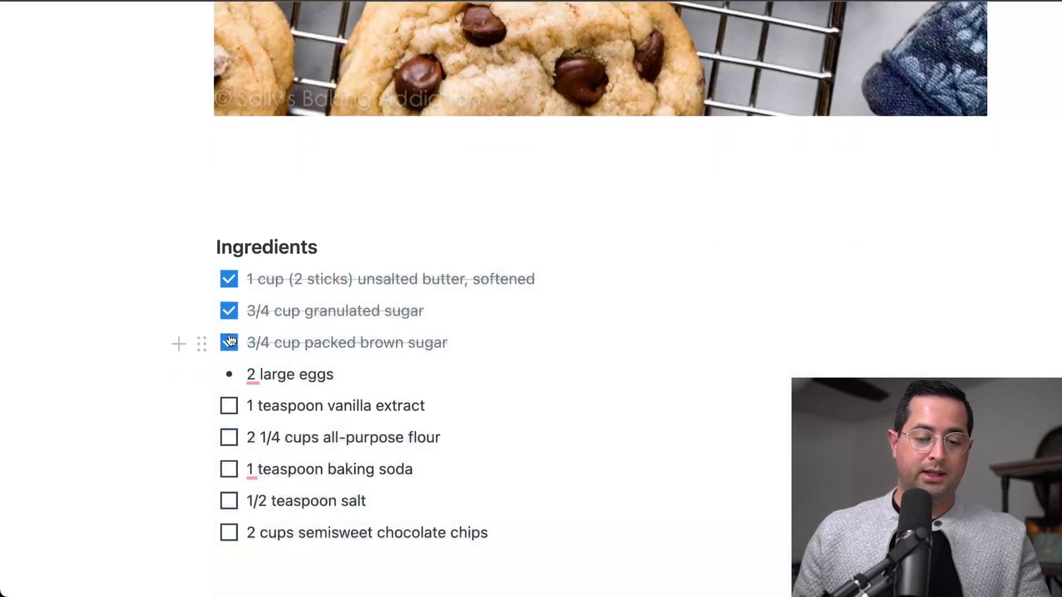
pyautogui.click(229, 311)
pyautogui.click(231, 286)
pyautogui.click(237, 363)
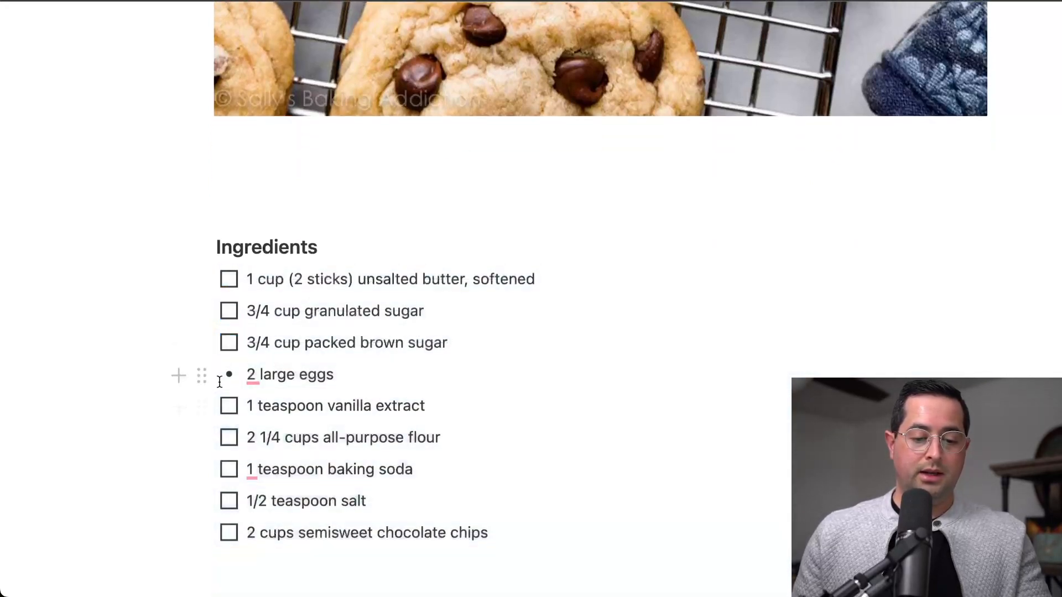
pyautogui.click(293, 384)
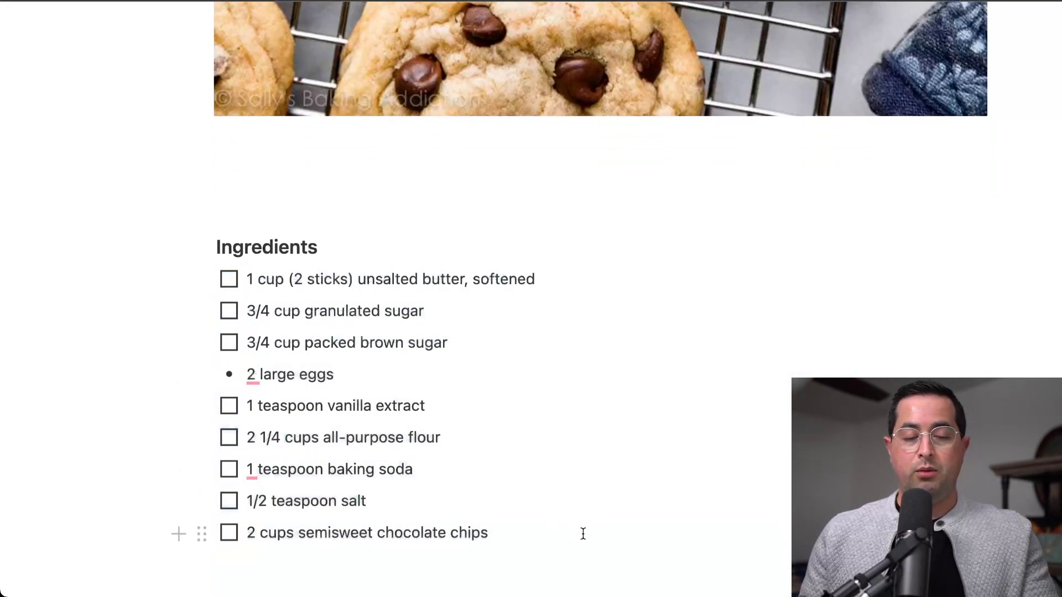
# - Turn all ingredient items, from the unsalted butter to the semisweet chocolate chips, into plain text blocks
pyautogui.moveTo(547, 526); pyautogui.dragTo(525, 297)
pyautogui.click(573, 292)
pyautogui.click(526, 512)
pyautogui.moveTo(527, 516); pyautogui.dragTo(514, 536)
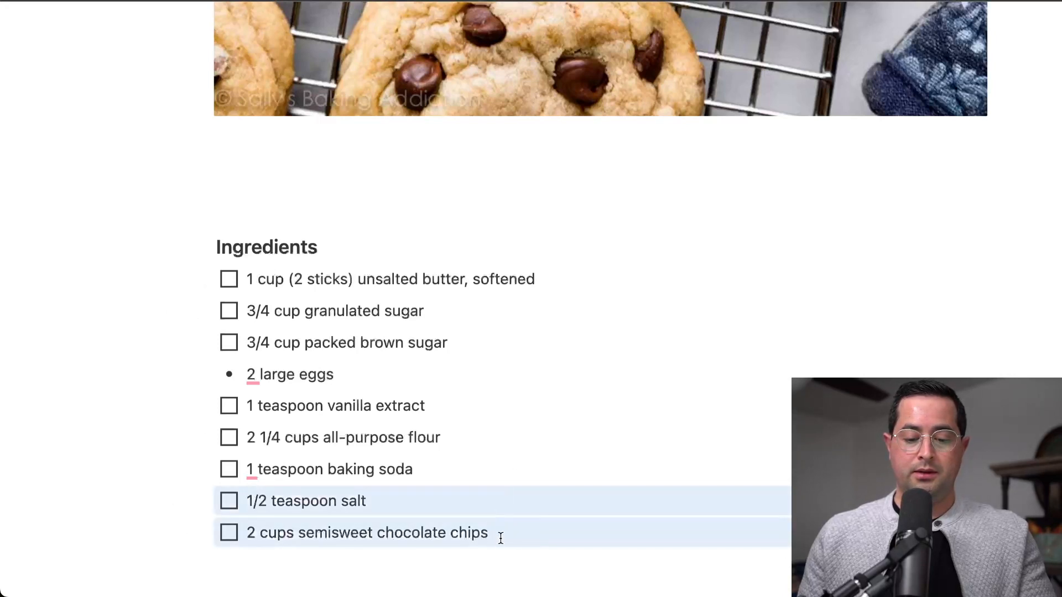
pyautogui.click(498, 540)
pyautogui.keyDown('shift'); pyautogui.click(545, 282); pyautogui.keyUp('shift')
pyautogui.press('alt+super+0')
pyautogui.click(473, 309)
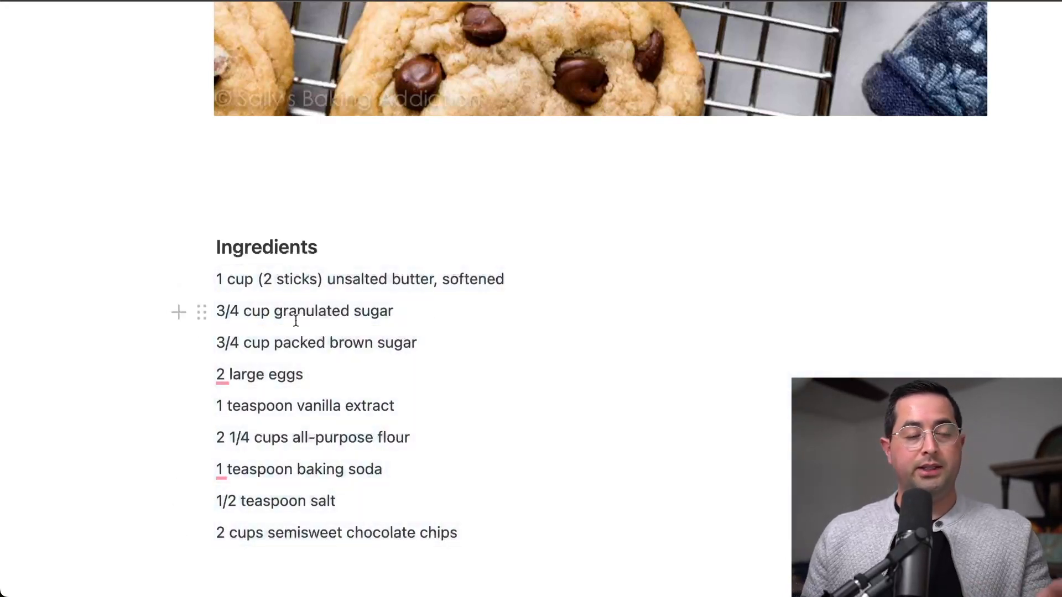
pyautogui.scroll(-2, 295, 321)
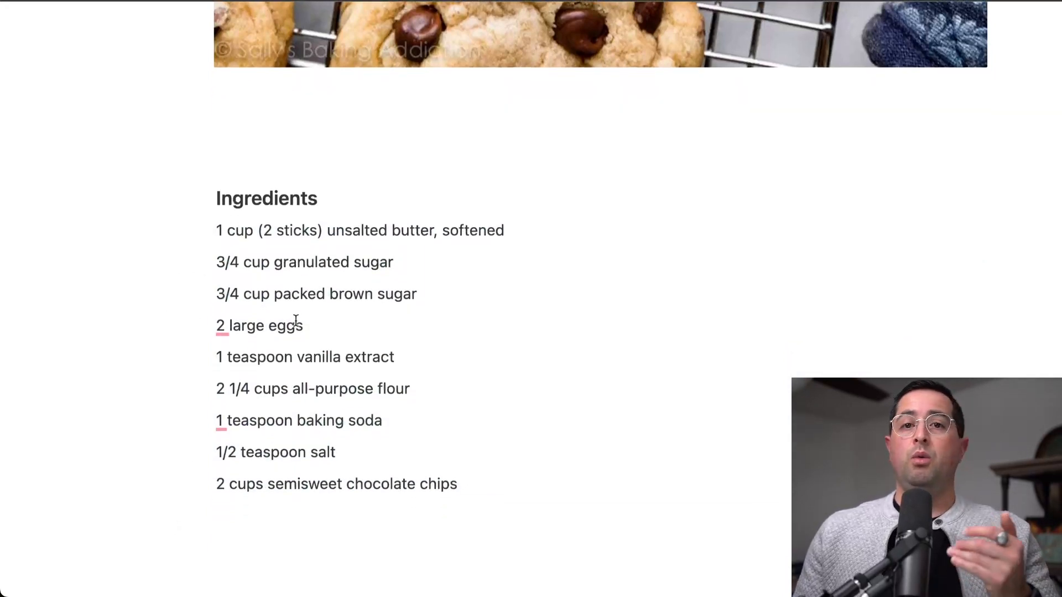
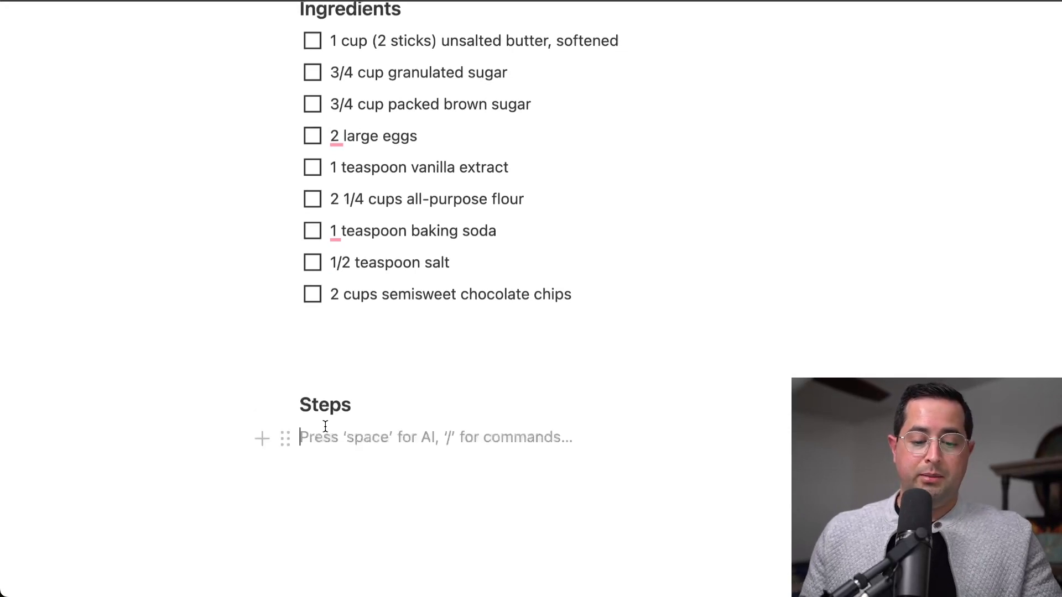
# - Paste the copied baking instructions under the Steps heading and dismiss the paste options
pyautogui.press('super+v')
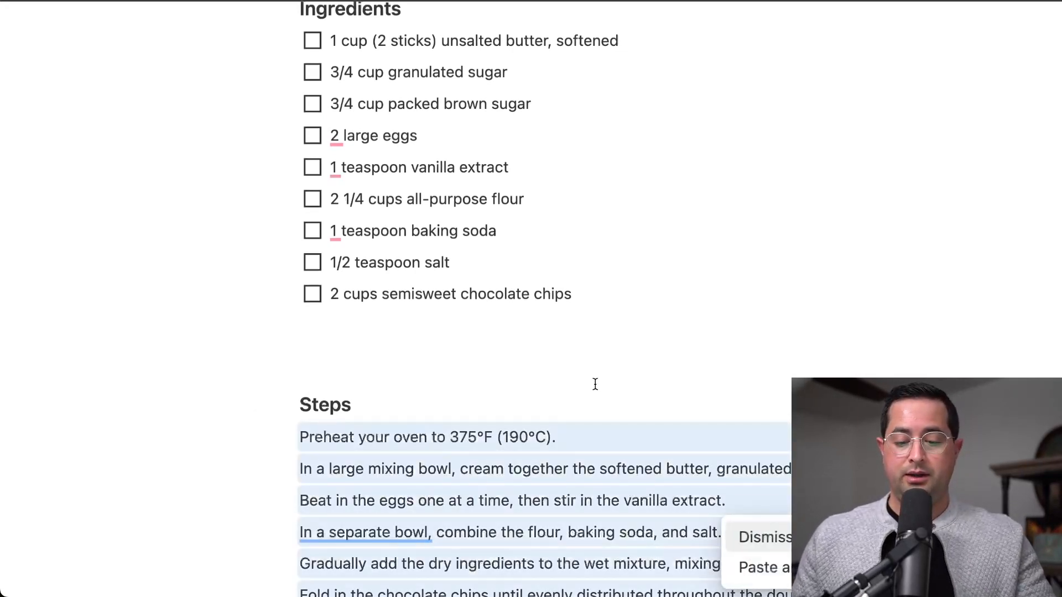
pyautogui.click(805, 537)
pyautogui.scroll(-5, 598, 328)
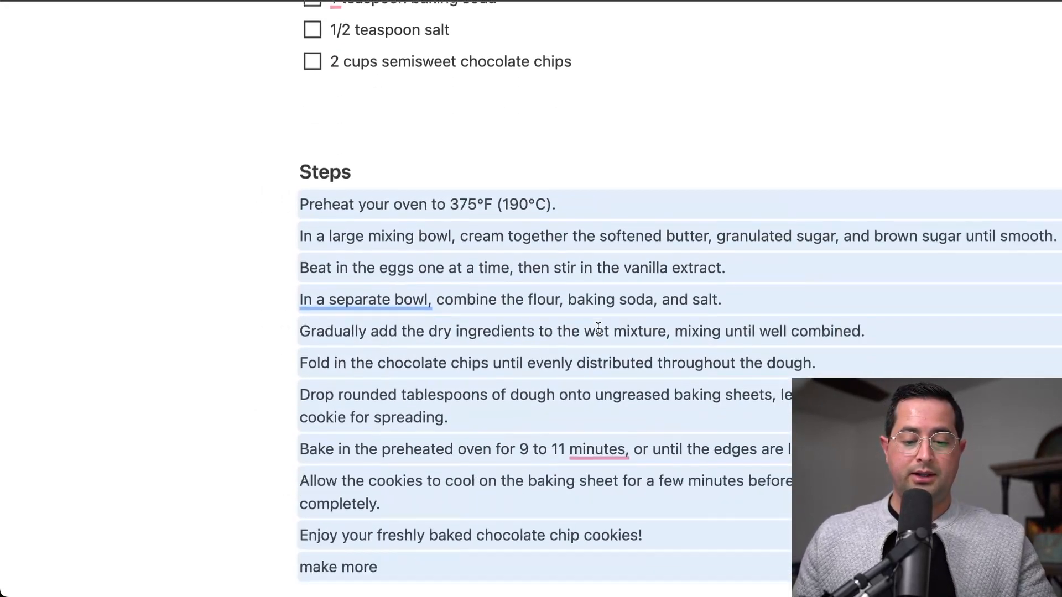
pyautogui.click(598, 328)
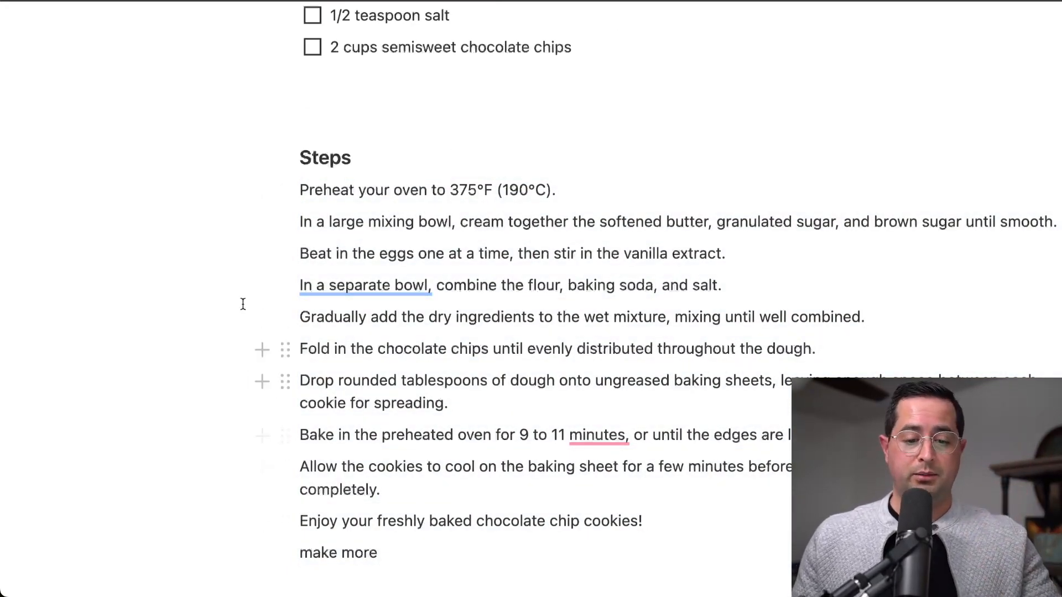
pyautogui.click(300, 191)
pyautogui.write('1')
pyautogui.press('BackSpace')
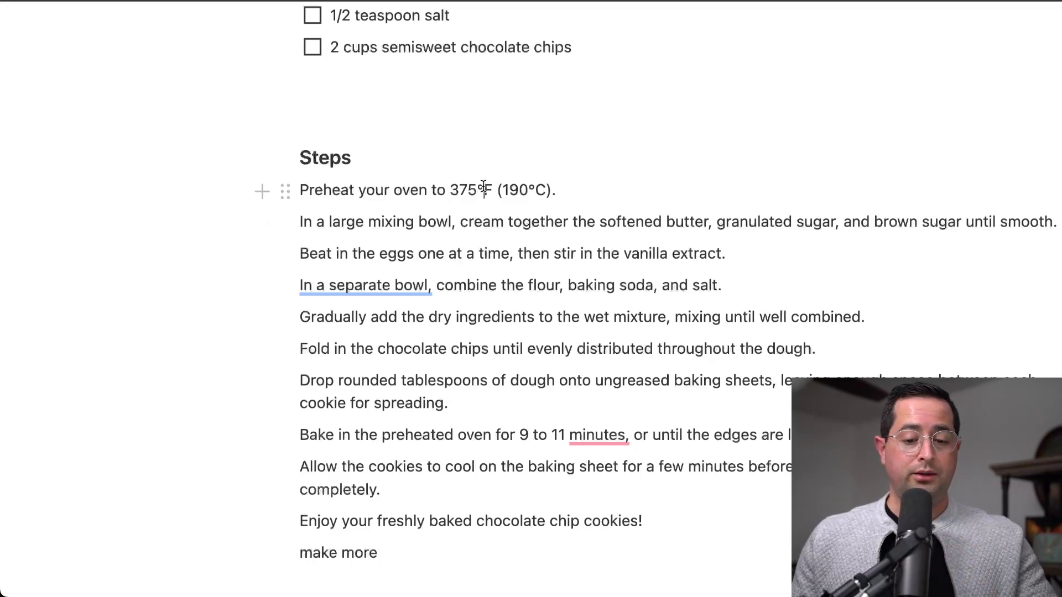
pyautogui.keyDown('shift'); pyautogui.click(452, 549); pyautogui.keyUp('shift')
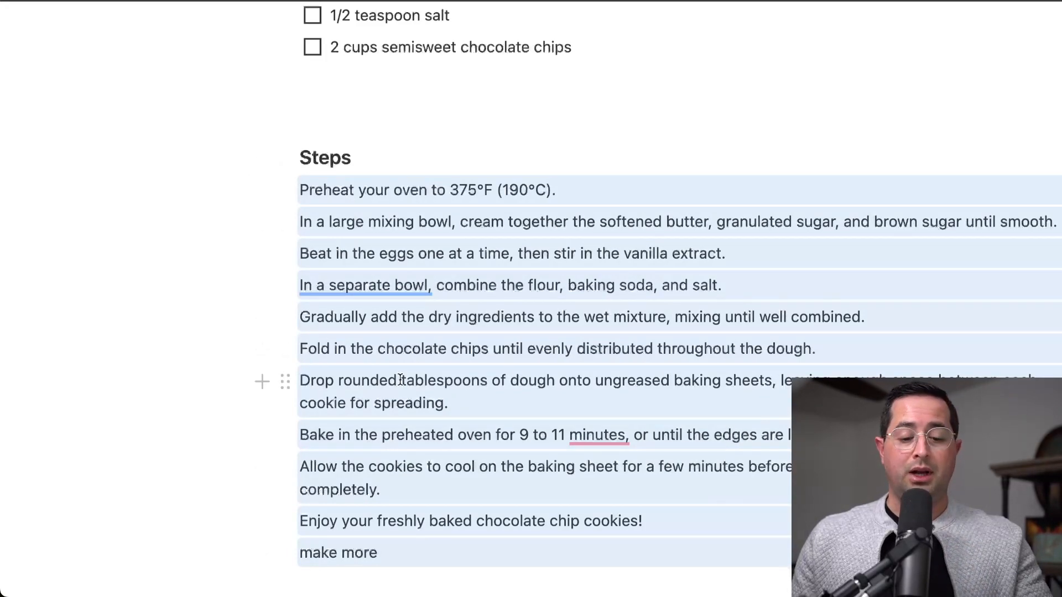
pyautogui.click(495, 247)
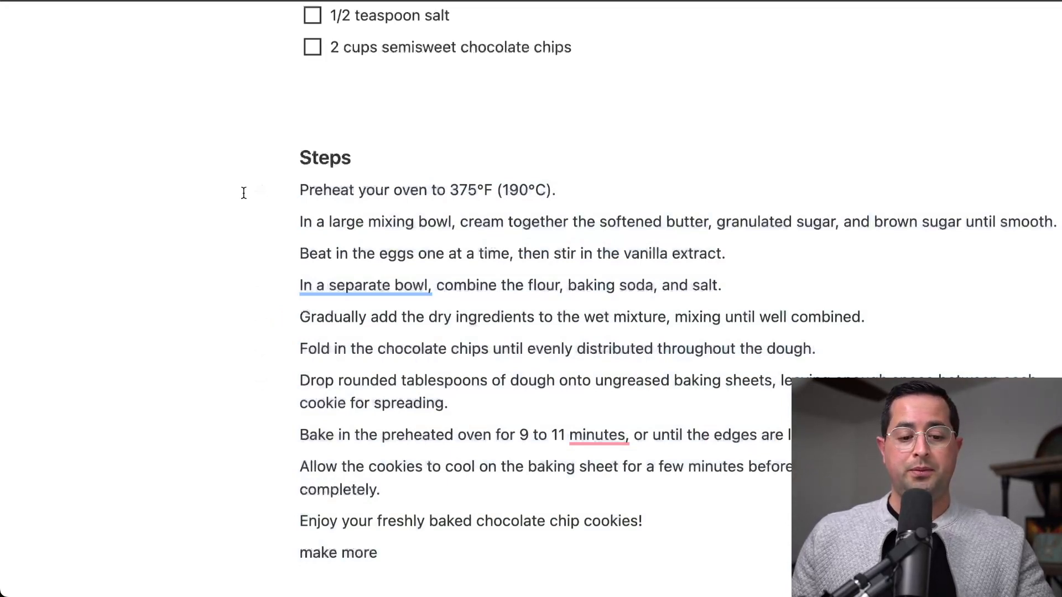
# - Turn all baking instructions under the Steps heading, from preheating the oven to "make more", into a numbered list
pyautogui.moveTo(244, 193); pyautogui.dragTo(411, 445)
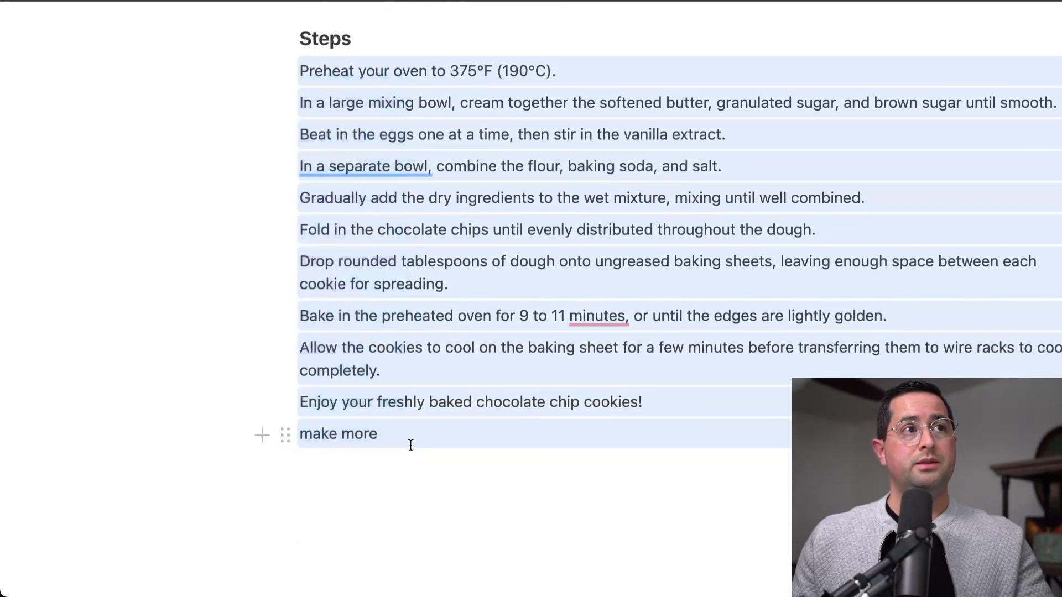
pyautogui.scroll(2, 410, 445)
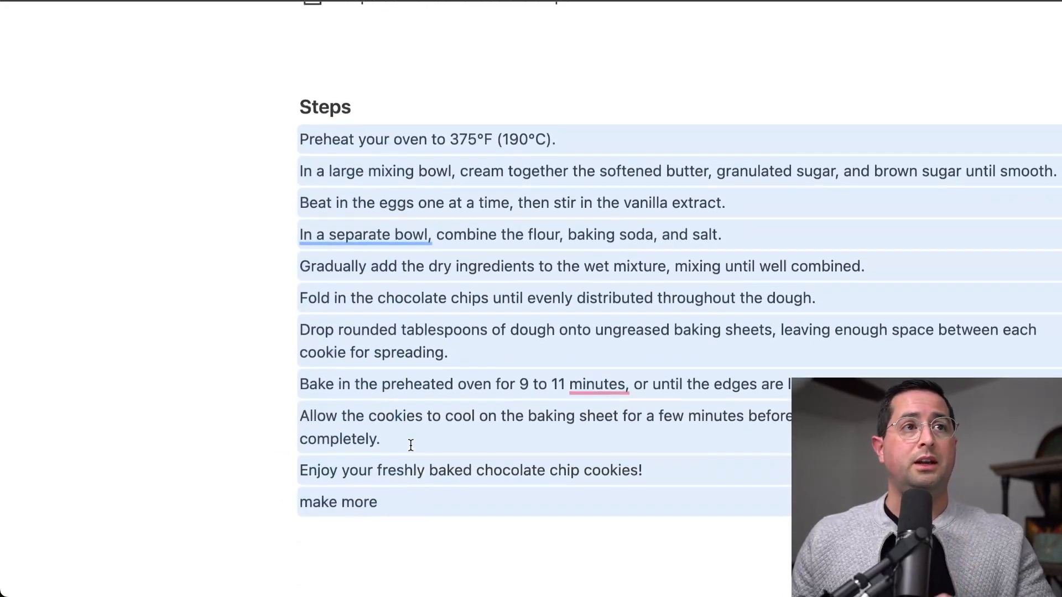
pyautogui.rightClick(494, 176)
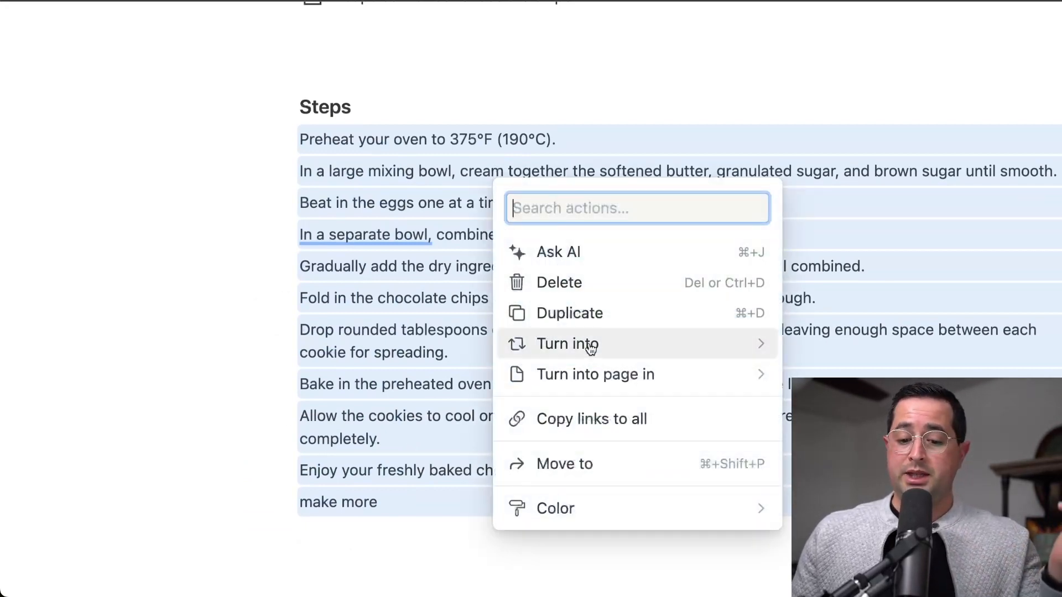
pyautogui.moveTo(591, 353)
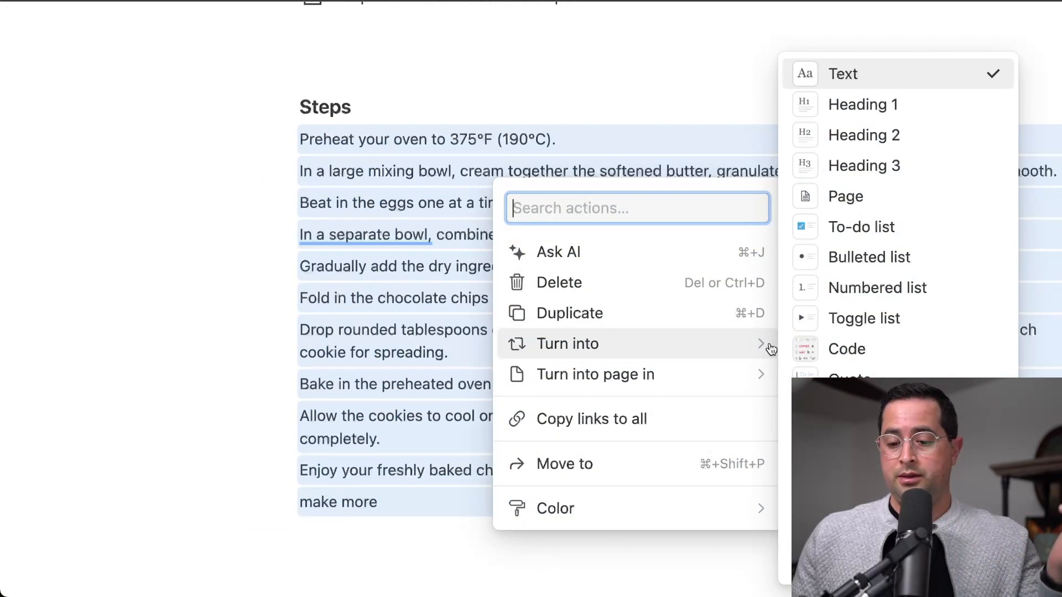
pyautogui.click(884, 293)
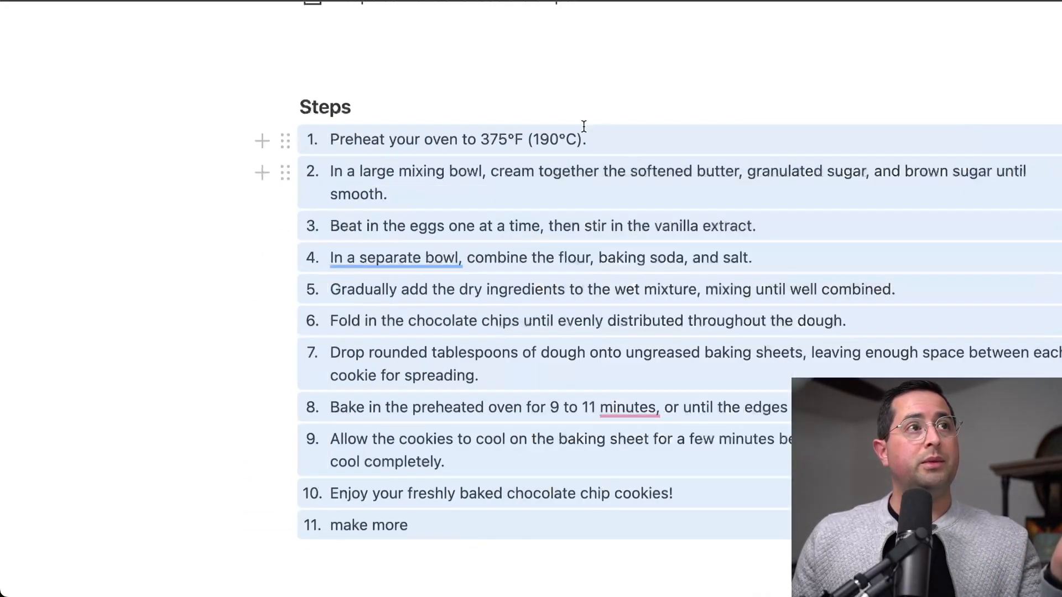
# - Add "yum" as a new list item after "make more" and erase it, leaving an empty plain text line
pyautogui.scroll(-4, 369, 332)
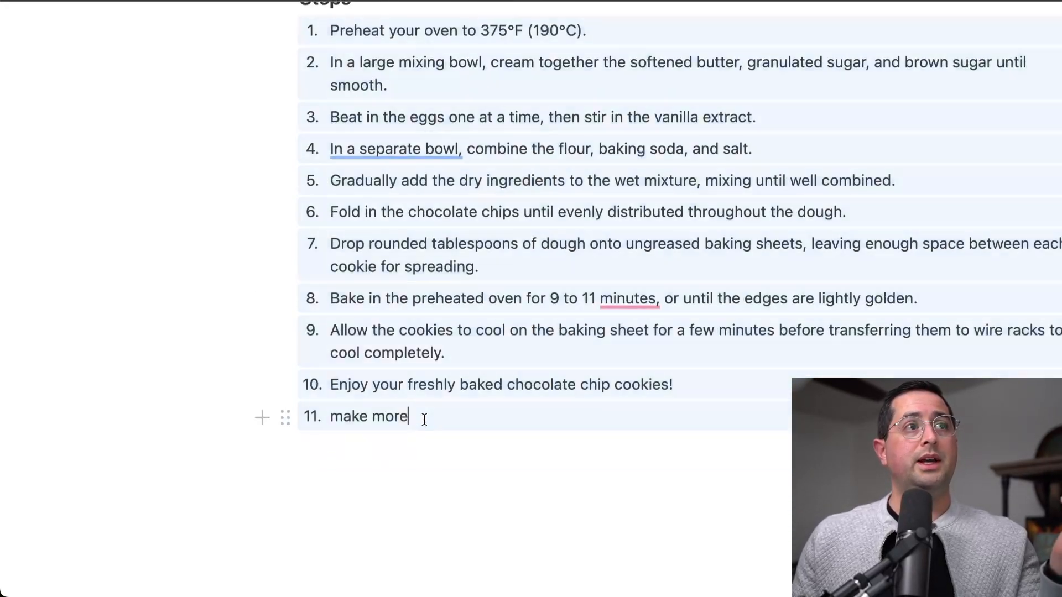
pyautogui.click(424, 418)
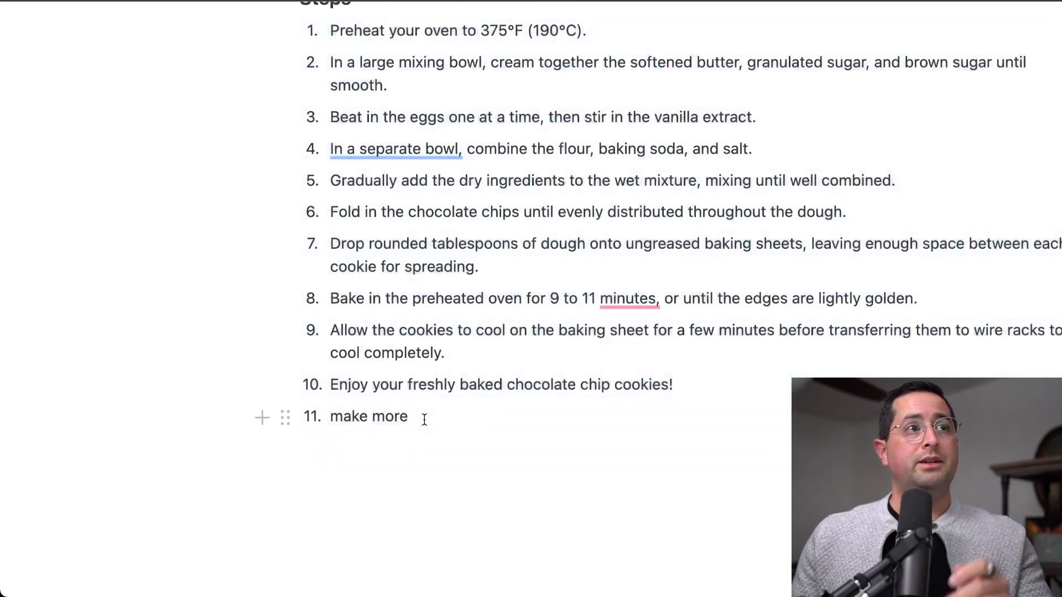
pyautogui.press('Return')
pyautogui.write('yum')
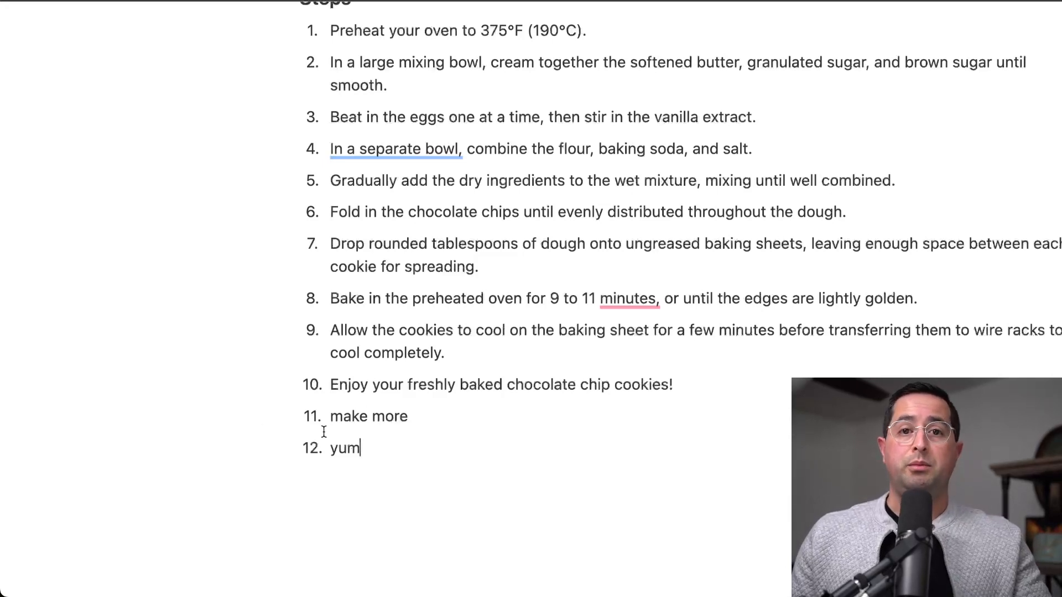
pyautogui.press('BackSpace')
pyautogui.press('BackSpace')
pyautogui.press('BackSpace')
pyautogui.press('BackSpace')
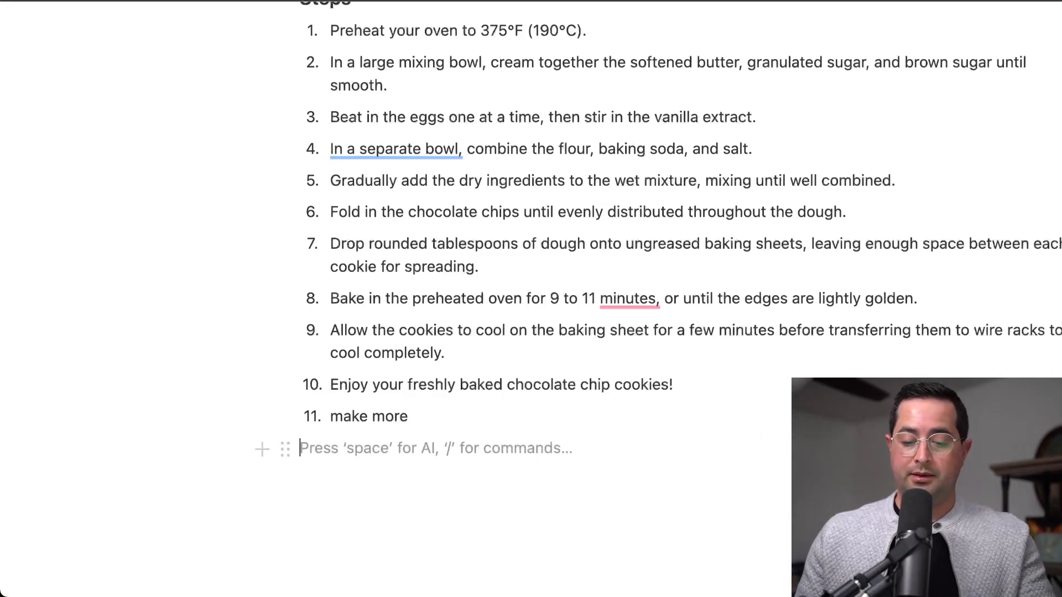
# - Leave two blank lines below the numbered list and insert a video block there
pyautogui.scroll(-2, 680, 229)
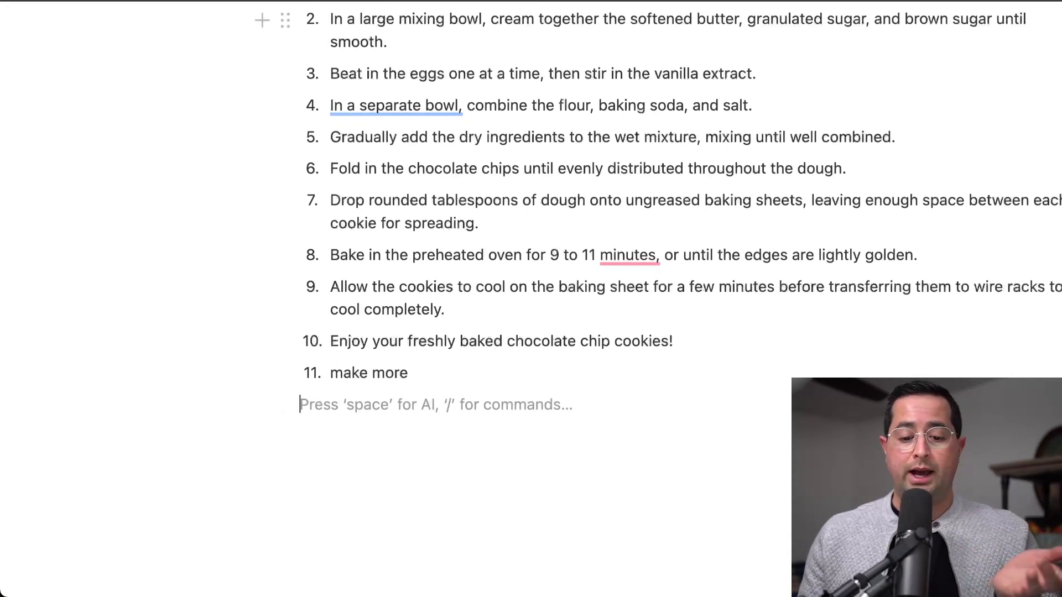
pyautogui.press('Return')
pyautogui.press('Return')
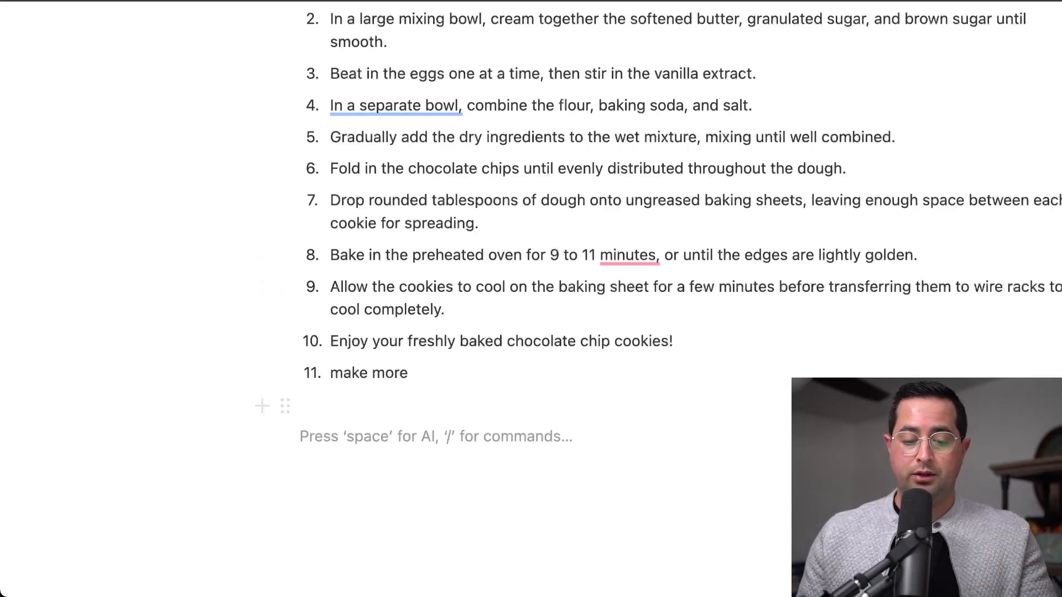
pyautogui.scroll(-5, 449, 398)
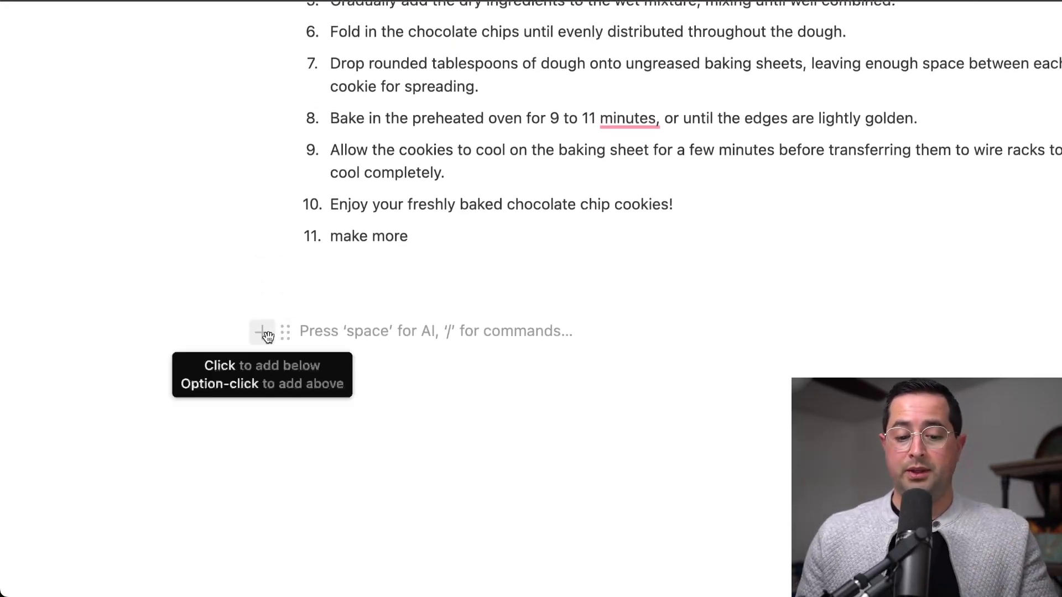
pyautogui.click(262, 334)
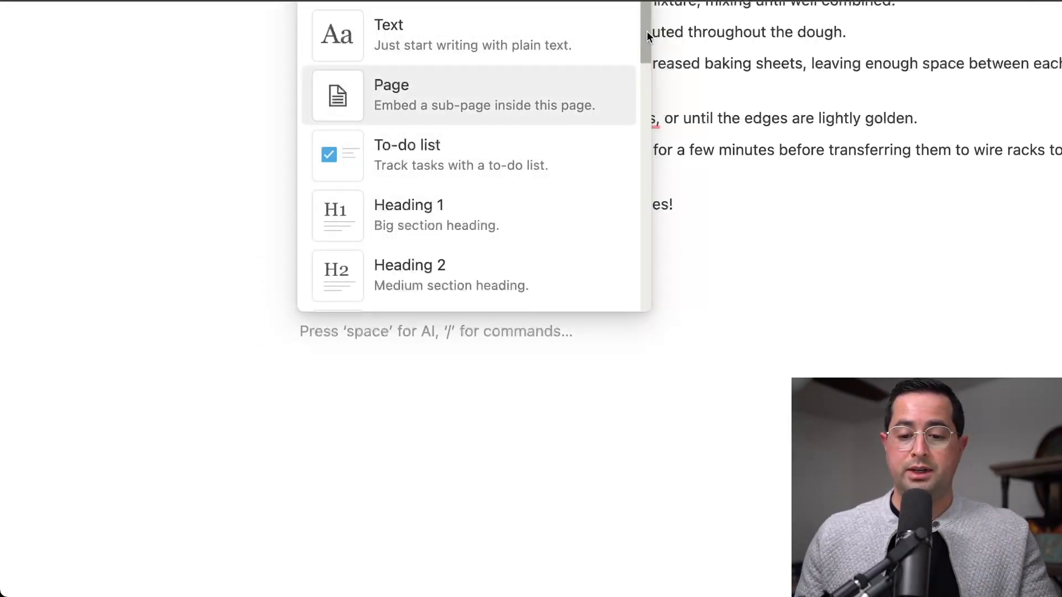
pyautogui.moveTo(646, 31); pyautogui.dragTo(657, 274)
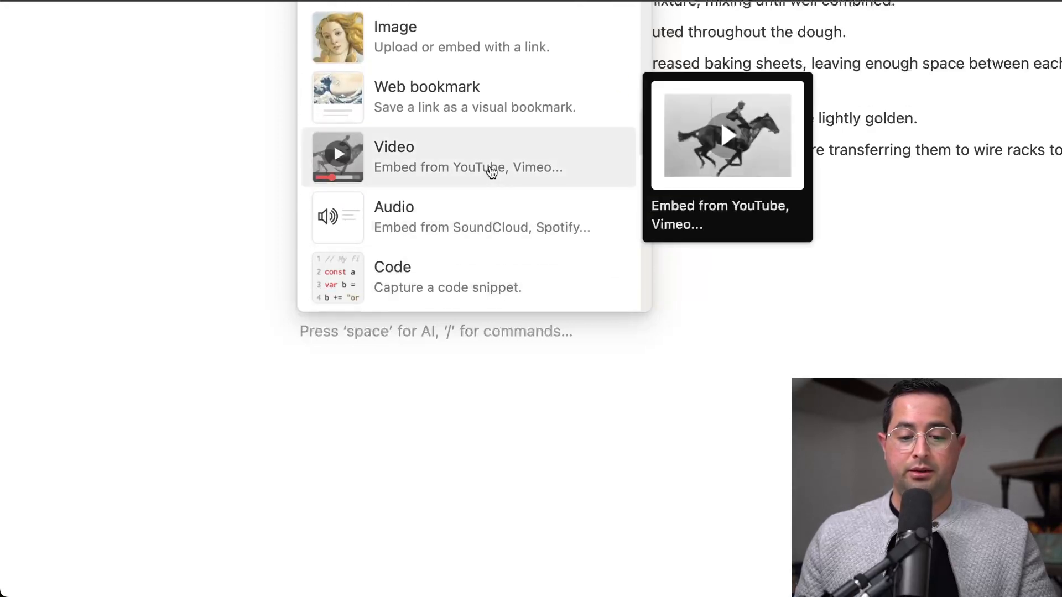
pyautogui.click(491, 167)
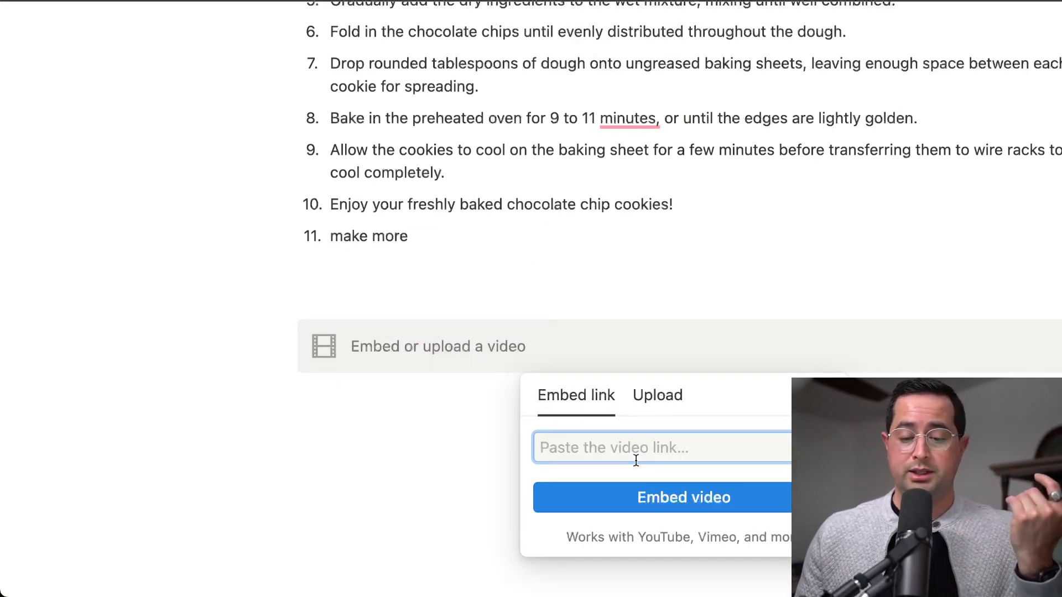
# - Upload Cookie Video.mp4 from the Downloads folder into the video block
pyautogui.click(665, 401)
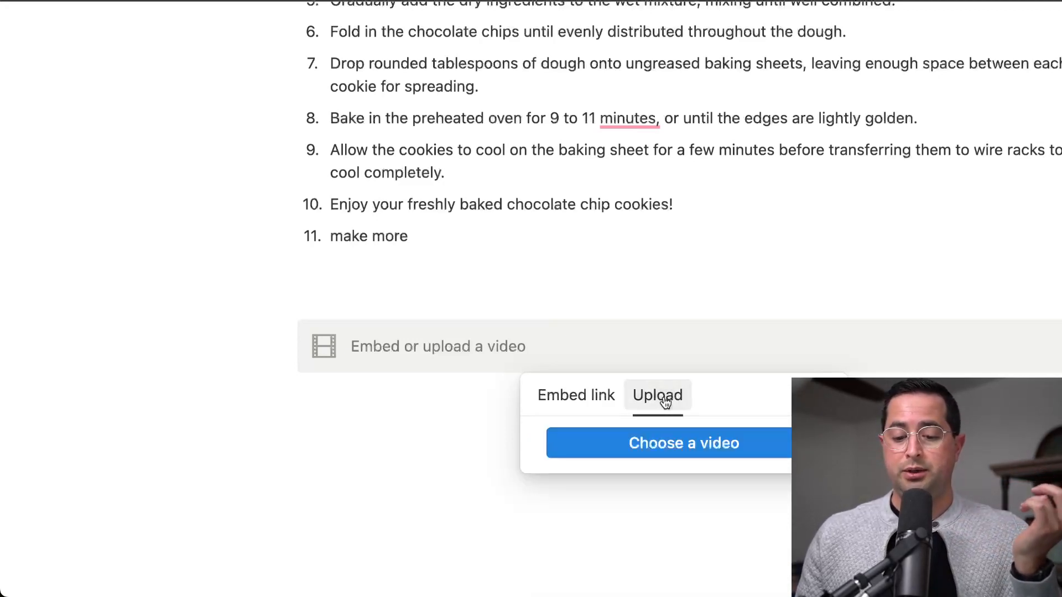
pyautogui.click(654, 445)
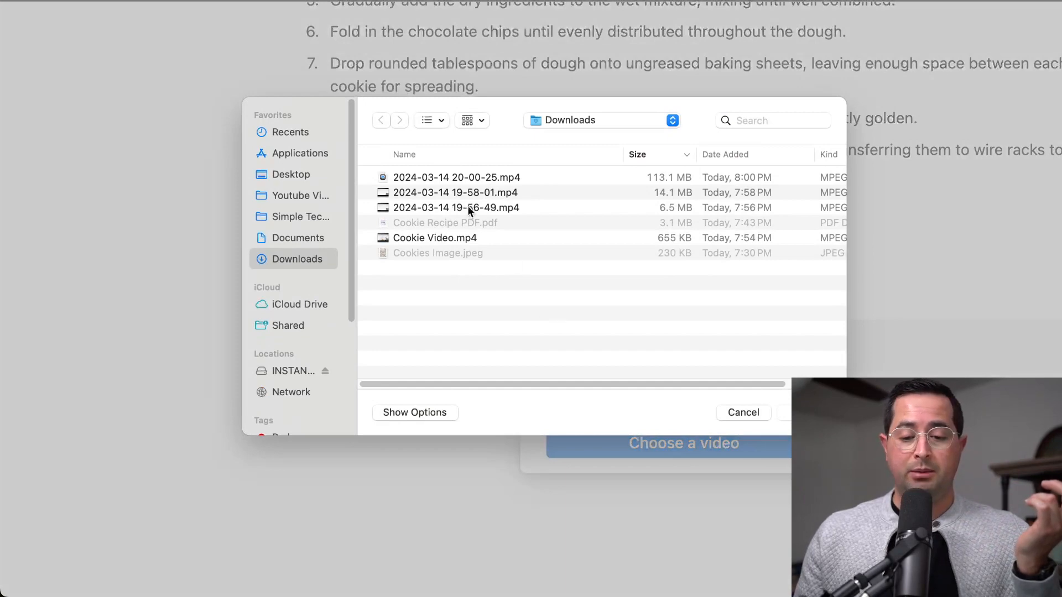
pyautogui.doubleClick(436, 237)
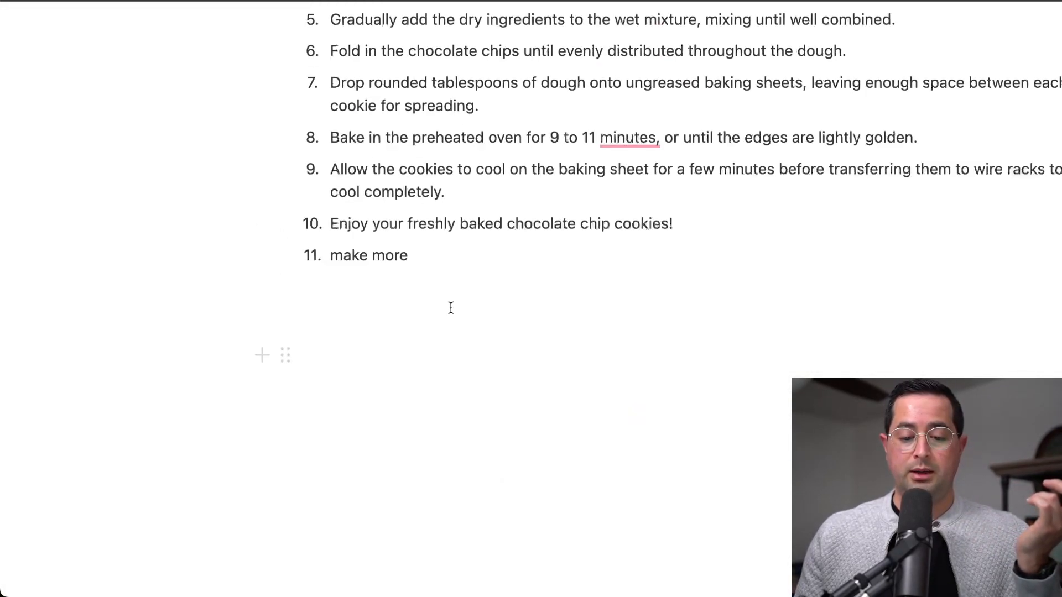
# - Play the uploaded cookie video on the page briefly and pause it
pyautogui.scroll(-3, 450, 310)
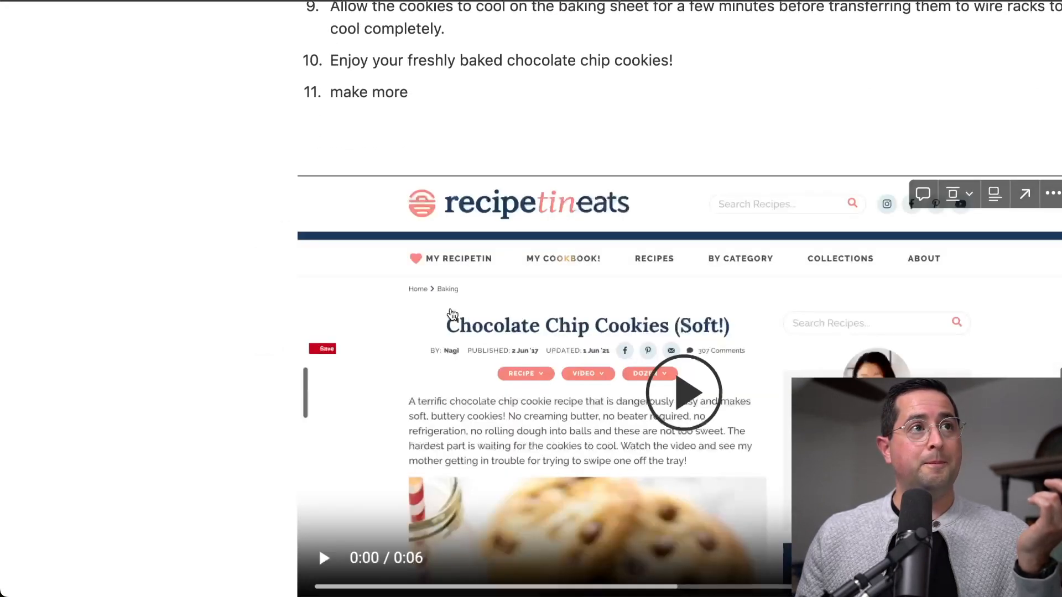
pyautogui.scroll(-1, 452, 314)
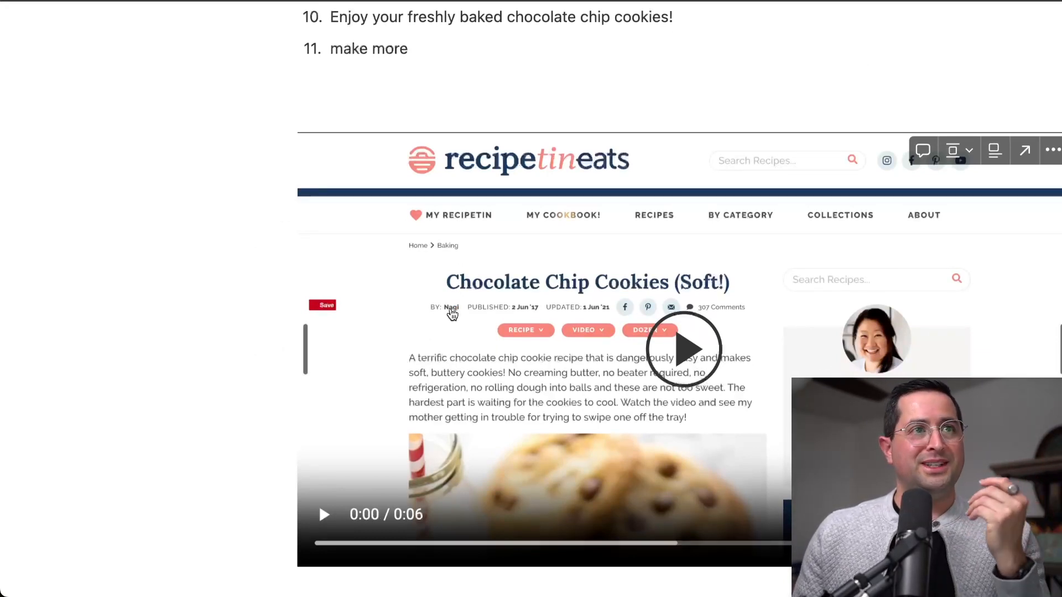
pyautogui.scroll(-1, 453, 314)
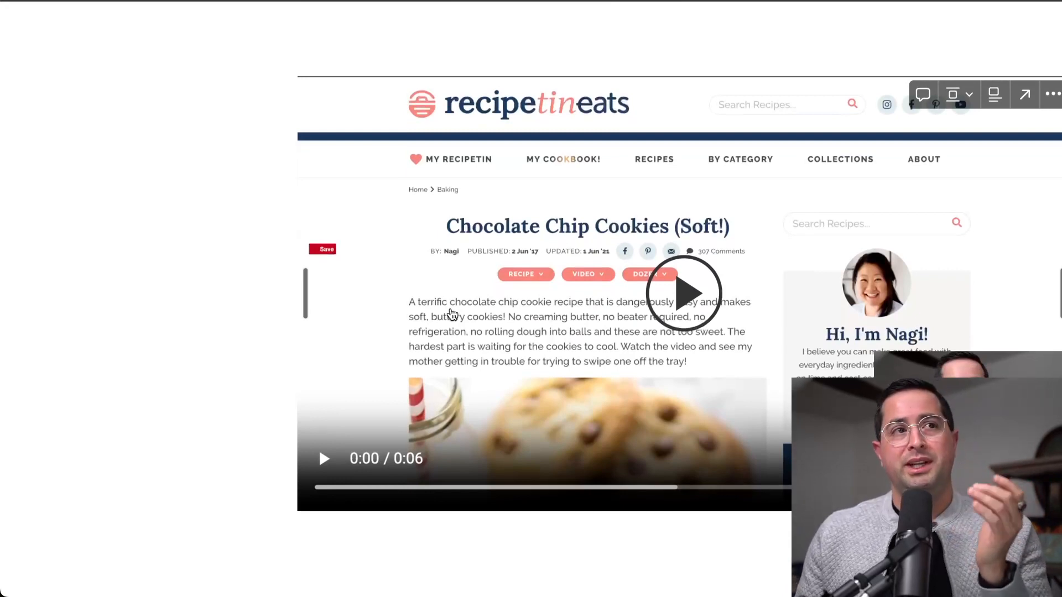
pyautogui.scroll(-2, 452, 314)
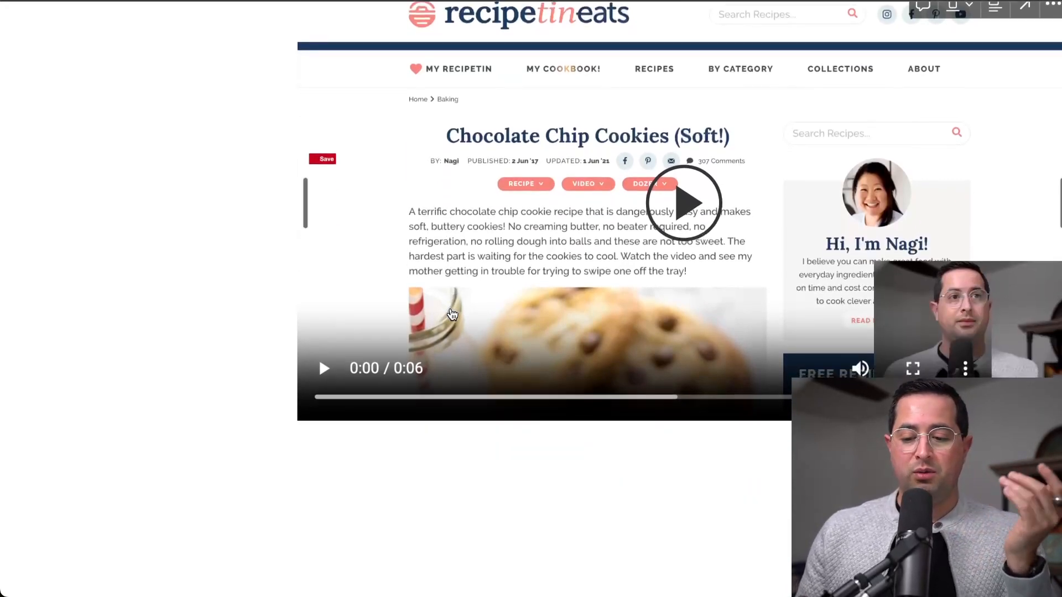
pyautogui.click(700, 205)
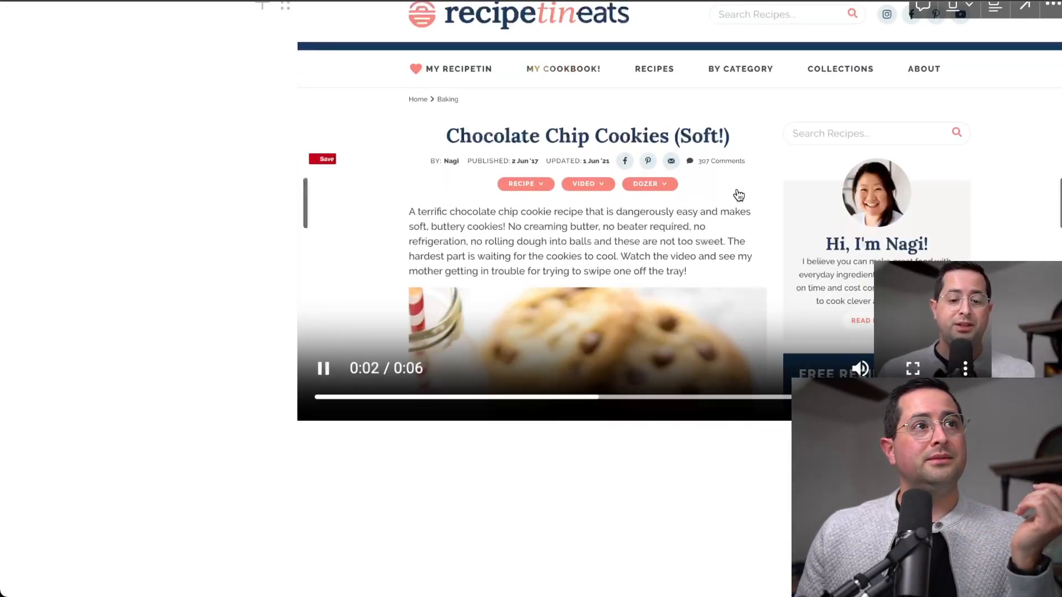
pyautogui.click(708, 193)
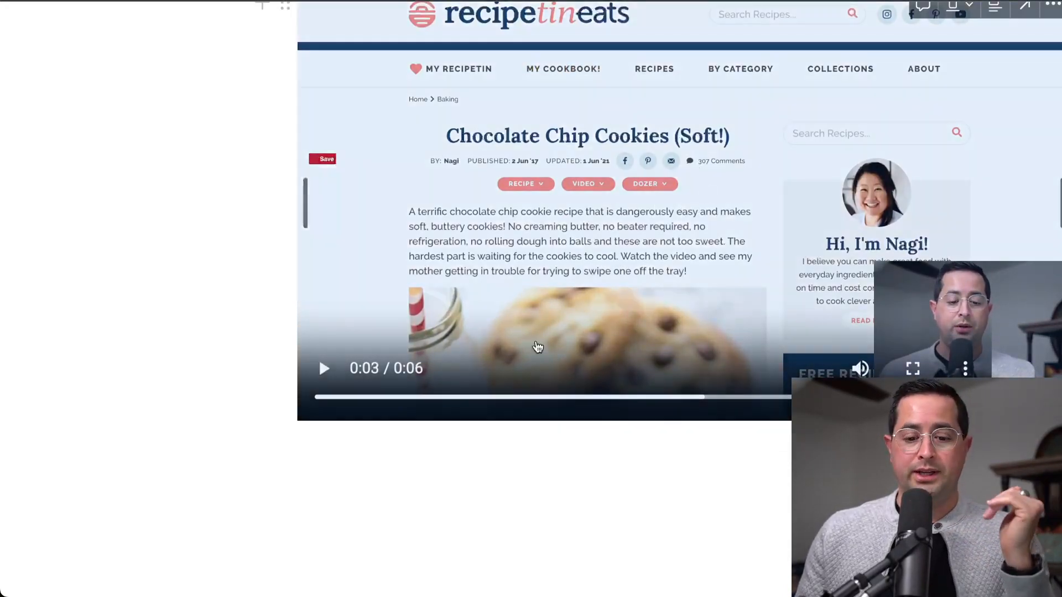
# - Leave two blank lines below the cookie video and insert a second video block using the slash command
pyautogui.scroll(-2, 500, 370)
pyautogui.click(501, 369)
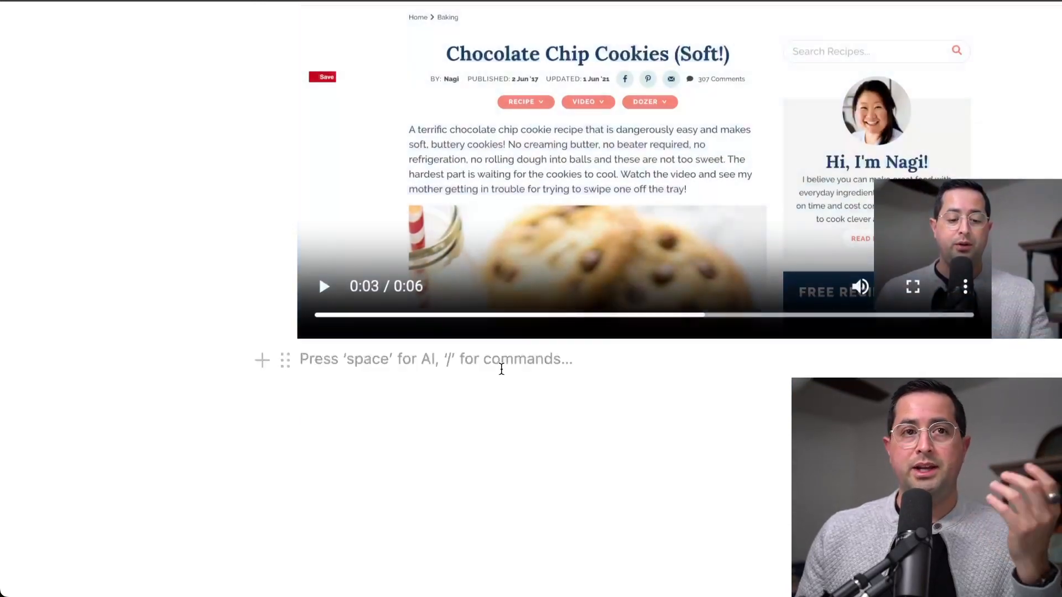
pyautogui.scroll(-1, 502, 369)
pyautogui.press('Return')
pyautogui.press('Return')
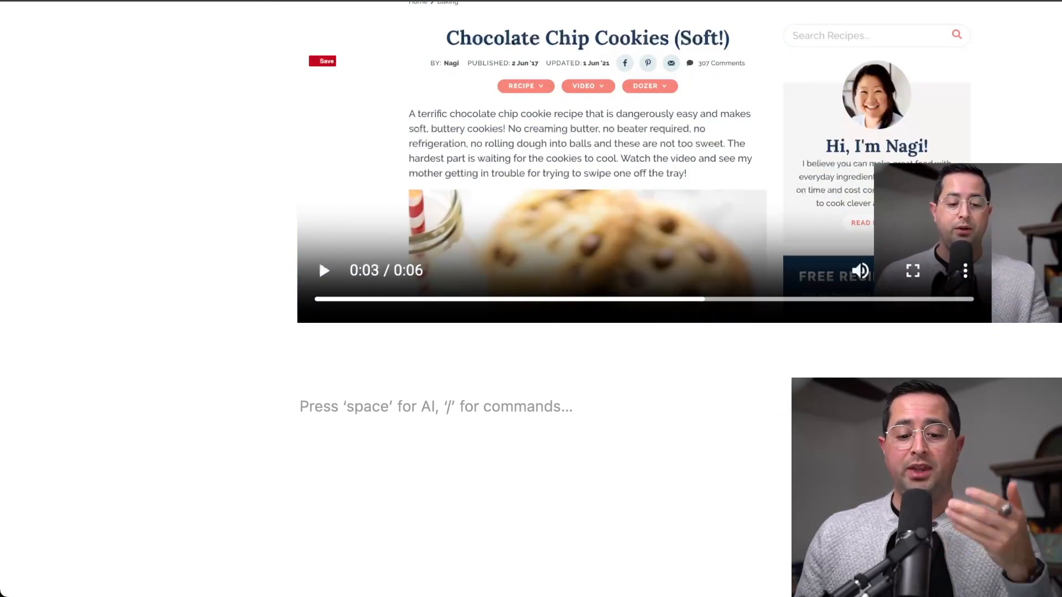
pyautogui.scroll(-2, 393, 398)
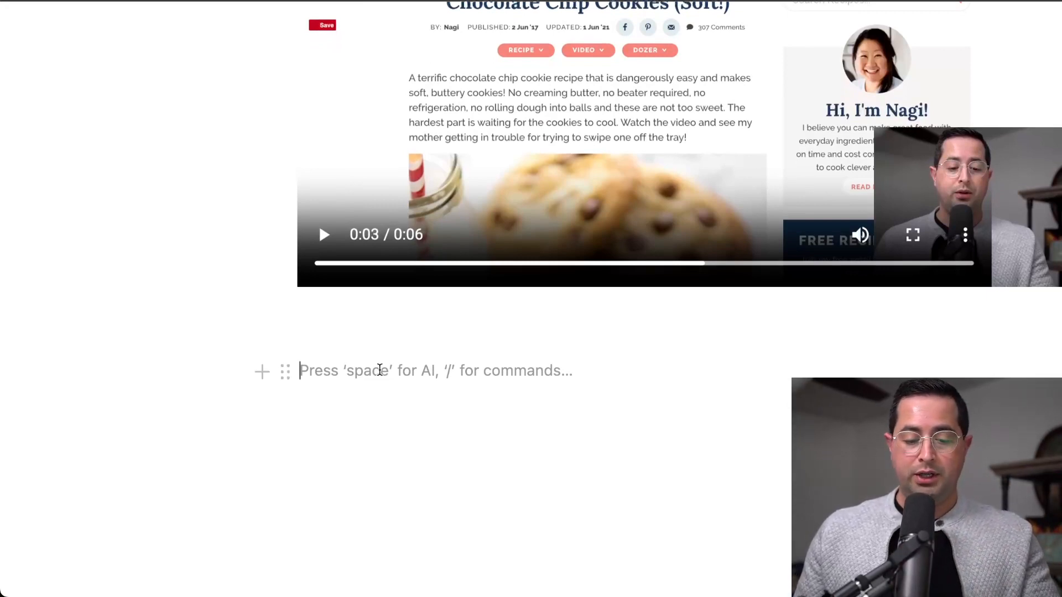
pyautogui.write('/')
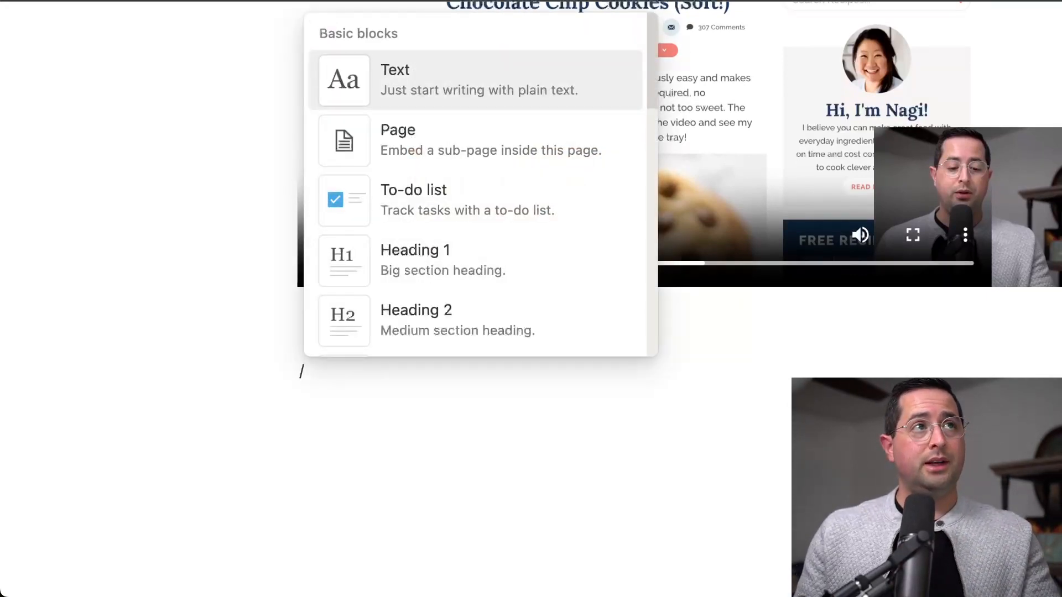
pyautogui.write('V')
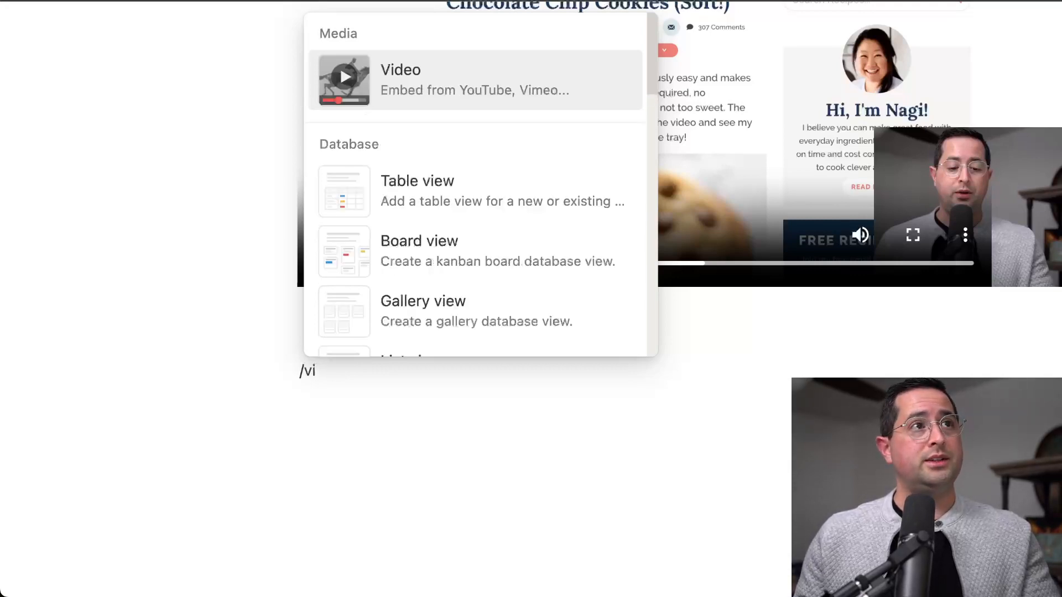
pyautogui.moveTo(406, 91)
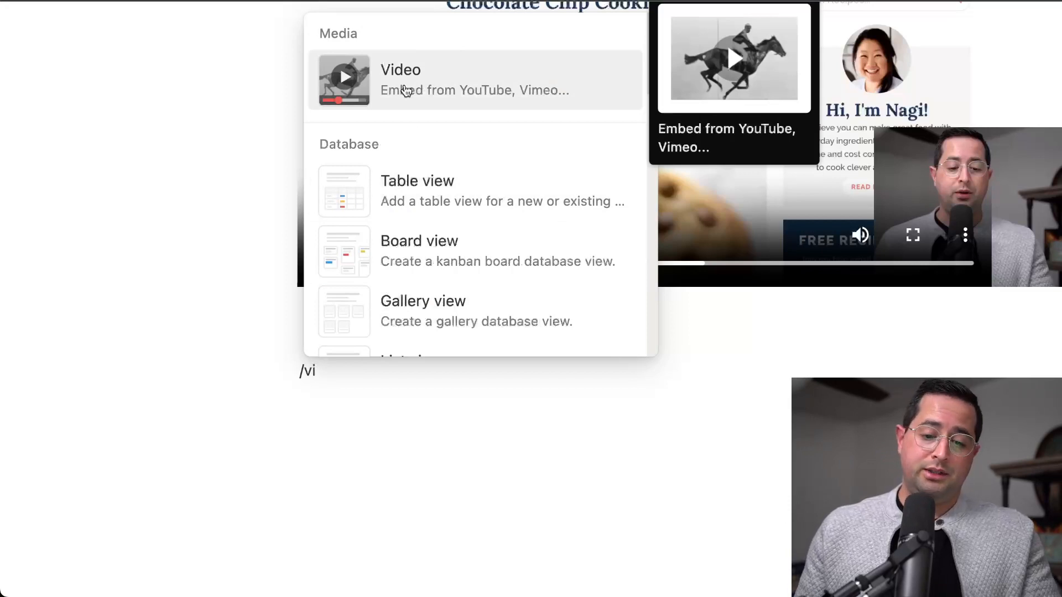
pyautogui.click(406, 91)
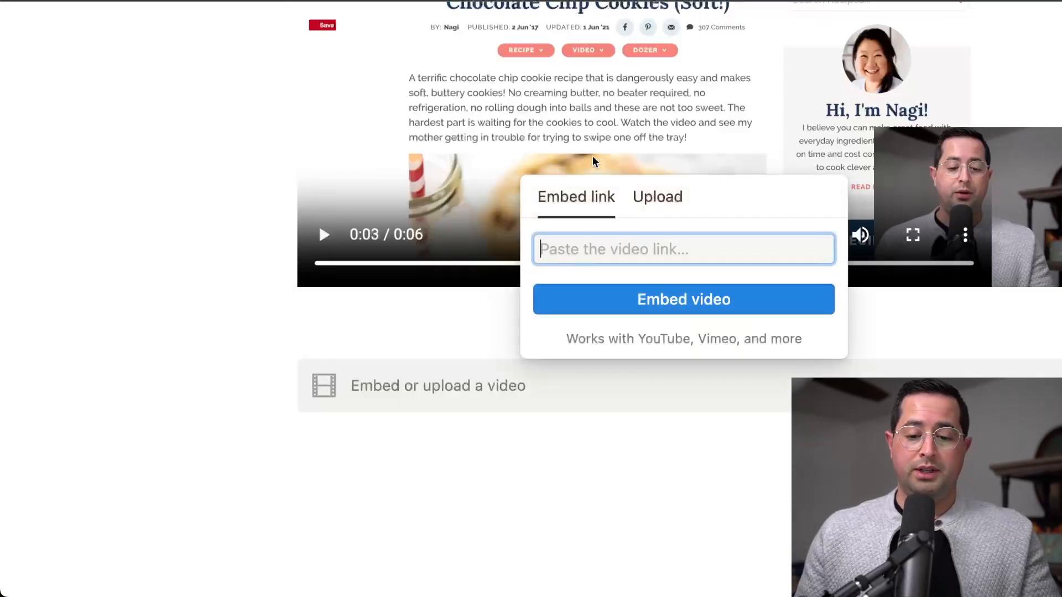
# - Upload Cookie Video.mp4 from the computer into the second video block
pyautogui.click(656, 197)
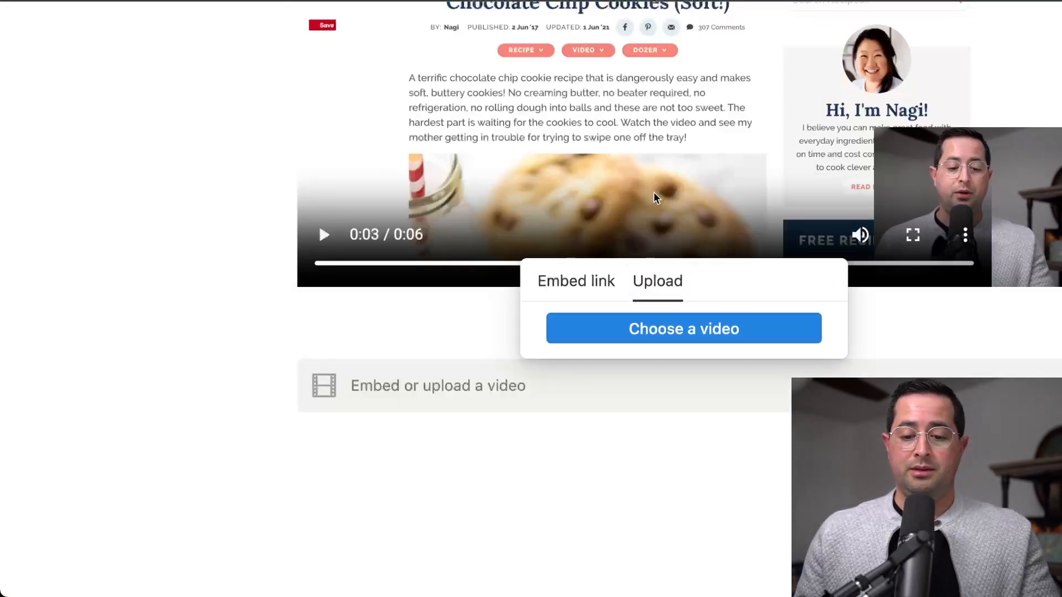
pyautogui.click(682, 330)
pyautogui.doubleClick(476, 238)
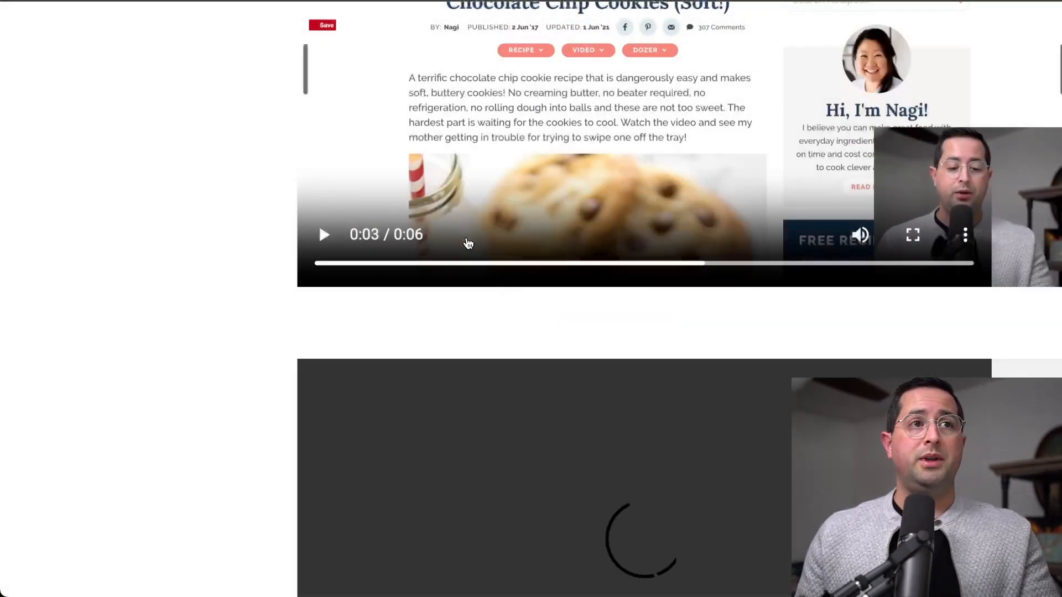
pyautogui.scroll(-3, 468, 243)
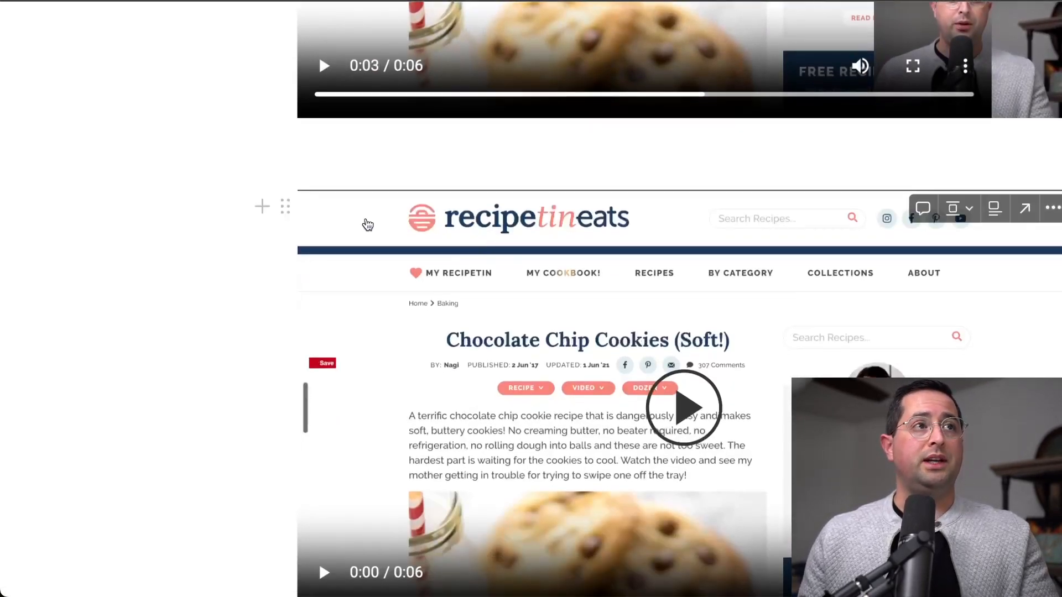
pyautogui.scroll(2, 371, 221)
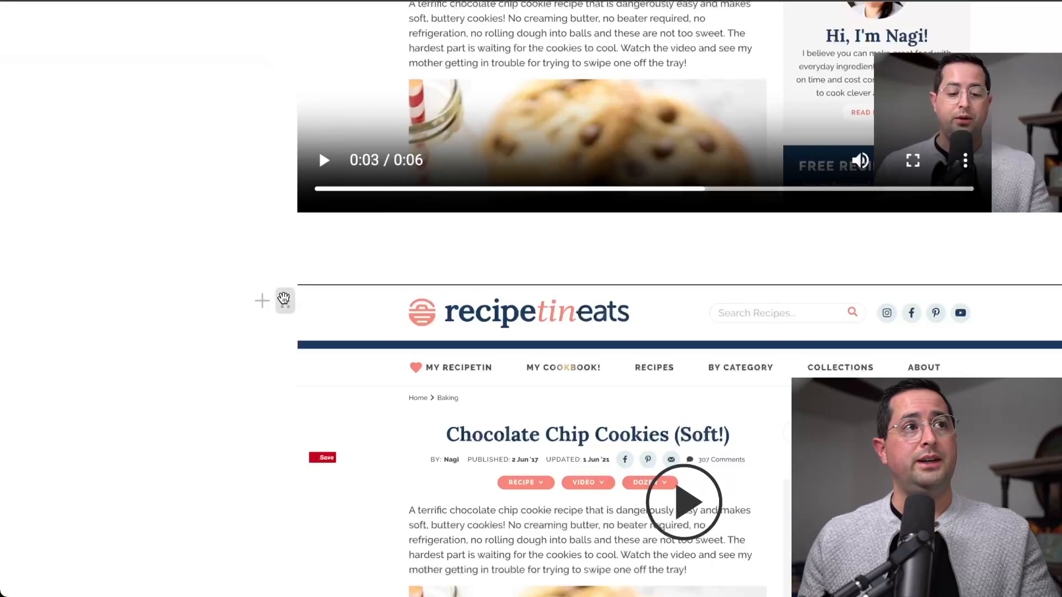
# - Delete the second cookie video block and start an empty line below the remaining video
pyautogui.click(283, 299)
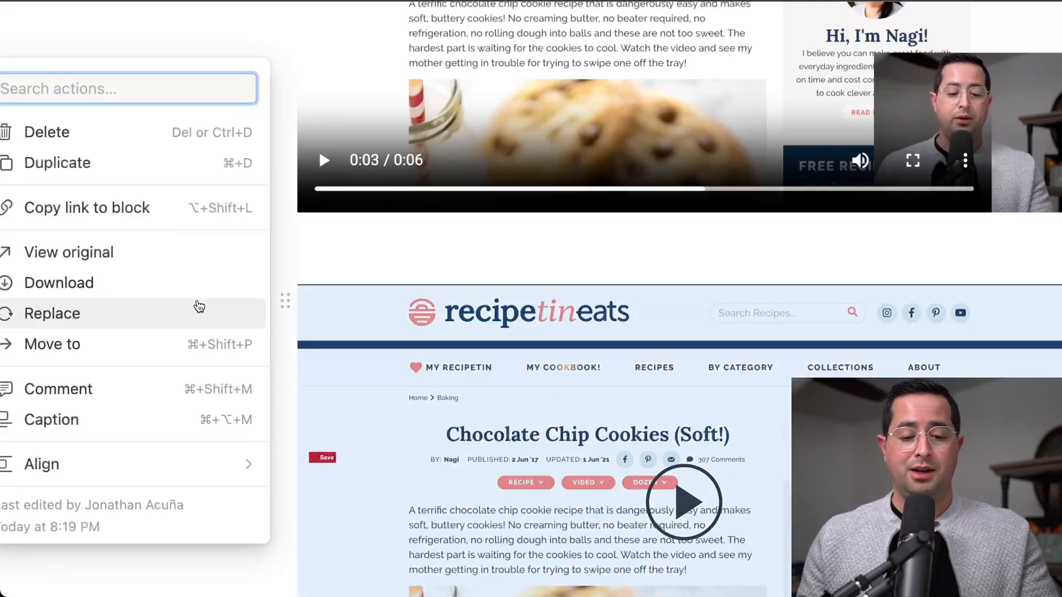
pyautogui.click(165, 145)
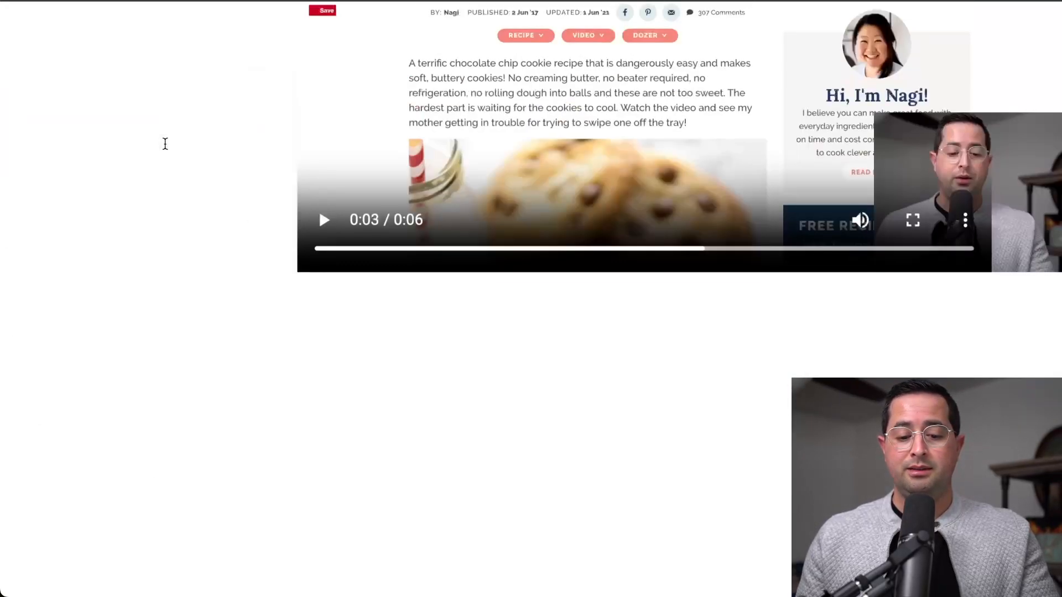
pyautogui.click(436, 347)
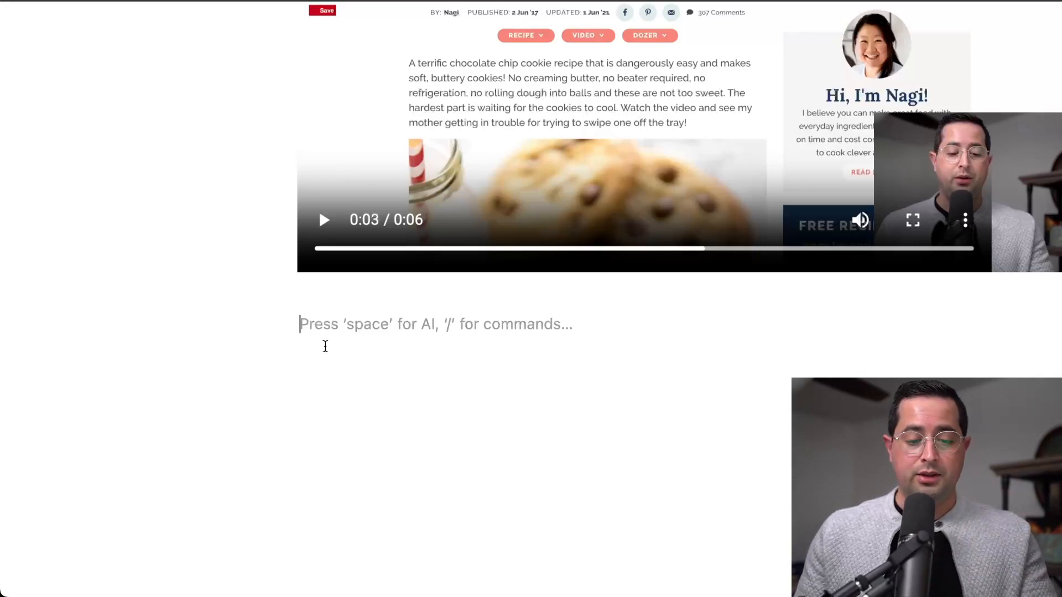
# - Insert a File block below the cookie video and upload Cookie Recipe PDF.pdf from the Downloads folder
pyautogui.click(260, 324)
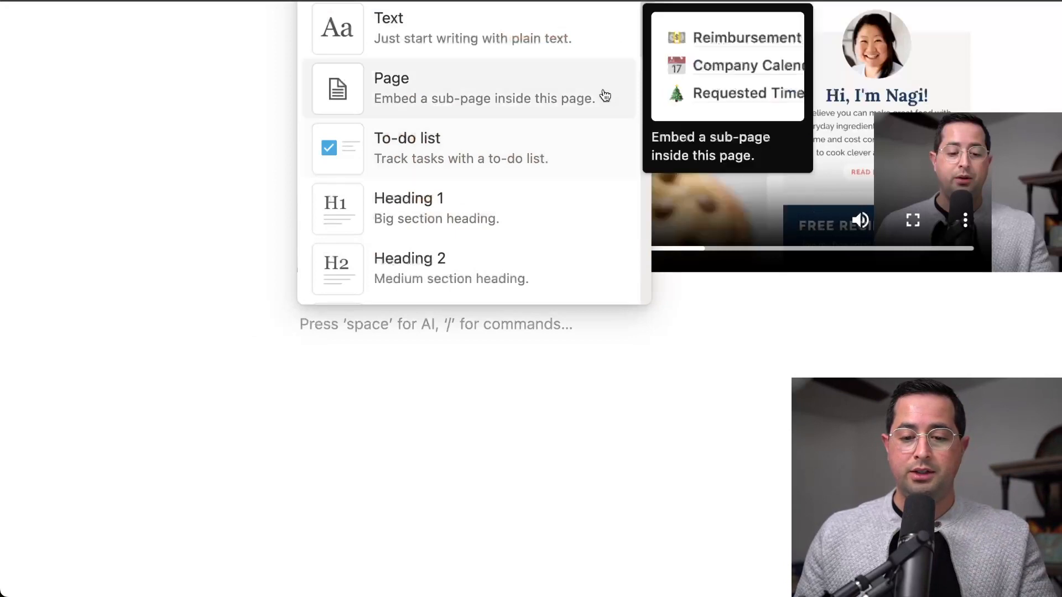
pyautogui.scroll(-5, 638, 114)
pyautogui.scroll(-10, 638, 115)
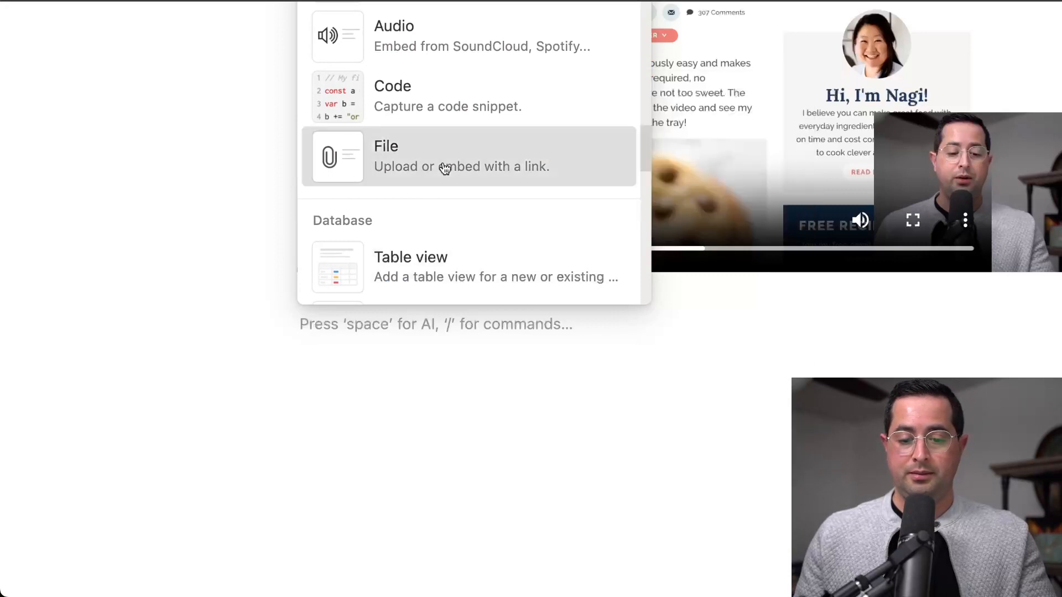
pyautogui.click(446, 168)
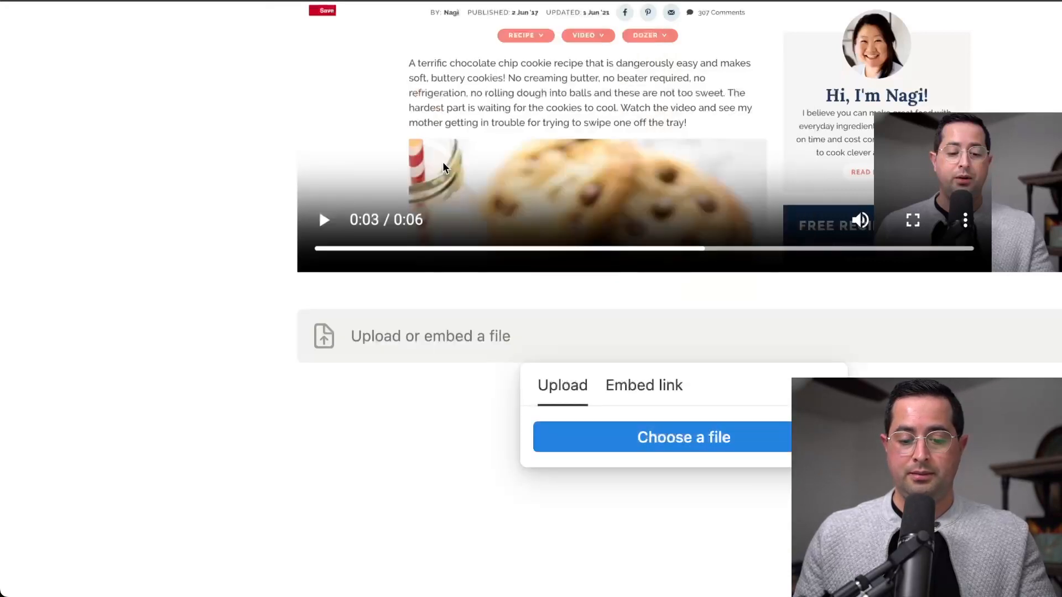
pyautogui.click(623, 440)
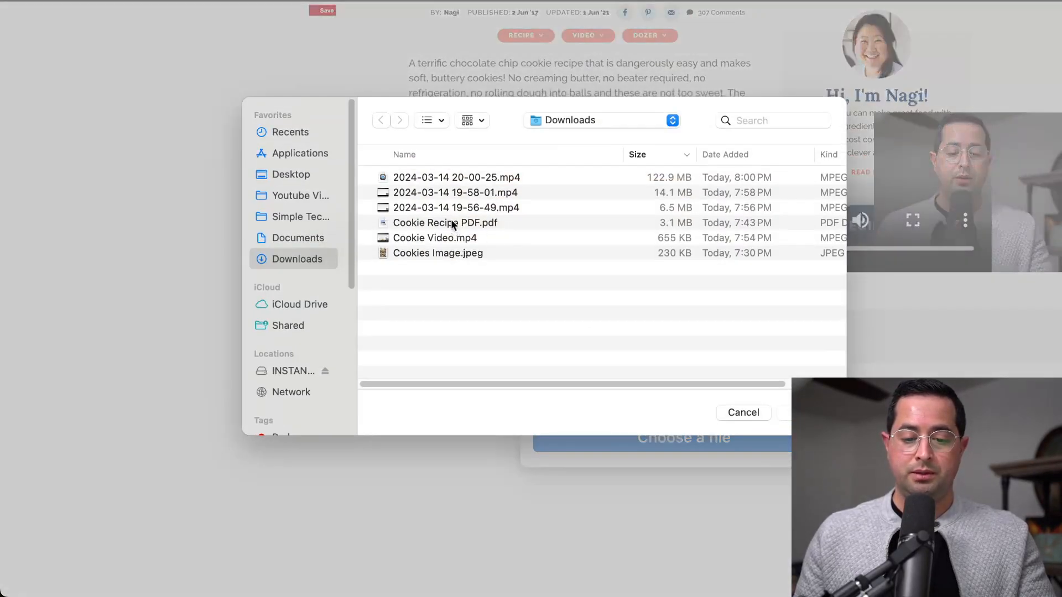
pyautogui.click(474, 223)
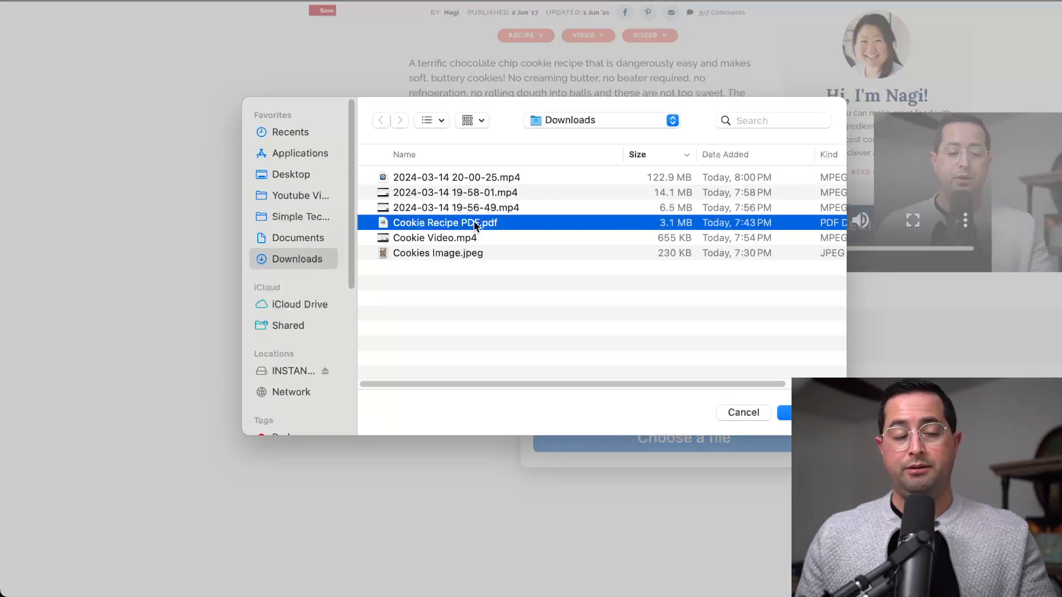
pyautogui.doubleClick(474, 223)
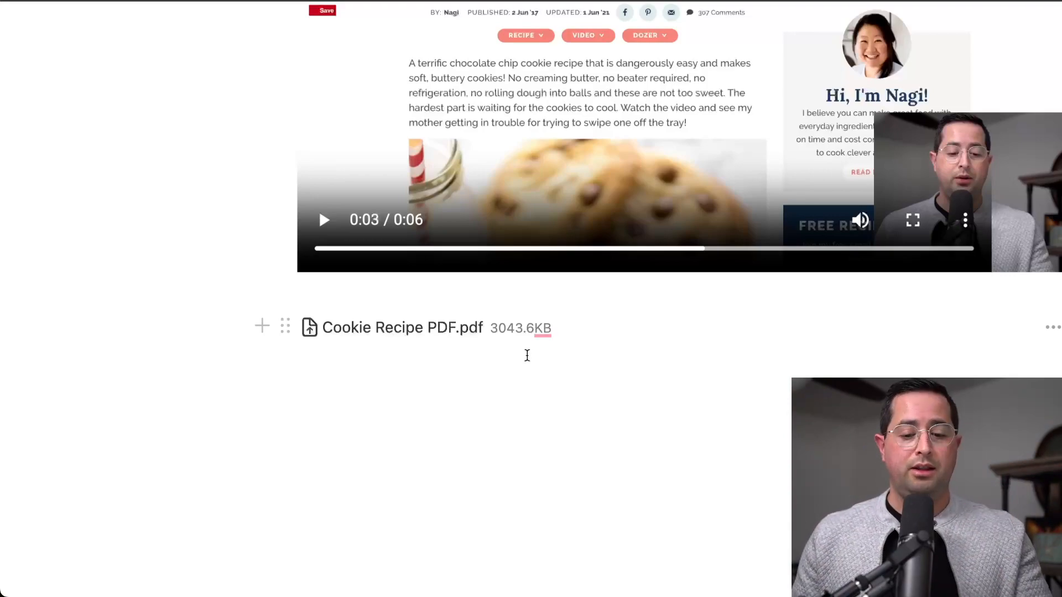
# - Open the attached Cookie Recipe PDF.pdf, look through its contents and return to the recipe page
pyautogui.scroll(1, 476, 346)
pyautogui.scroll(-15, 476, 346)
pyautogui.scroll(4, 478, 347)
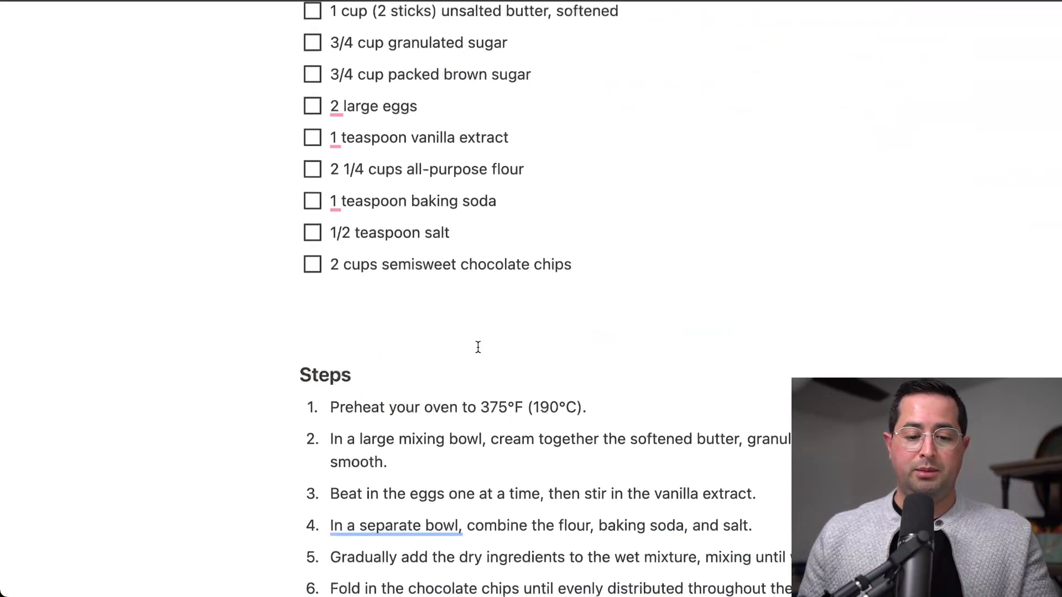
pyautogui.scroll(-20, 401, 291)
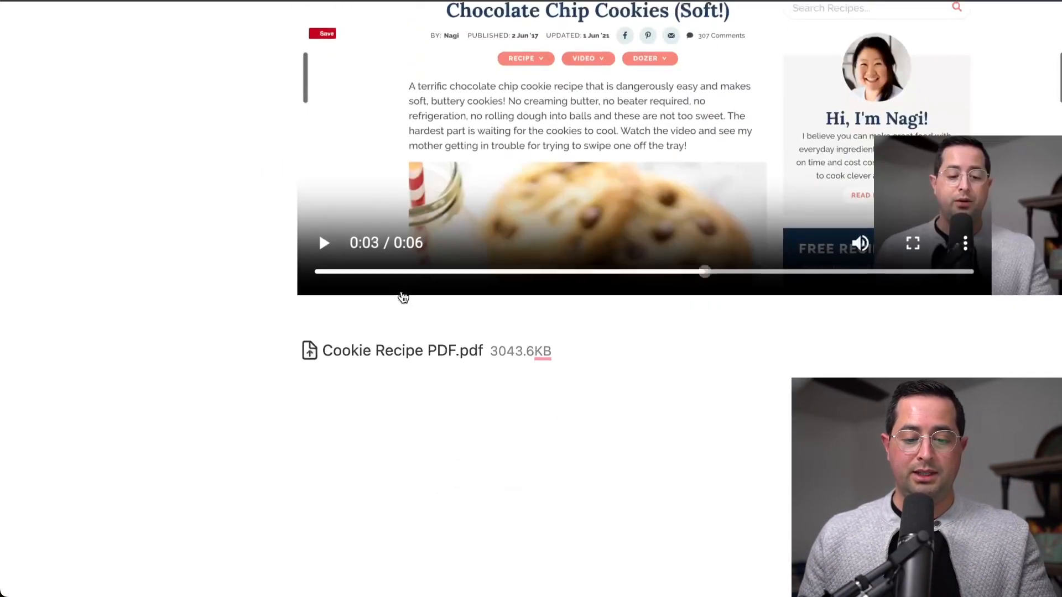
pyautogui.scroll(-1, 403, 298)
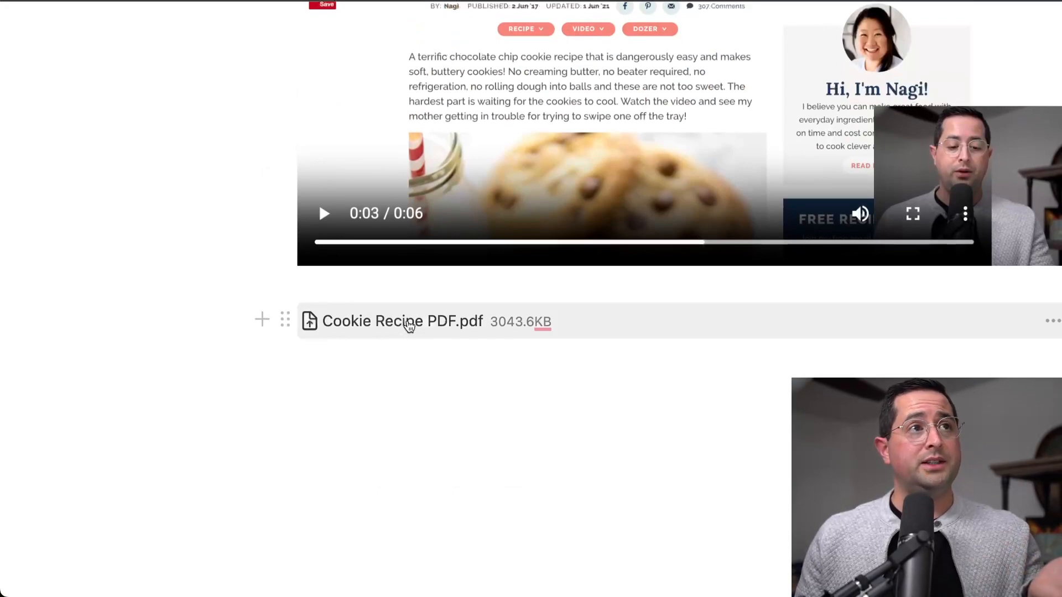
pyautogui.click(408, 325)
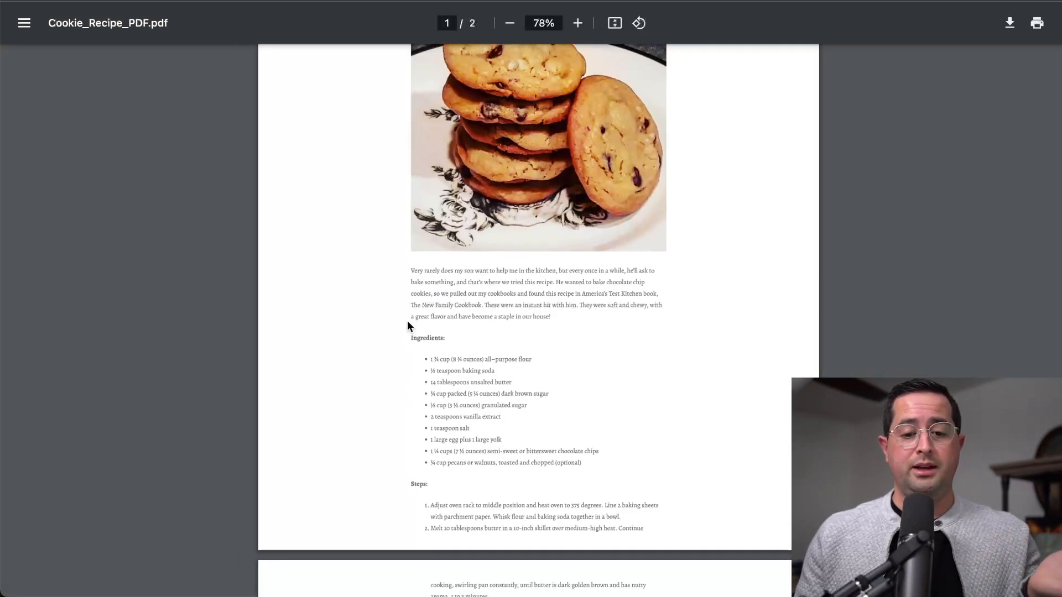
pyautogui.scroll(-5, 407, 321)
pyautogui.scroll(8, 407, 320)
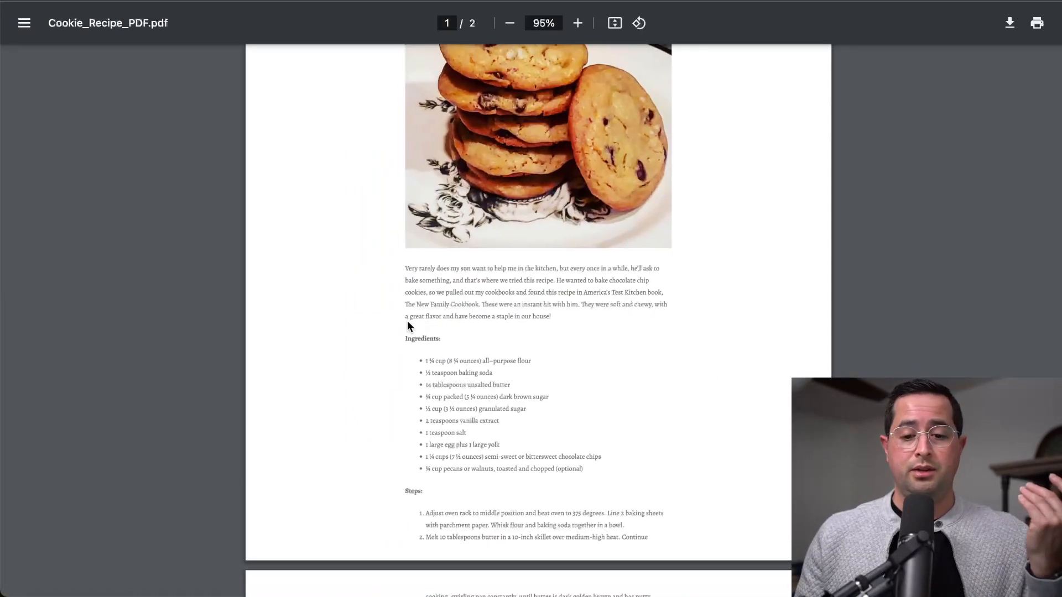
pyautogui.press('Escape')
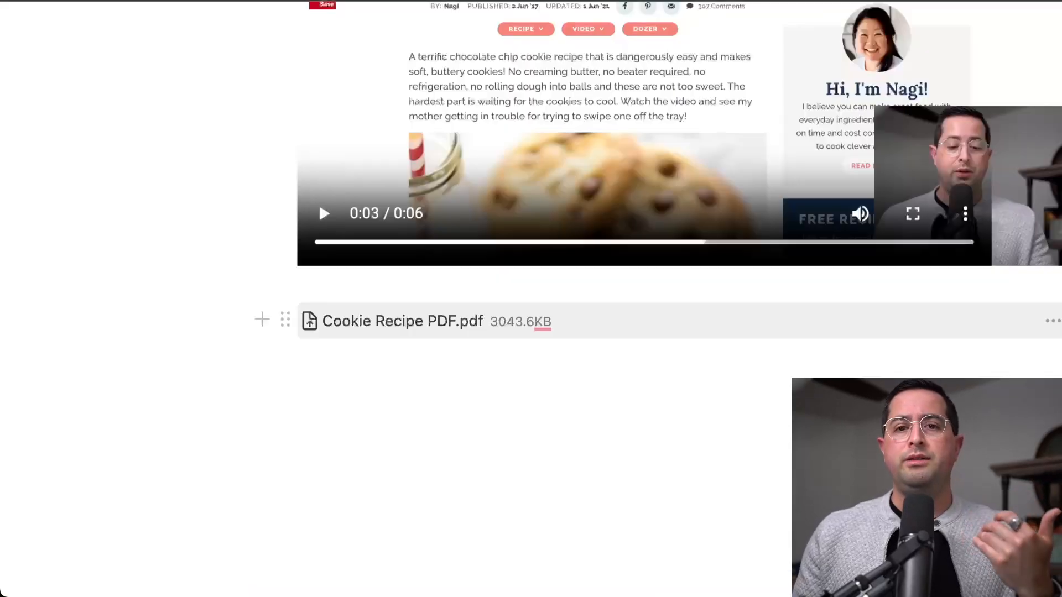
# - Leave a blank line below the attached file and insert a PDF embed block using the slash command
pyautogui.click(322, 385)
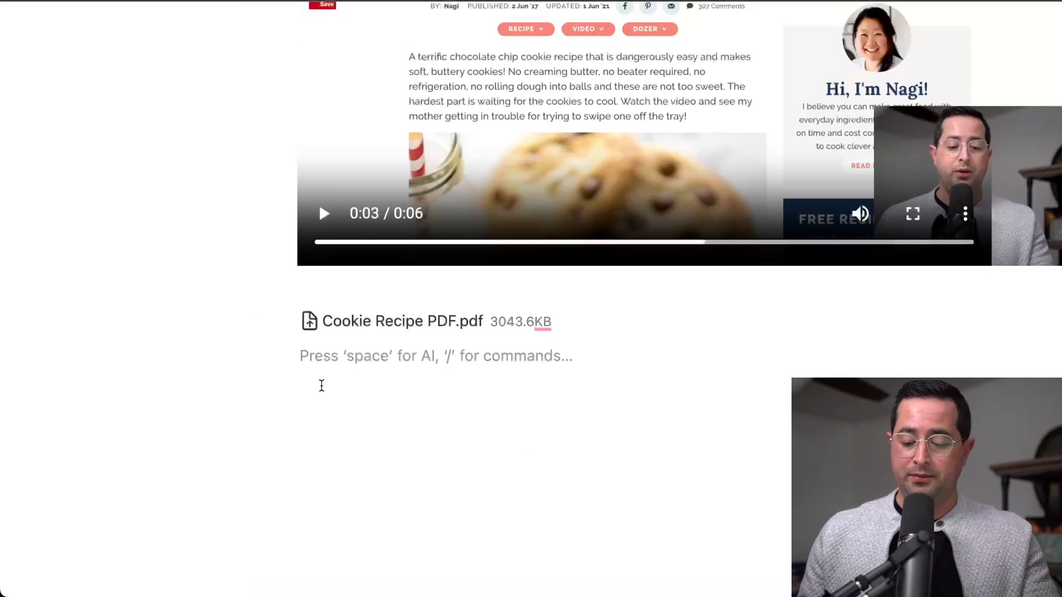
pyautogui.press('Return')
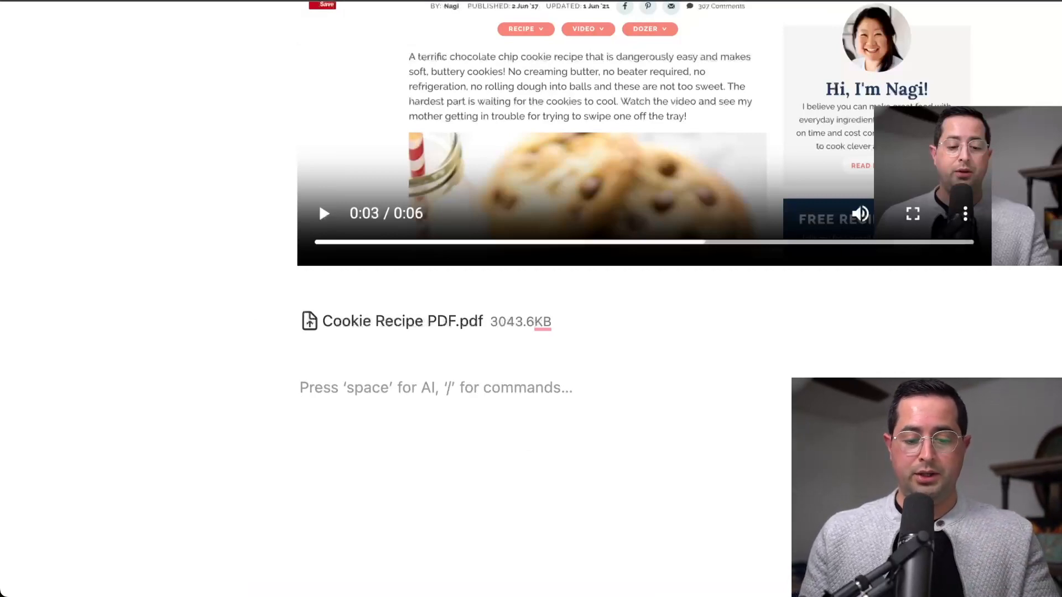
pyautogui.write('/')
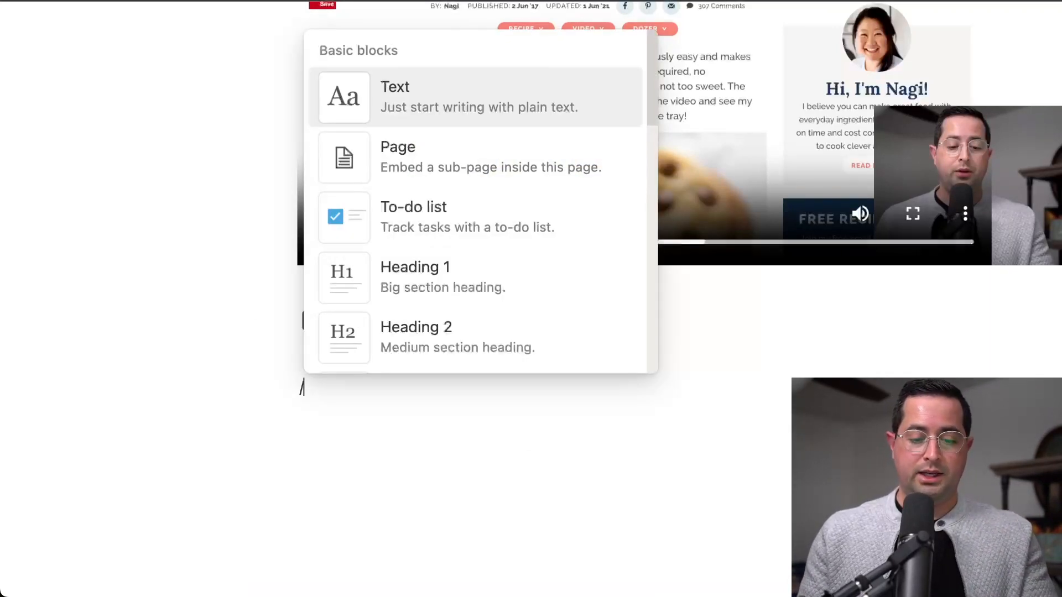
pyautogui.write('pdf')
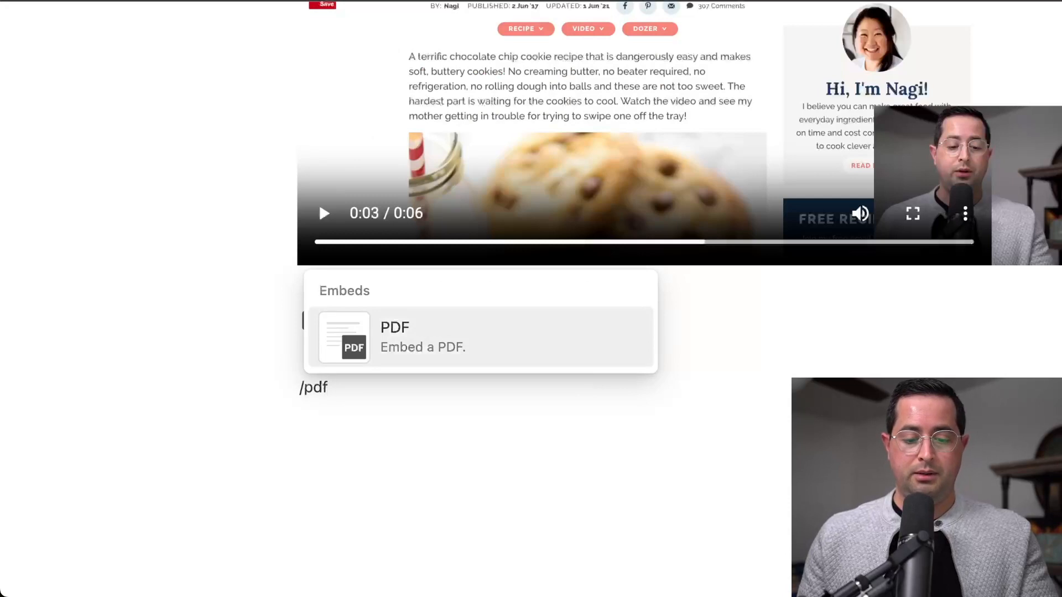
pyautogui.click(434, 337)
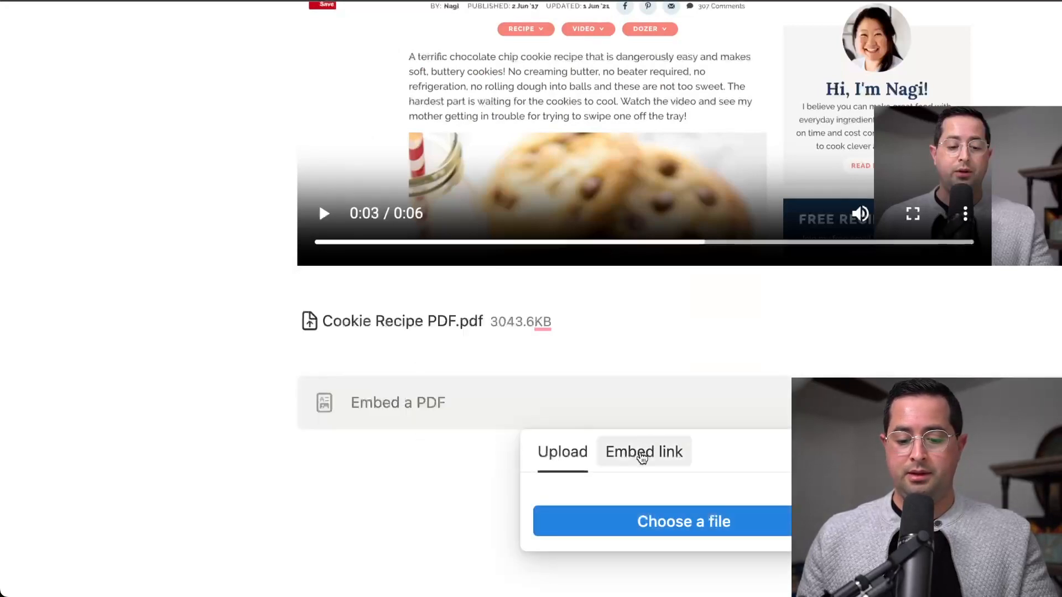
# - Upload Cookie Recipe PDF.pdf from the Downloads folder into the PDF embed block
pyautogui.click(619, 450)
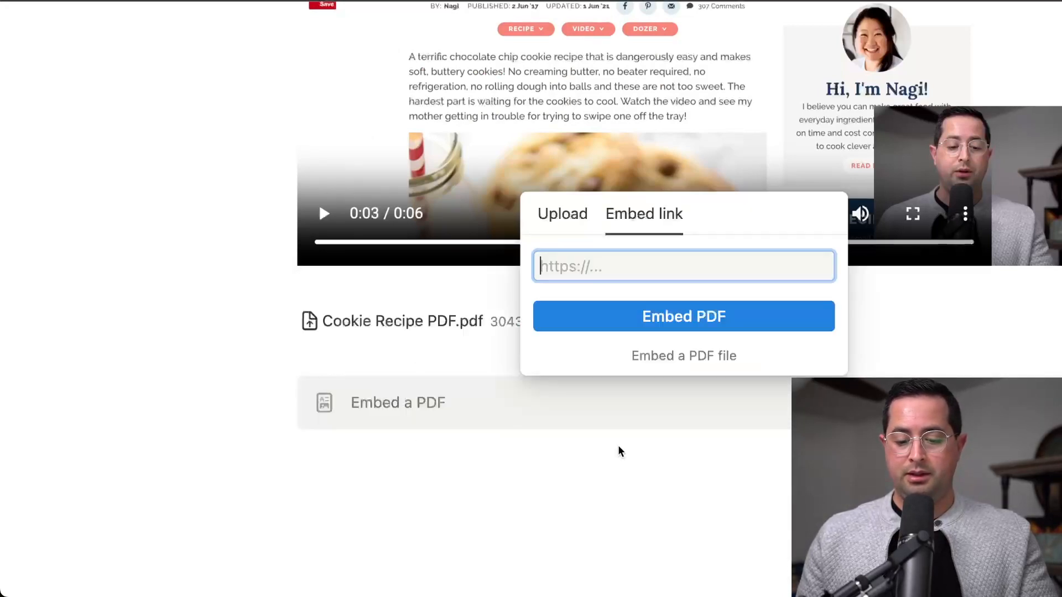
pyautogui.click(572, 206)
pyautogui.click(633, 349)
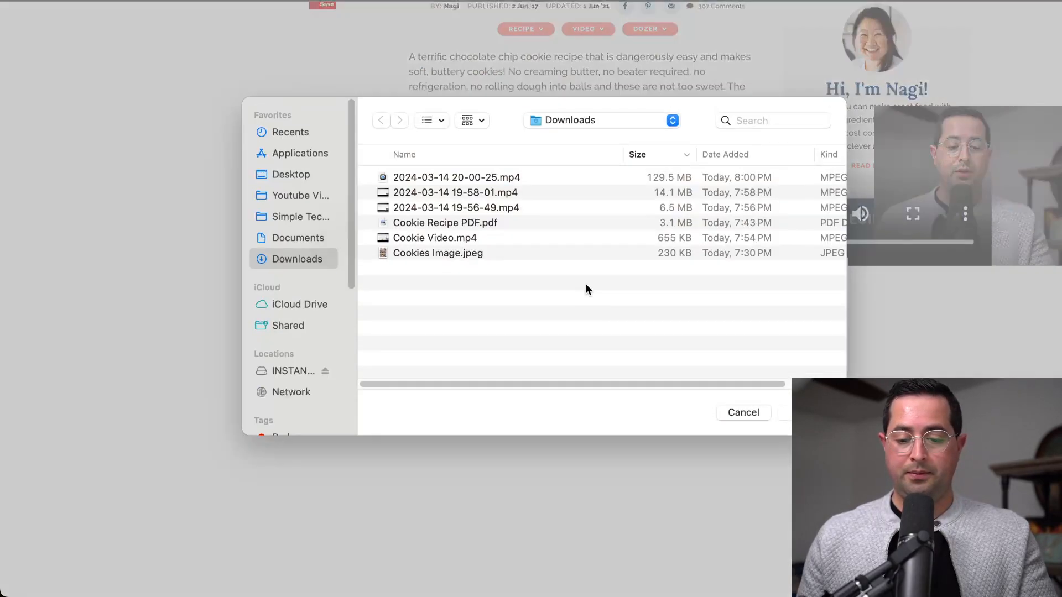
pyautogui.doubleClick(499, 222)
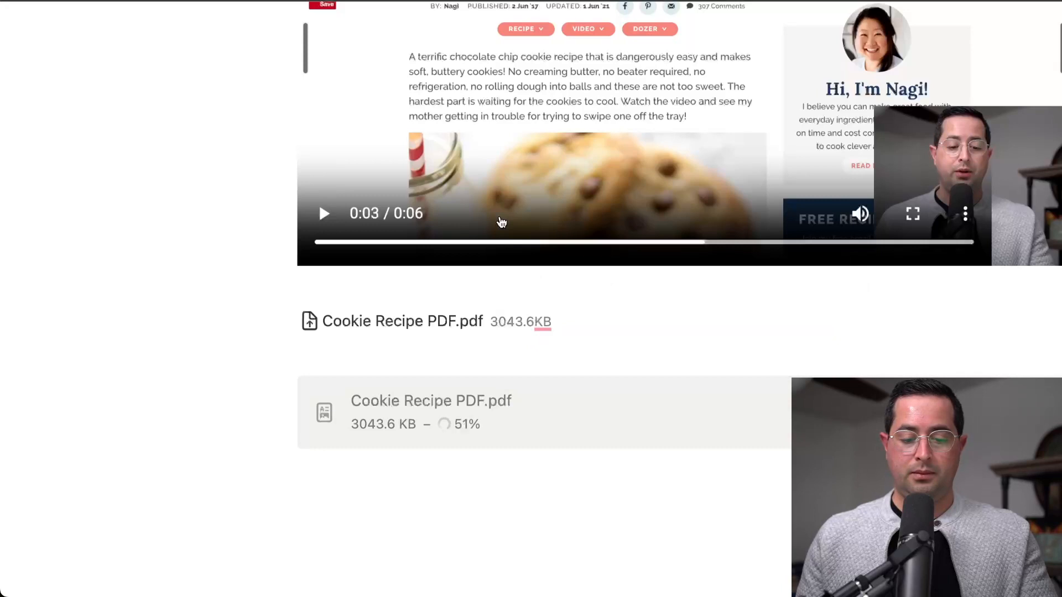
# - Examine the embedded PDF preview's contents and compare it with the file attachment above
pyautogui.scroll(-5, 508, 312)
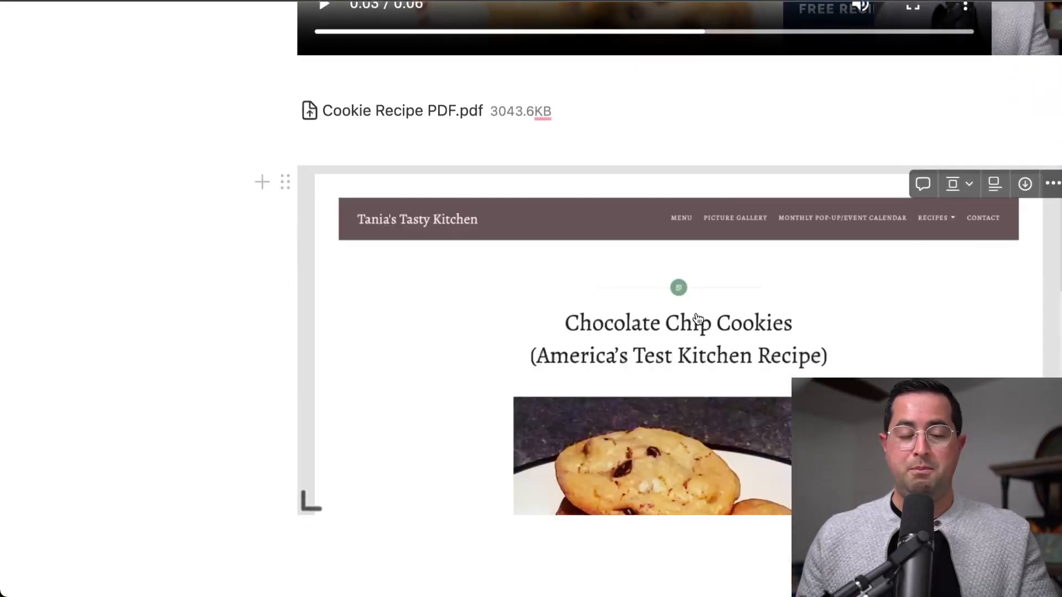
pyautogui.scroll(-2, 696, 318)
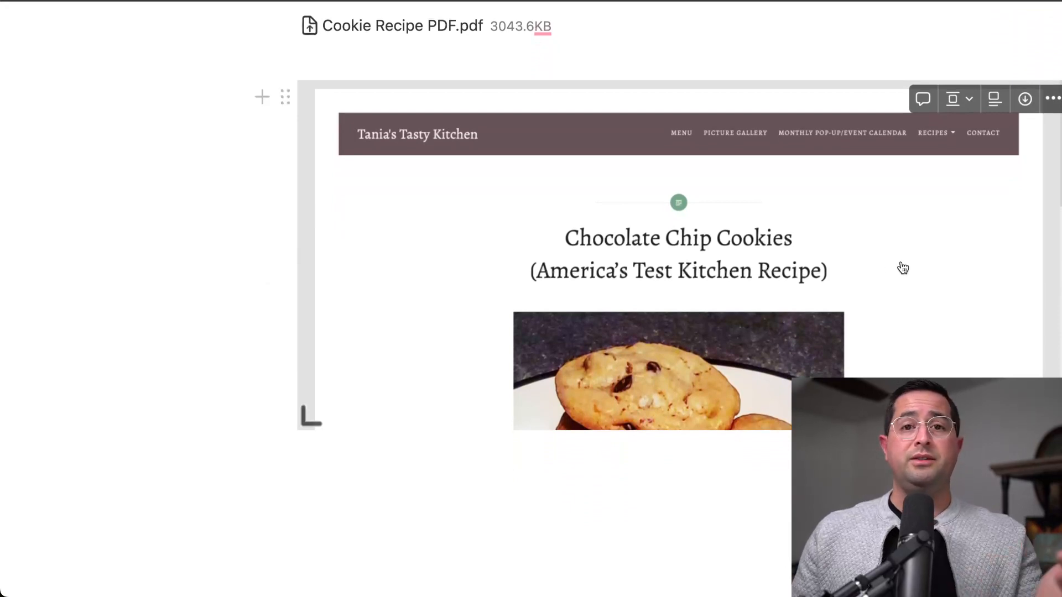
pyautogui.scroll(-3, 903, 269)
pyautogui.scroll(-10, 678, 254)
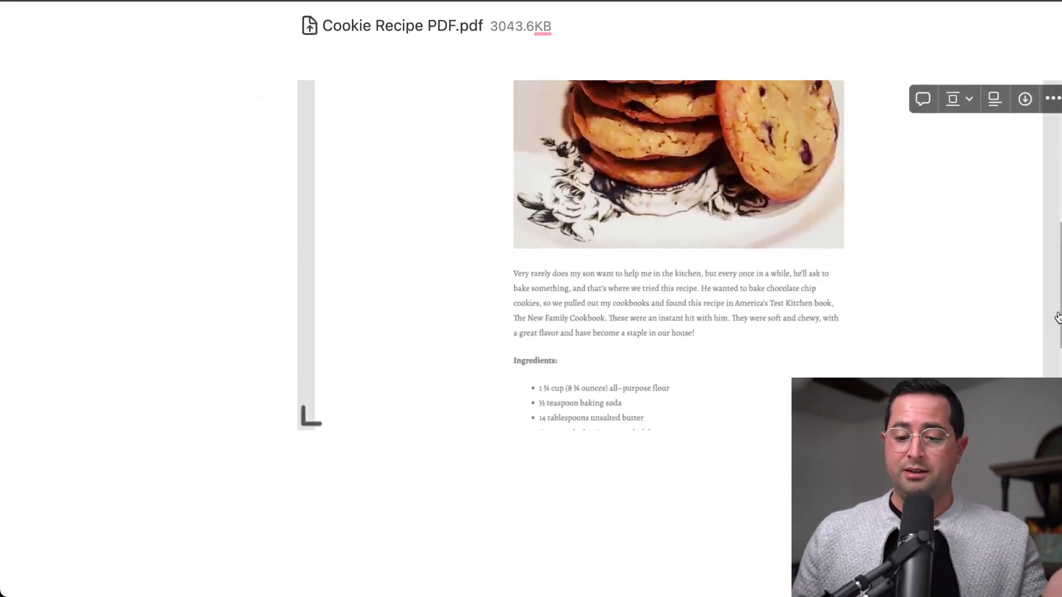
pyautogui.scroll(15, 1055, 266)
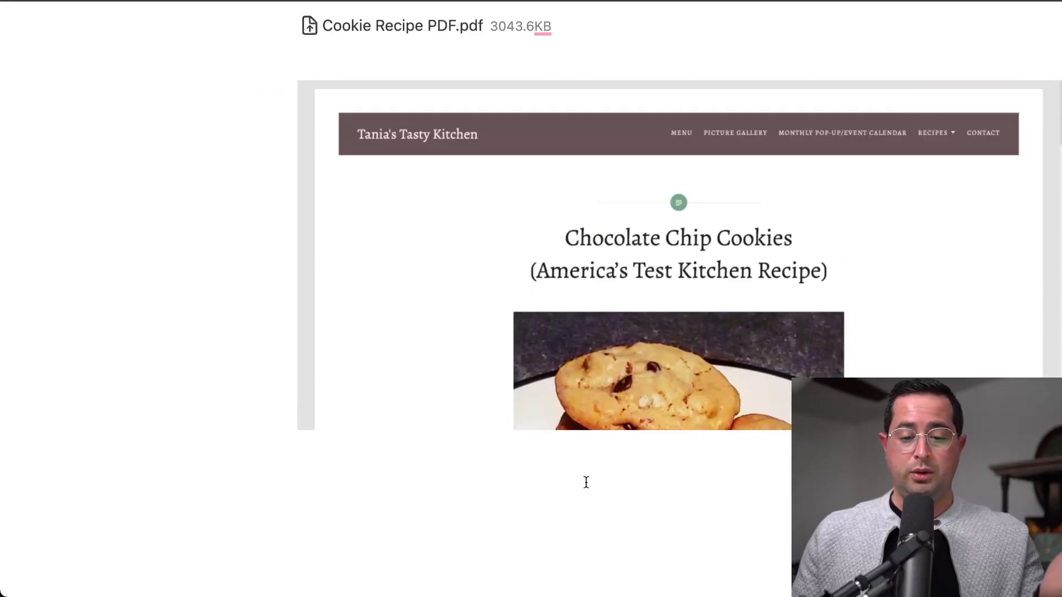
pyautogui.scroll(5, 140, 461)
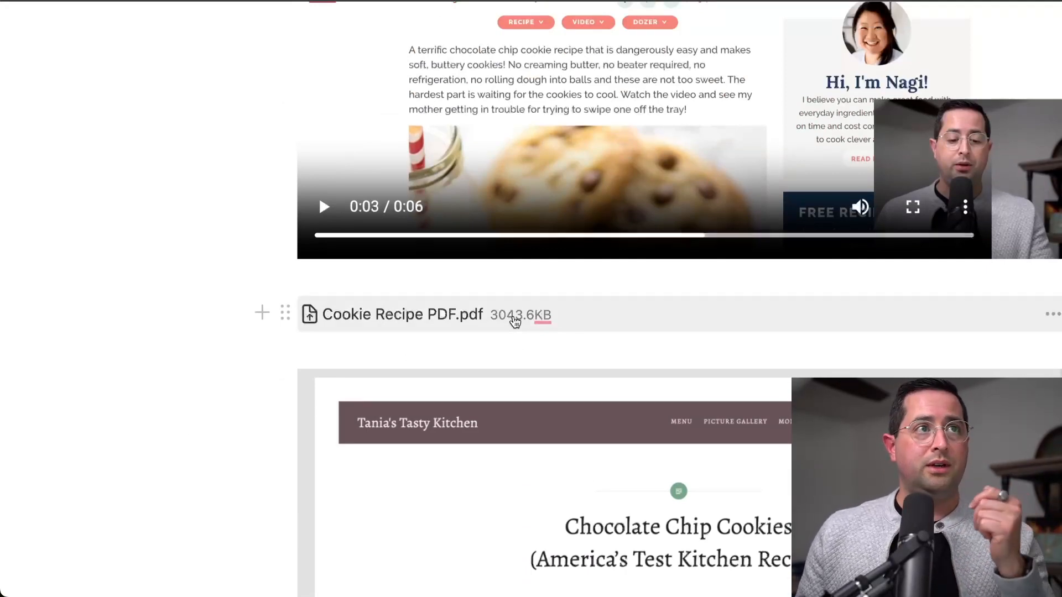
pyautogui.scroll(2, 514, 320)
pyautogui.scroll(-5, 514, 318)
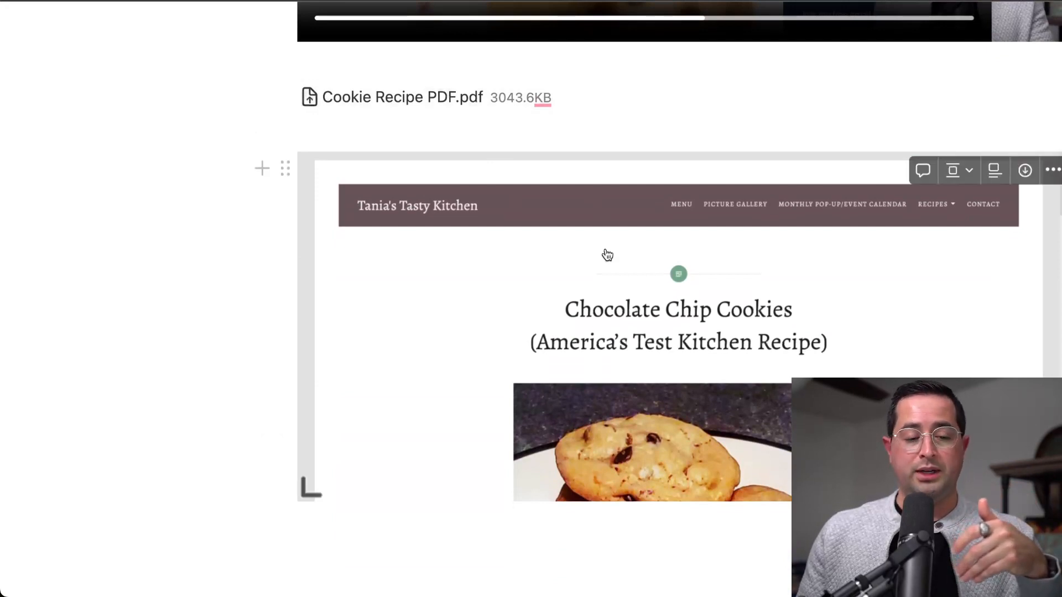
pyautogui.scroll(-3, 607, 255)
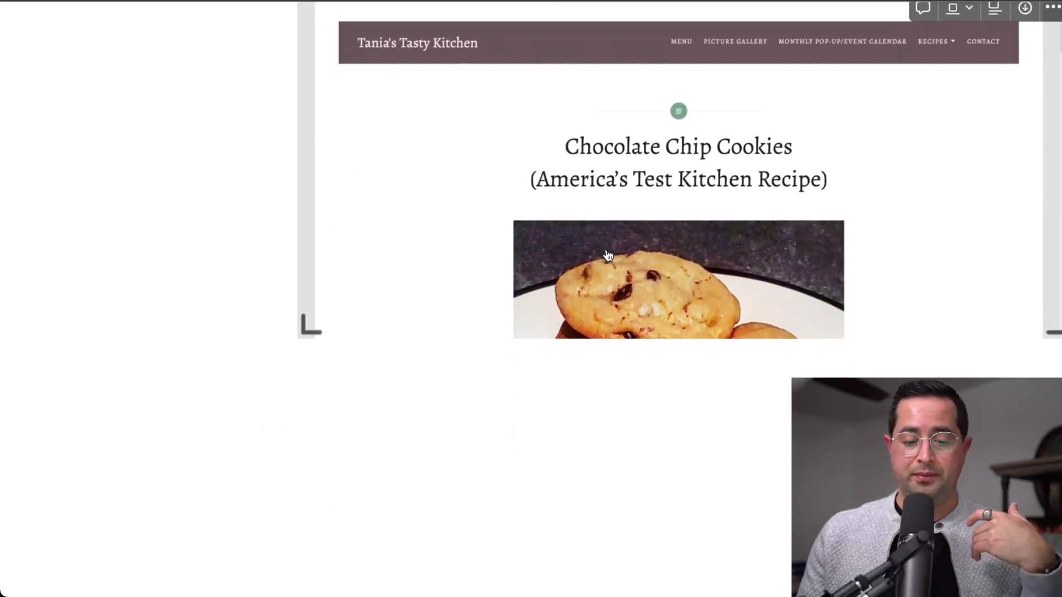
# - Review the Chocolate Chip cookies page up to its title and return to the Recipe database
pyautogui.click(486, 442)
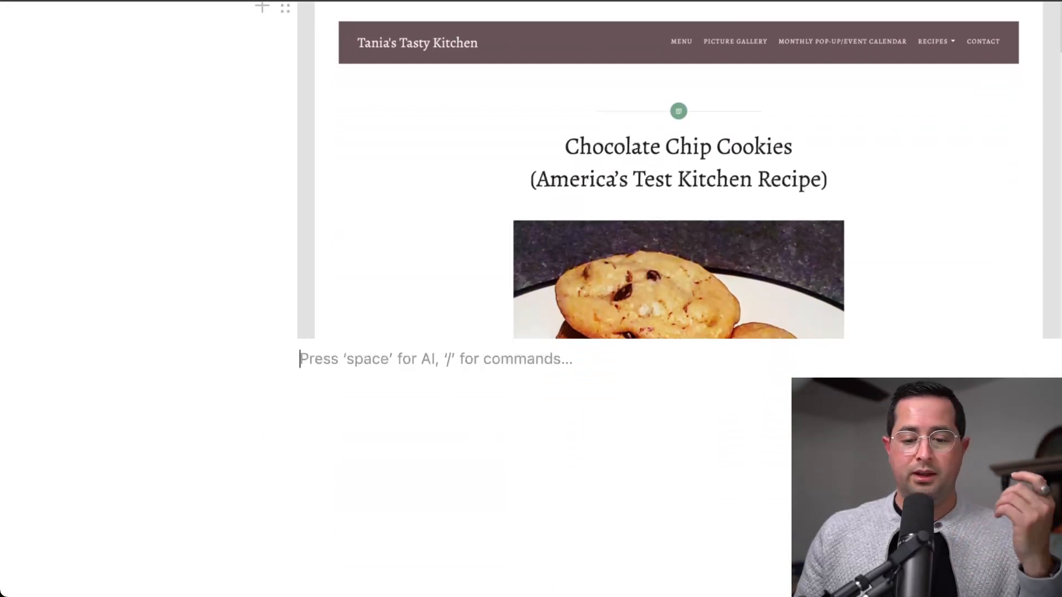
pyautogui.scroll(12, 483, 446)
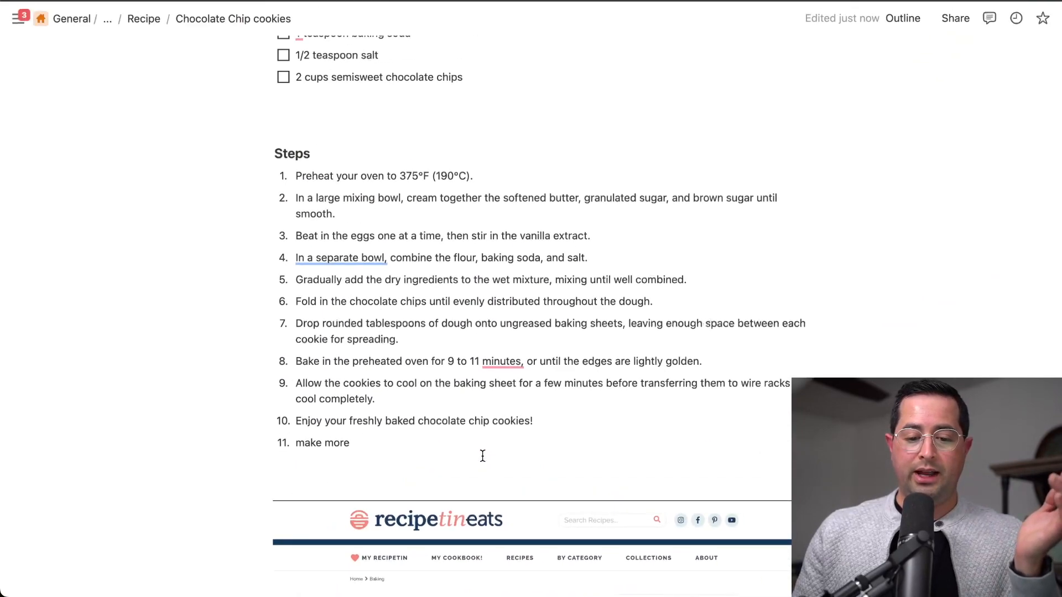
pyautogui.scroll(15, 482, 455)
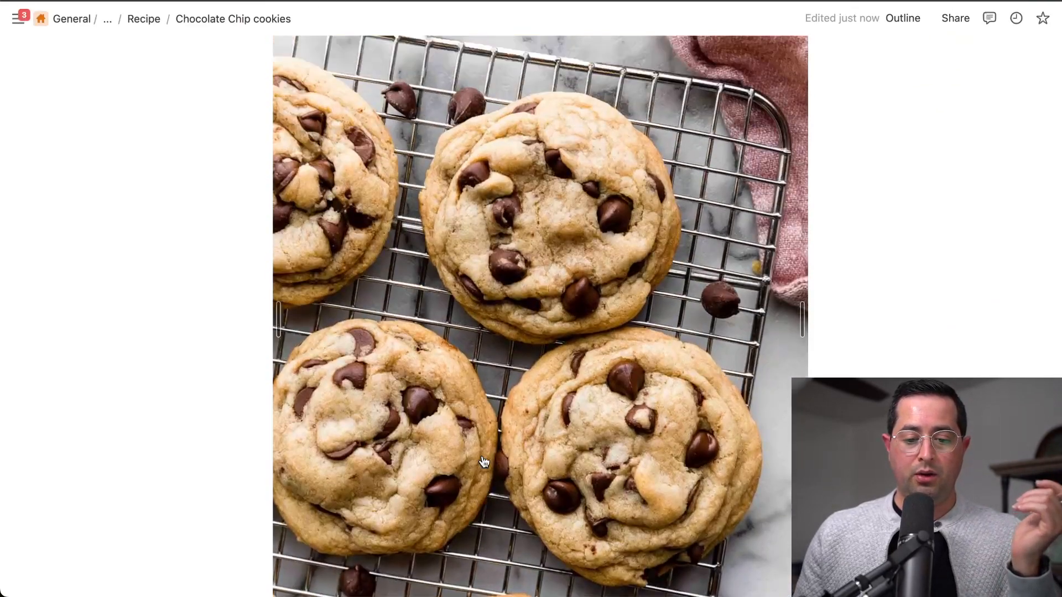
pyautogui.scroll(10, 482, 462)
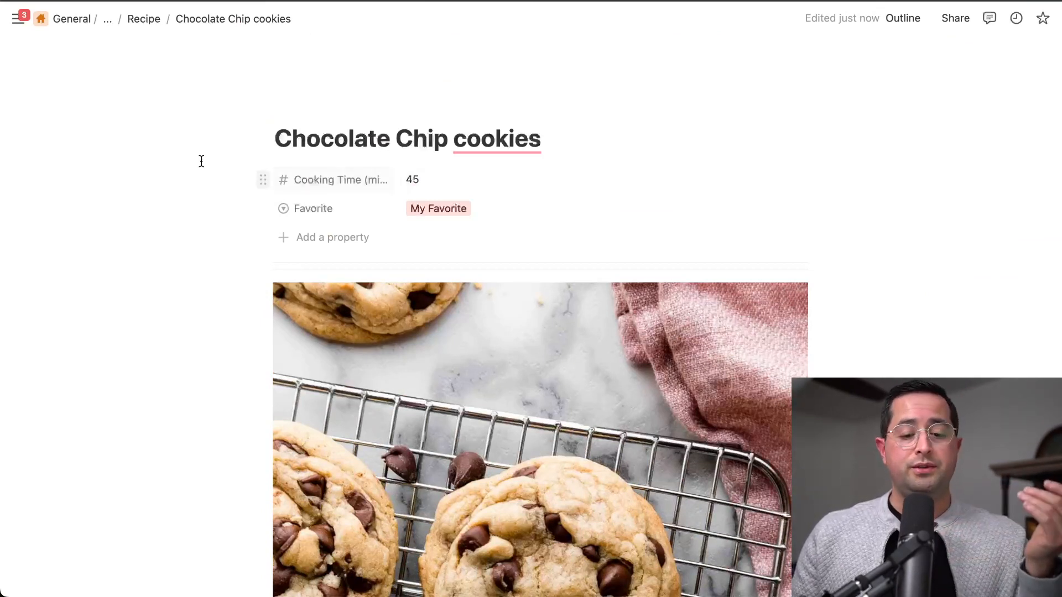
pyautogui.click(140, 22)
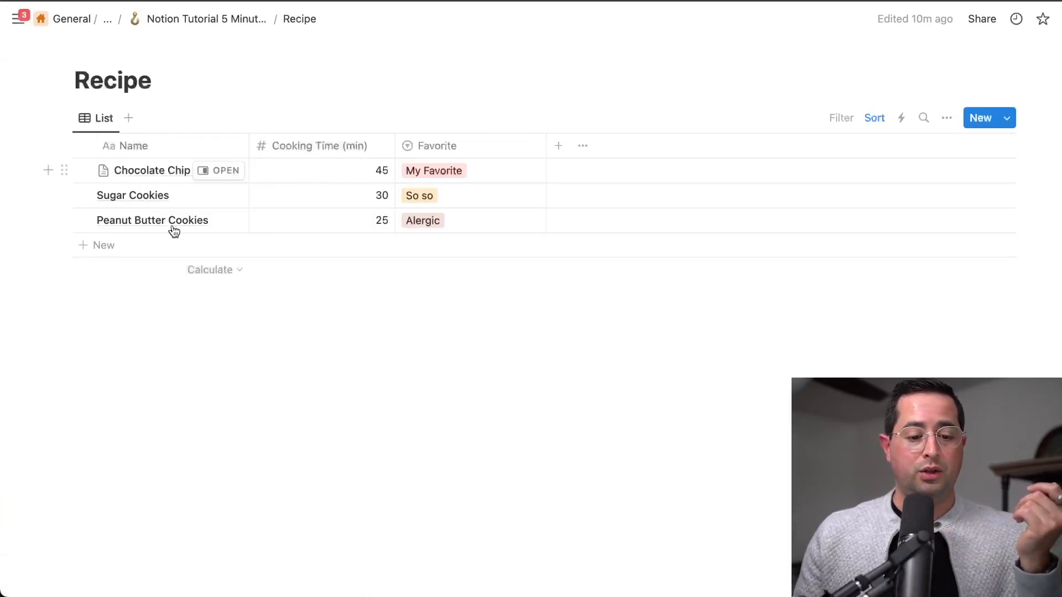
# - Open Chocolate Chip cookies in side peek and check off the butter, granulated sugar, brown sugar, vanilla extract, flour and baking soda ingredients
pyautogui.click(221, 171)
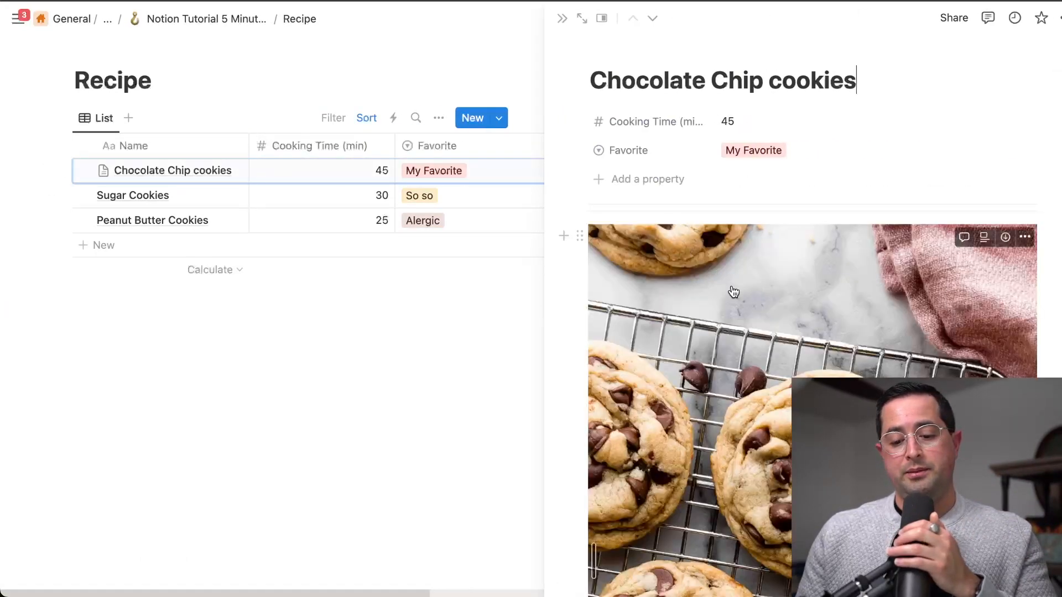
pyautogui.scroll(-5, 734, 291)
pyautogui.scroll(-10, 733, 291)
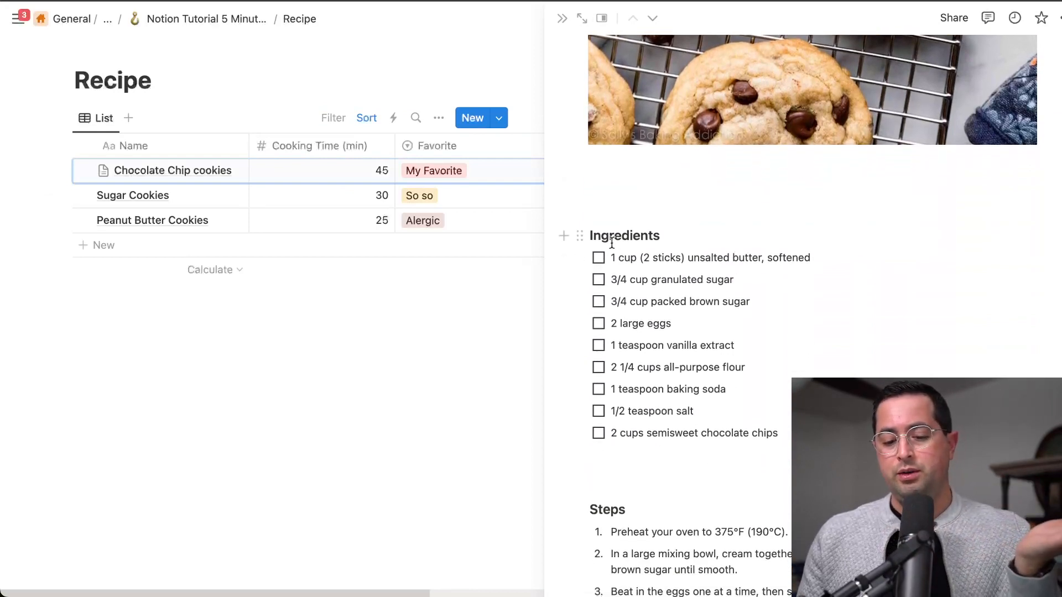
pyautogui.click(598, 257)
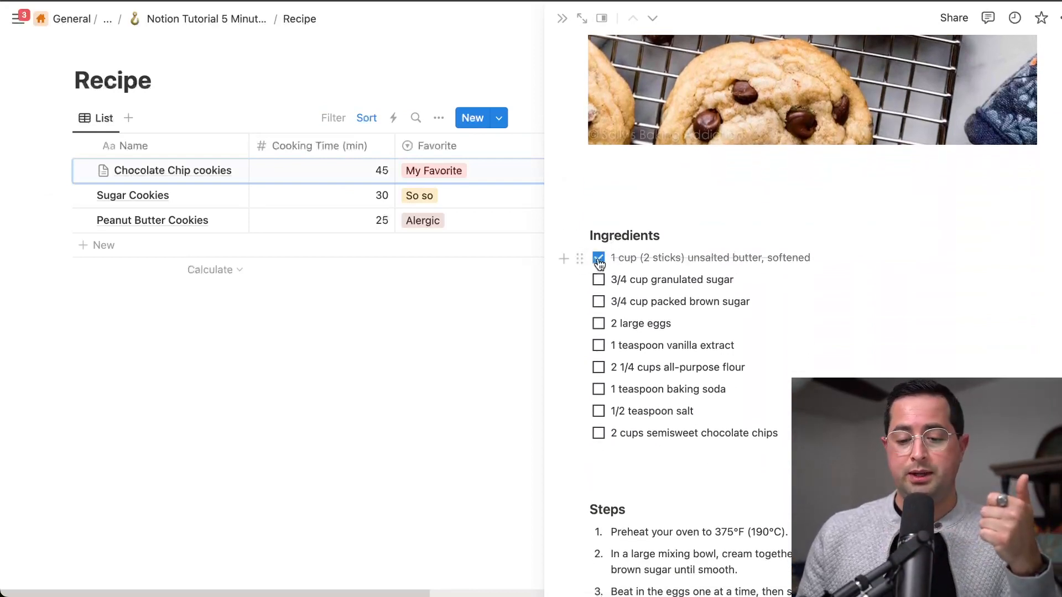
pyautogui.click(599, 279)
pyautogui.click(599, 301)
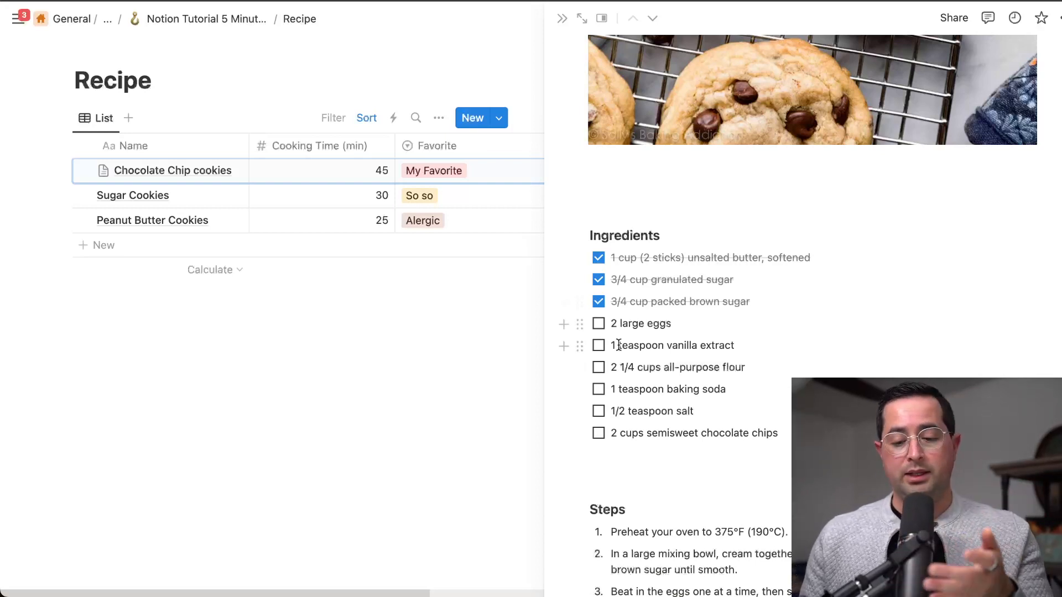
pyautogui.click(598, 345)
pyautogui.click(599, 368)
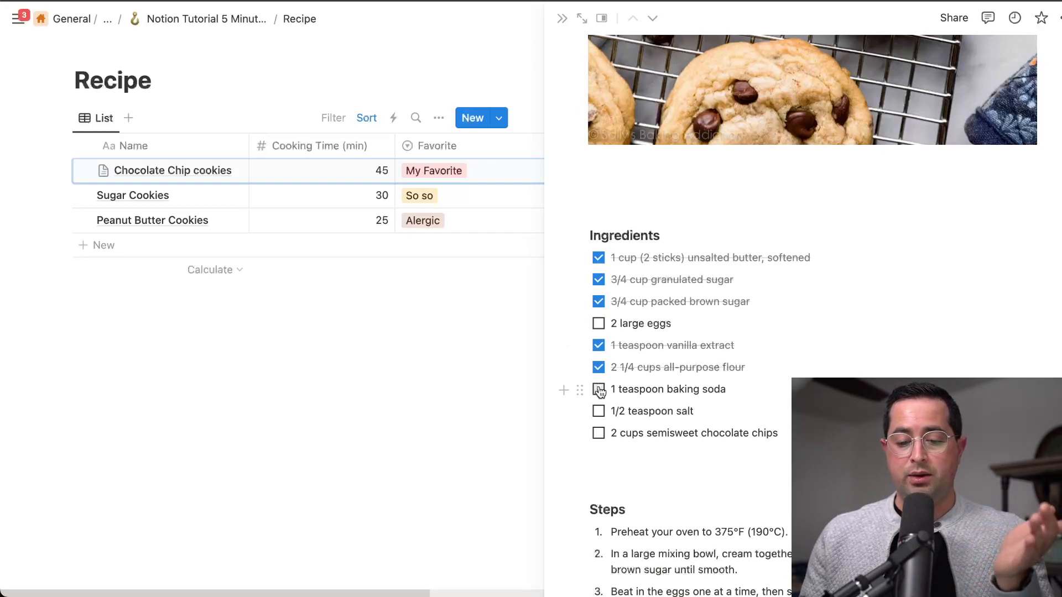
pyautogui.click(599, 389)
# - Review the numbered recipe steps in the side peek and open the Chocolate Chip cookies page as a full page
pyautogui.scroll(-1, 599, 389)
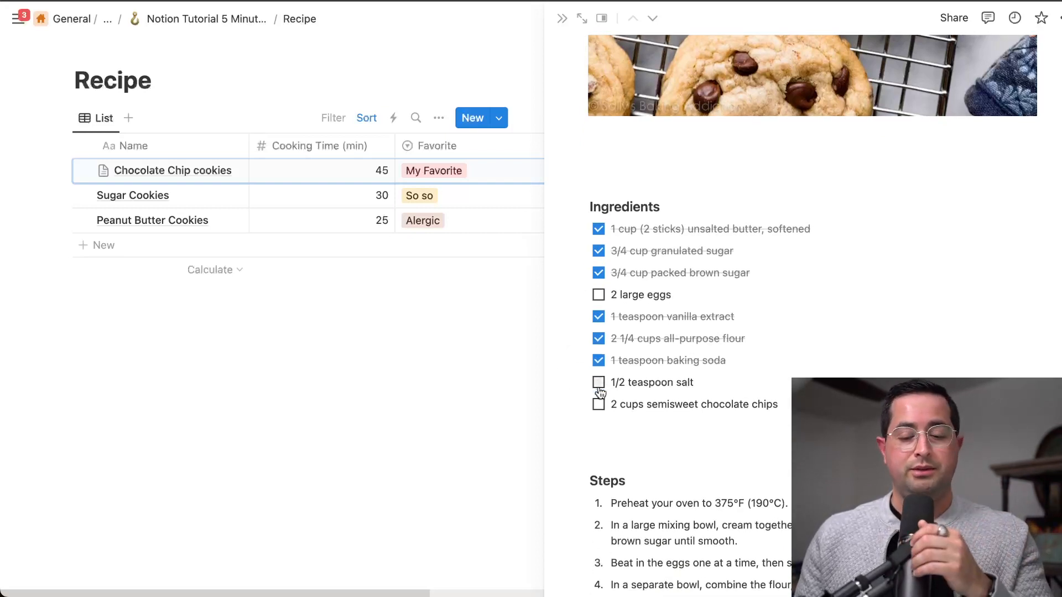
pyautogui.scroll(-5, 599, 392)
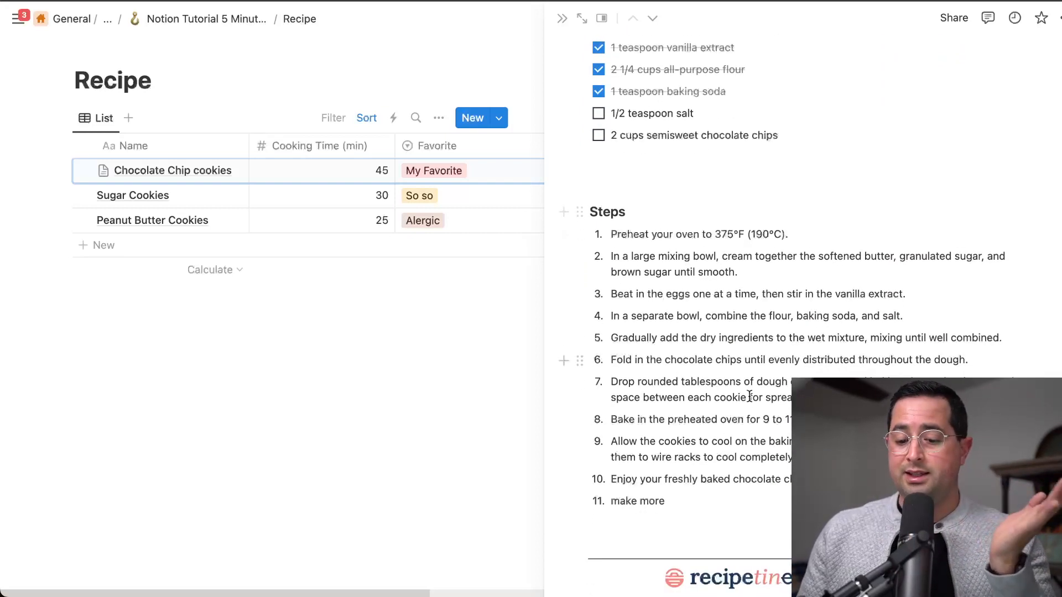
pyautogui.scroll(-1, 751, 406)
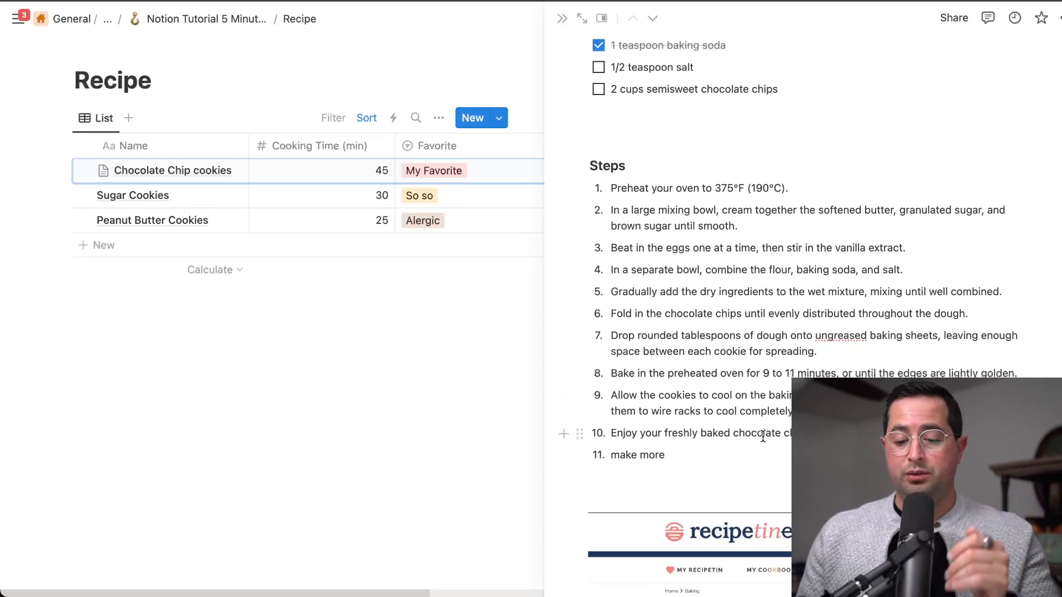
pyautogui.click(730, 453)
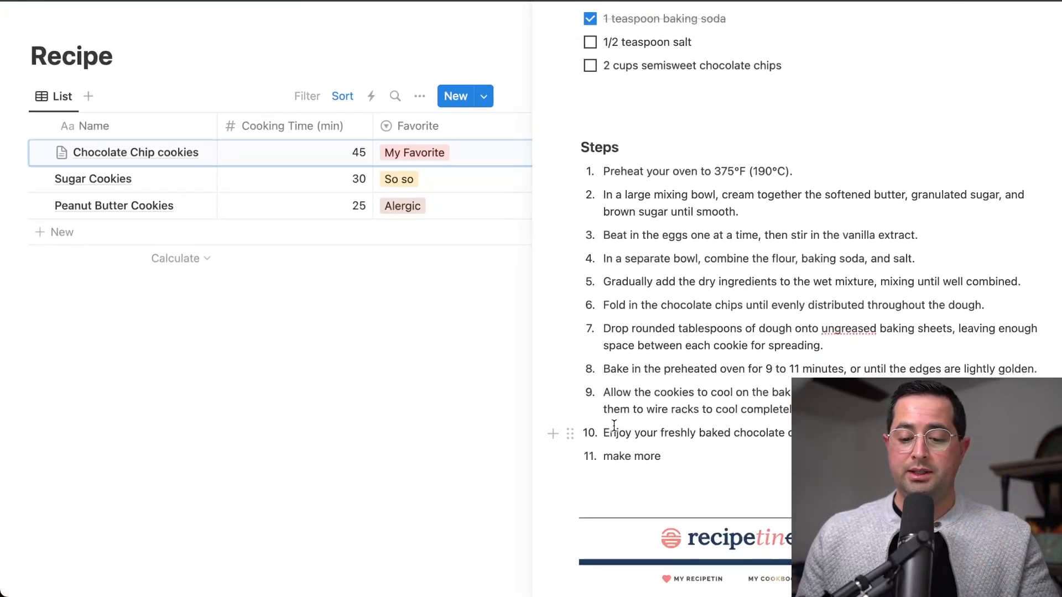
pyautogui.scroll(15, 597, 146)
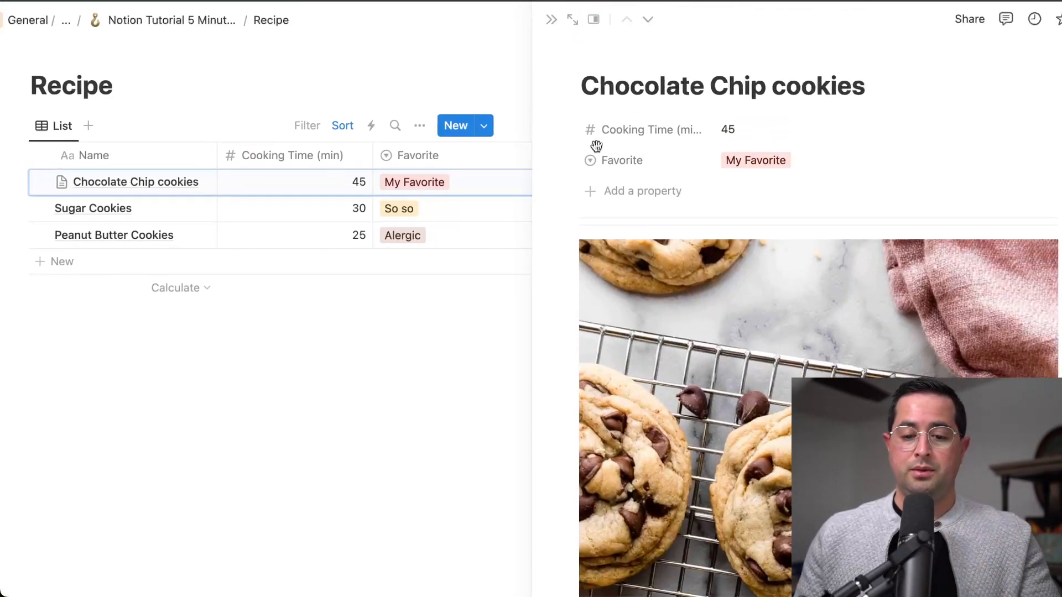
pyautogui.click(577, 22)
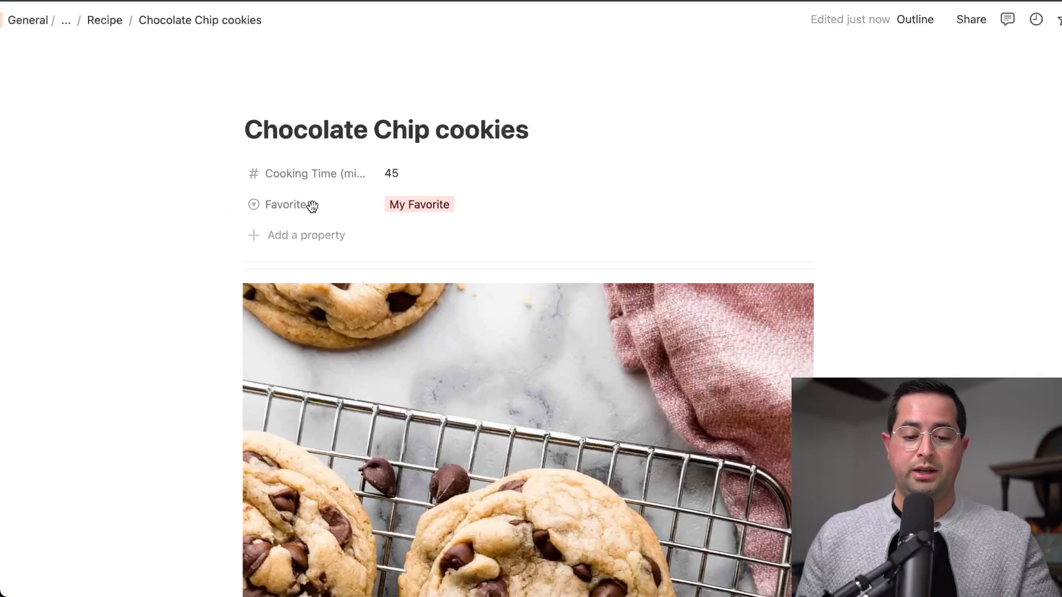
# - Turn all eleven numbered items under the Steps heading into a to-do list
pyautogui.scroll(-10, 310, 206)
pyautogui.scroll(-7, 312, 206)
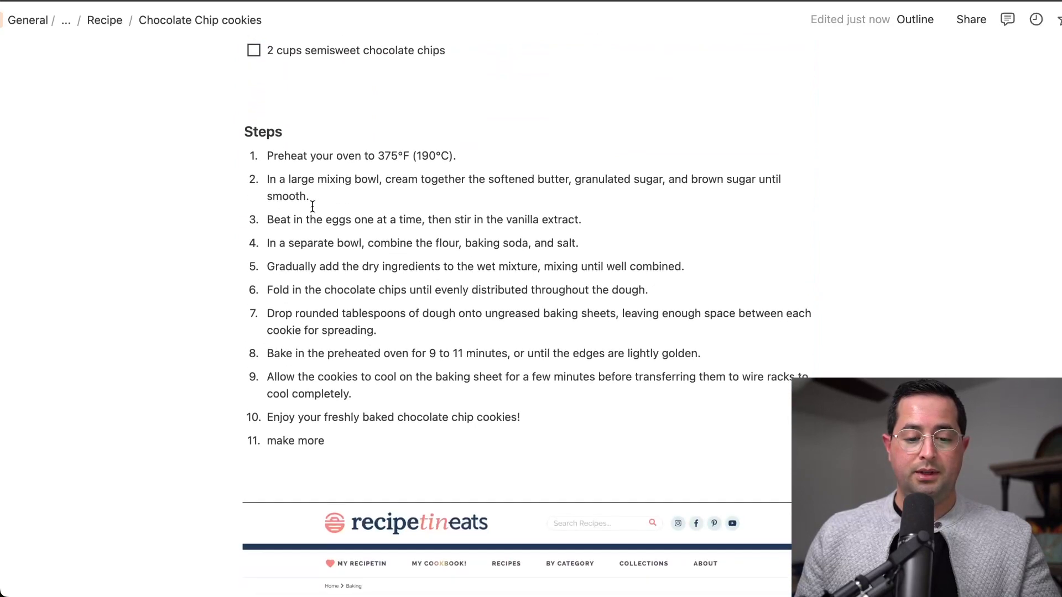
pyautogui.moveTo(191, 154); pyautogui.dragTo(368, 439)
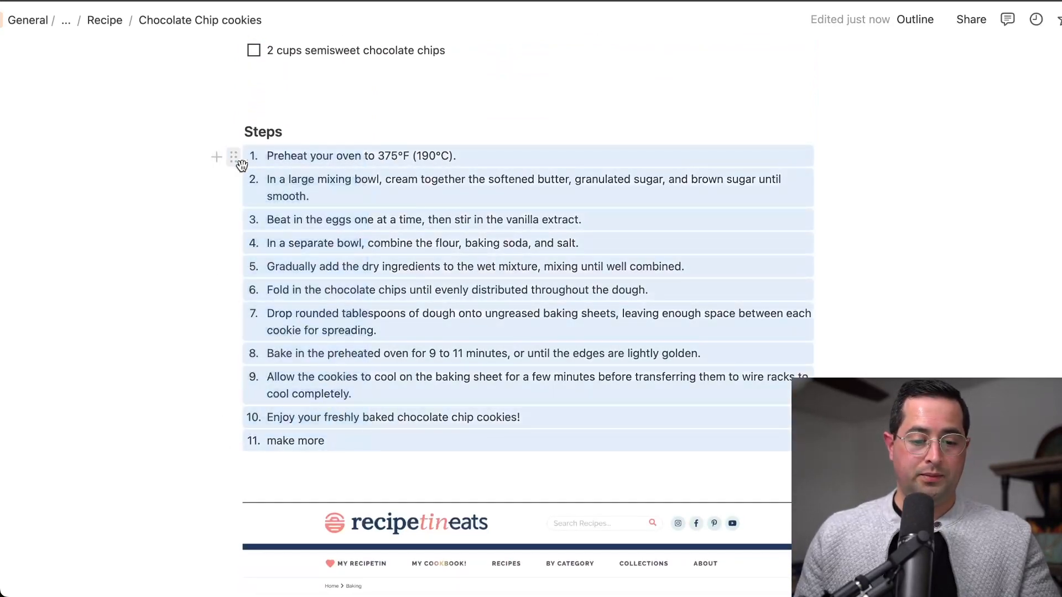
pyautogui.rightClick(300, 182)
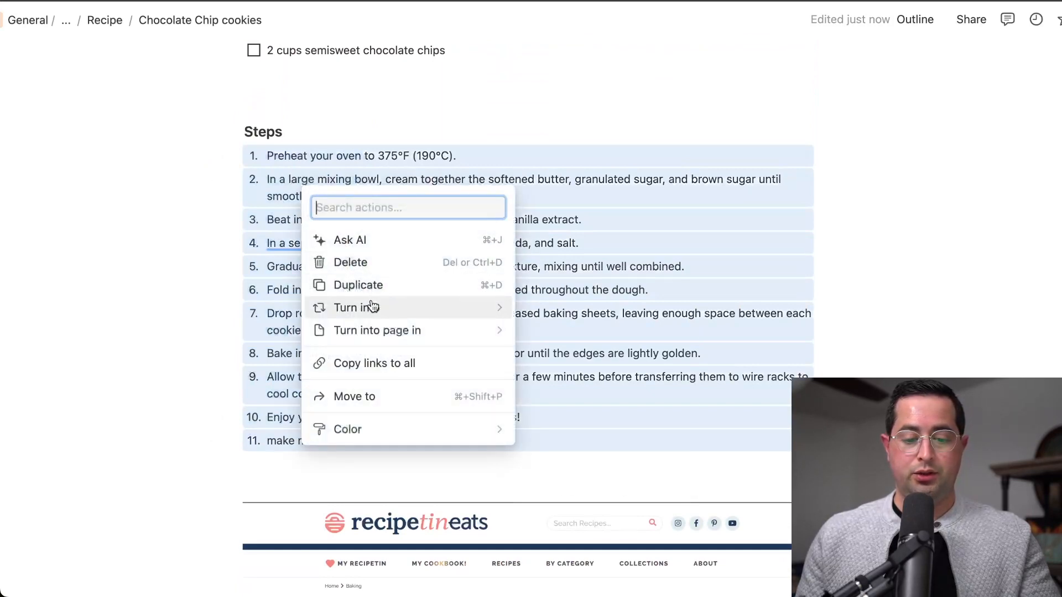
pyautogui.moveTo(370, 308)
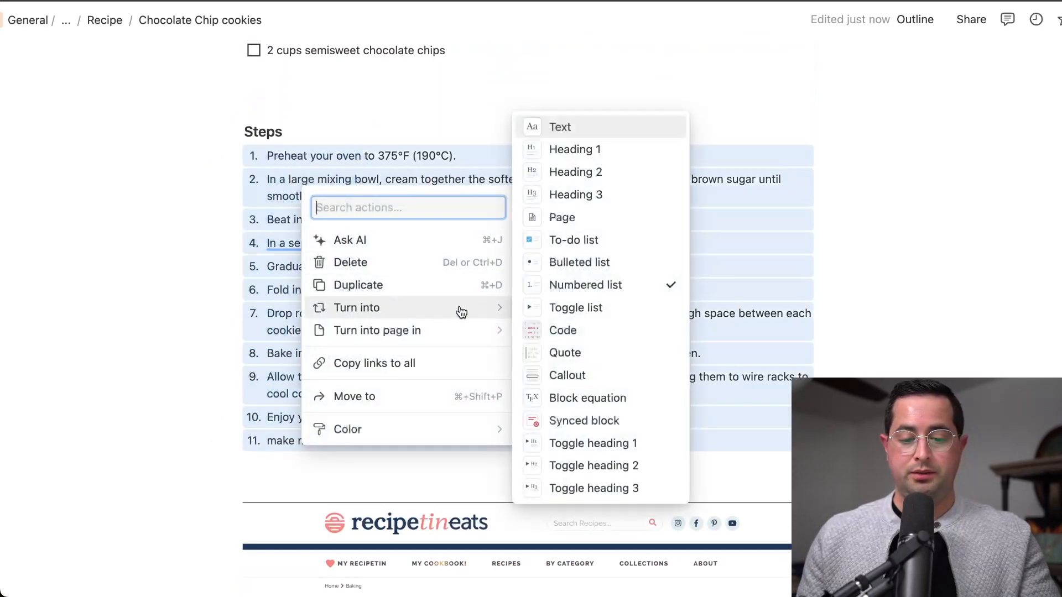
pyautogui.click(573, 240)
pyautogui.click(254, 156)
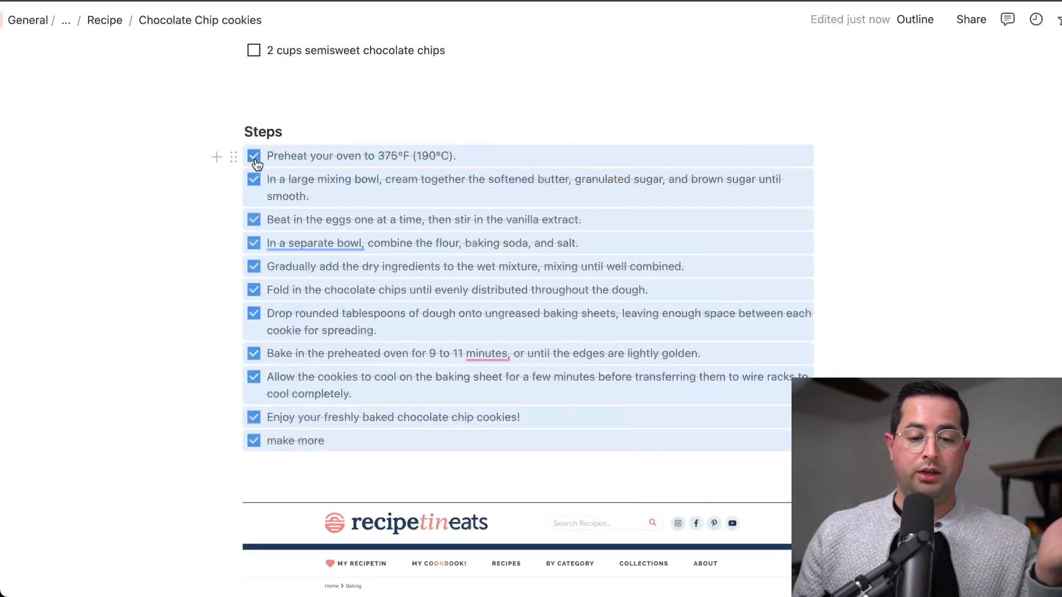
pyautogui.click(254, 156)
pyautogui.click(357, 111)
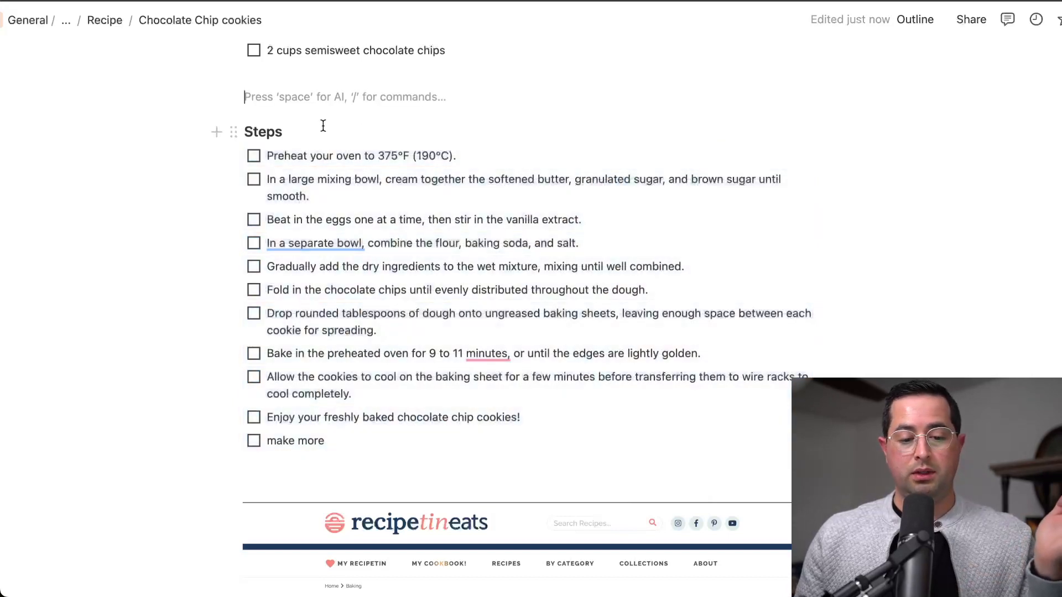
# - Check off the first five to-do items under Steps, from preheating the oven through gradually adding the dry ingredients
pyautogui.click(245, 162)
pyautogui.click(254, 156)
pyautogui.click(254, 179)
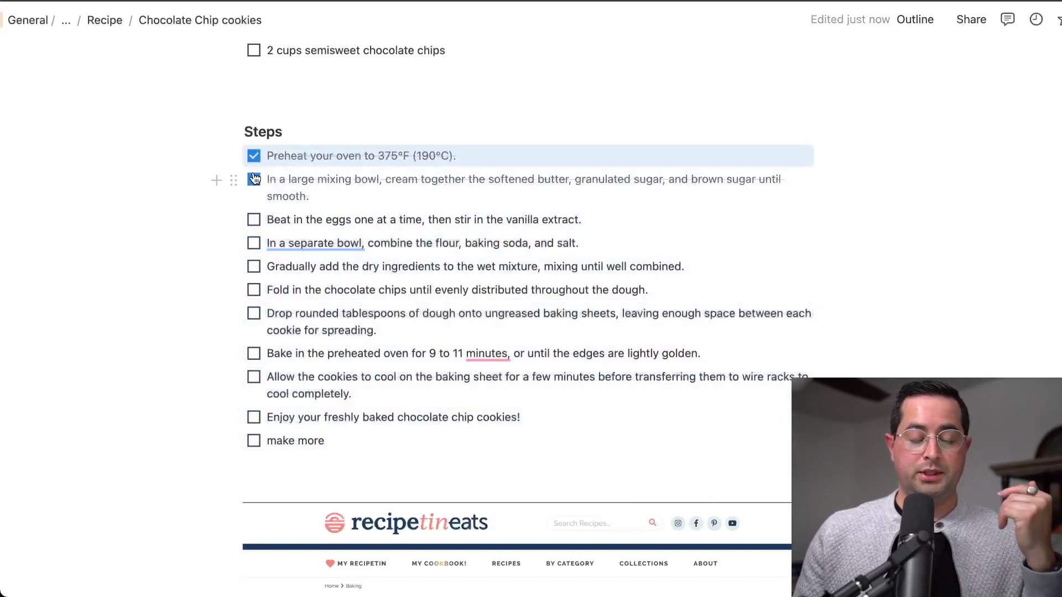
pyautogui.click(254, 220)
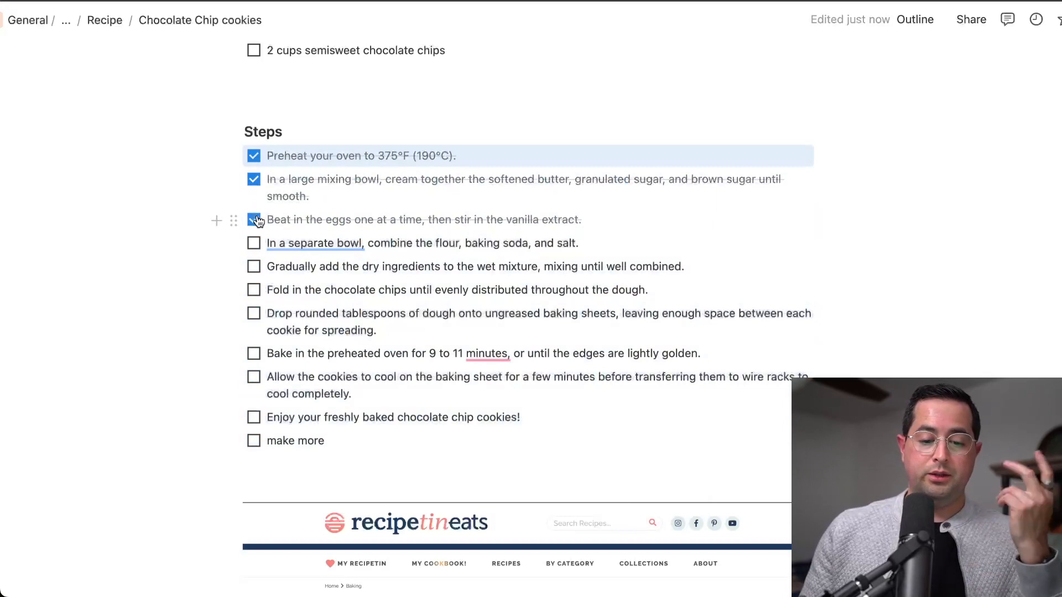
pyautogui.click(254, 243)
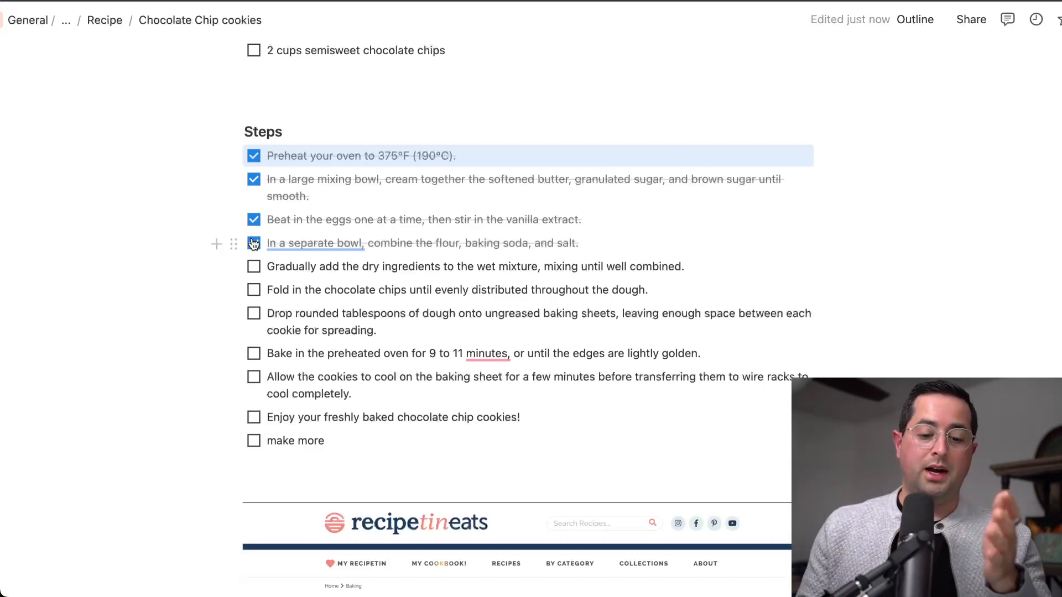
pyautogui.click(254, 268)
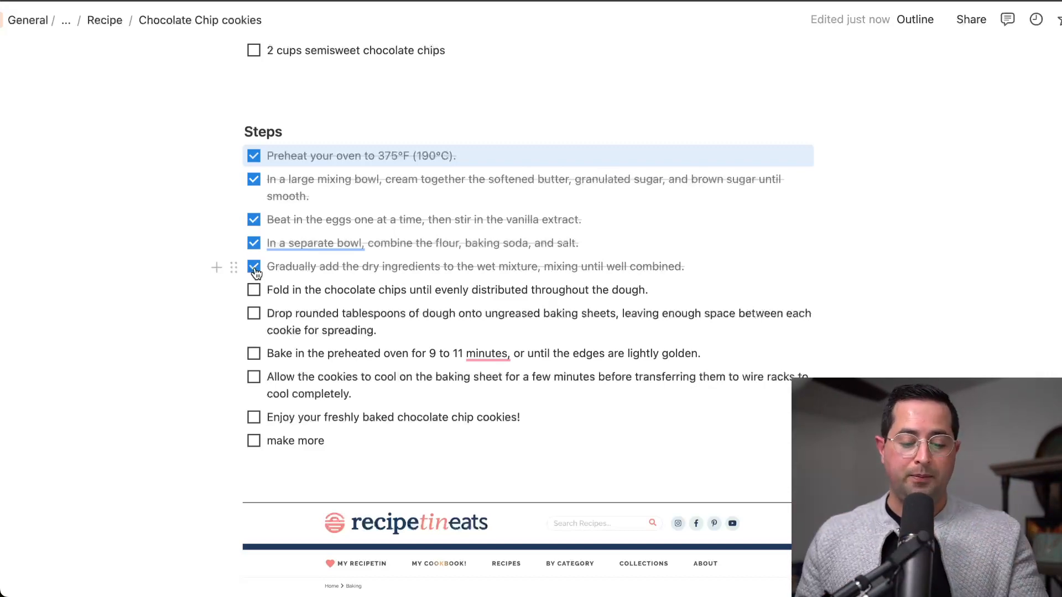
# - Examine the page's ingredients, embedded video and PDF preview, and return to the Recipe database
pyautogui.scroll(10, 399, 278)
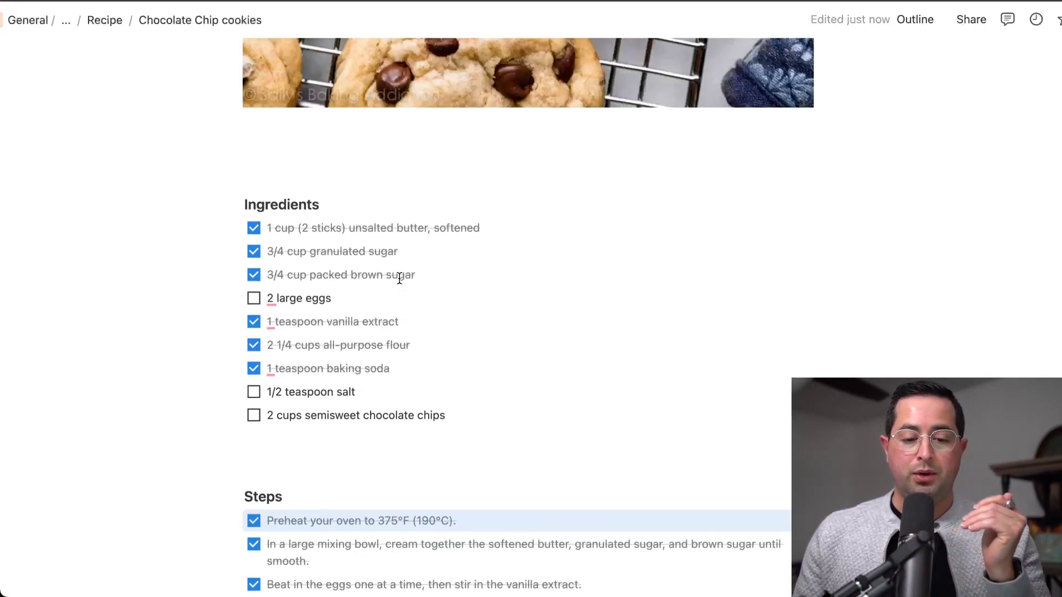
pyautogui.scroll(-15, 399, 278)
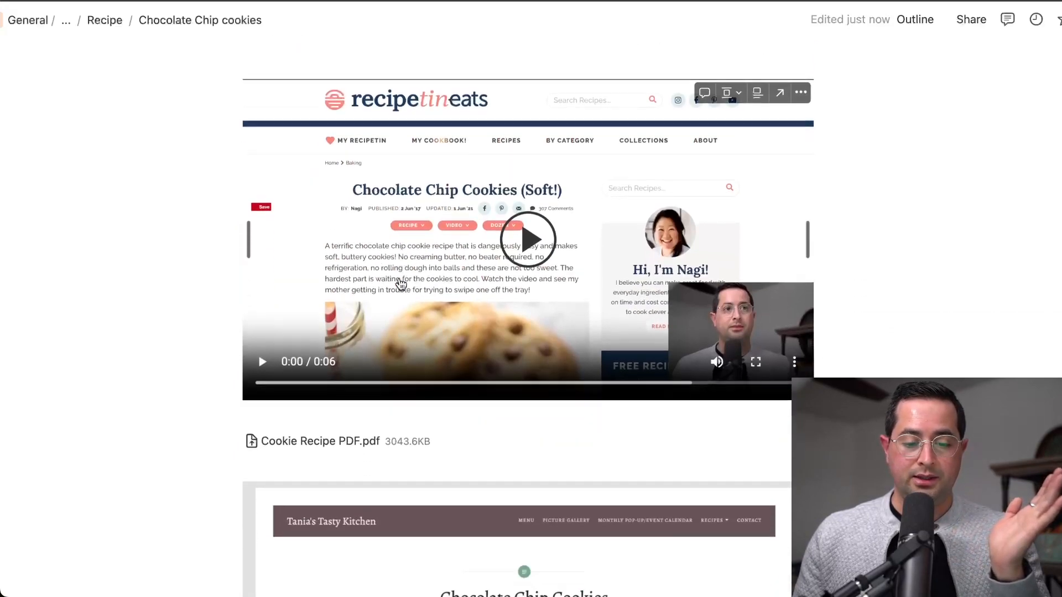
pyautogui.scroll(2, 400, 278)
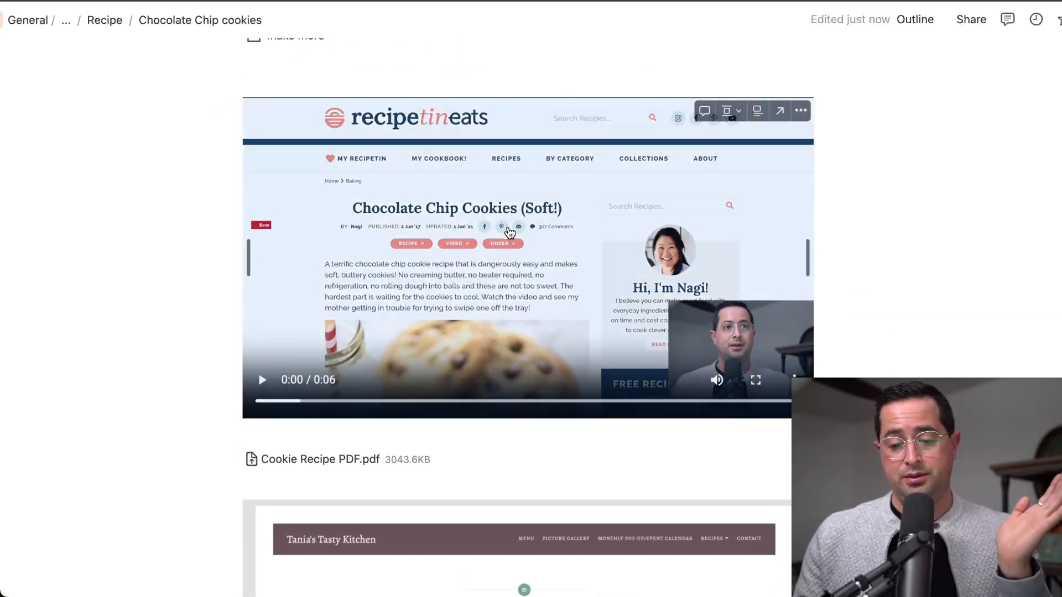
pyautogui.scroll(-4, 509, 227)
pyautogui.scroll(-2, 508, 227)
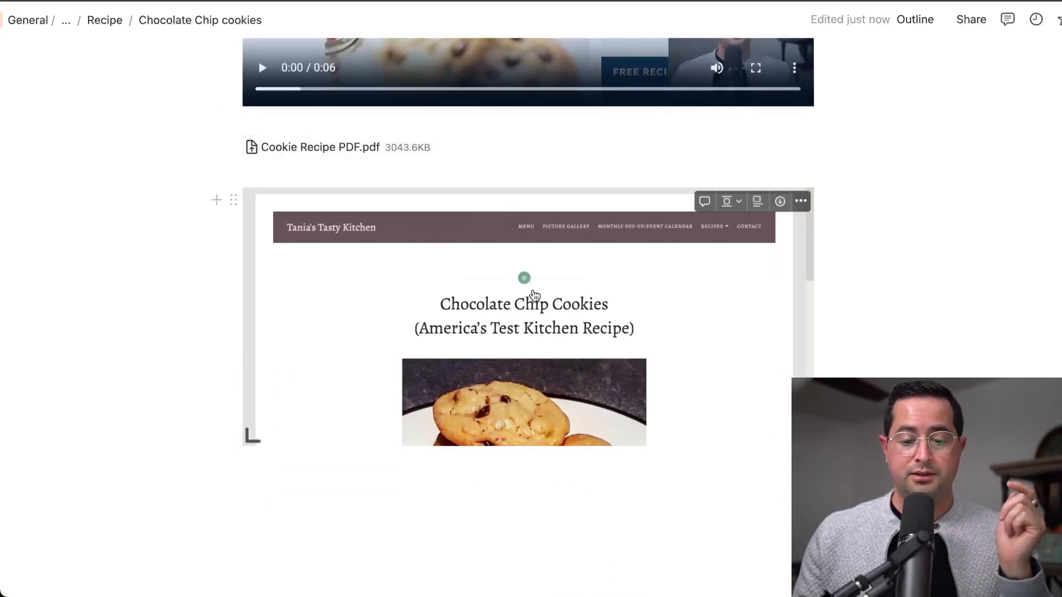
pyautogui.scroll(-2, 533, 298)
pyautogui.scroll(-5, 534, 296)
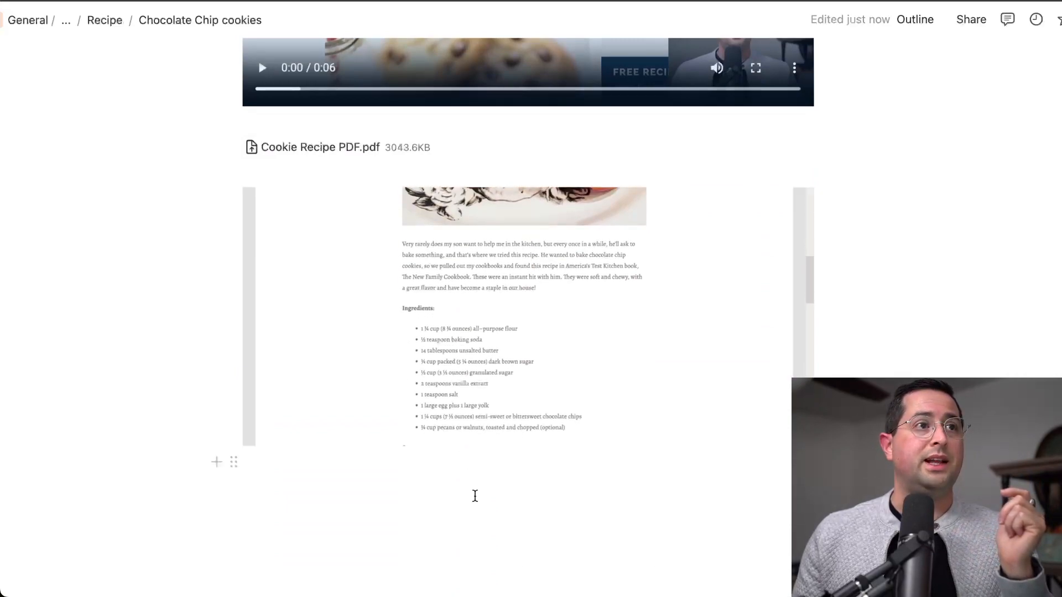
pyautogui.scroll(5, 474, 517)
pyautogui.scroll(15, 474, 518)
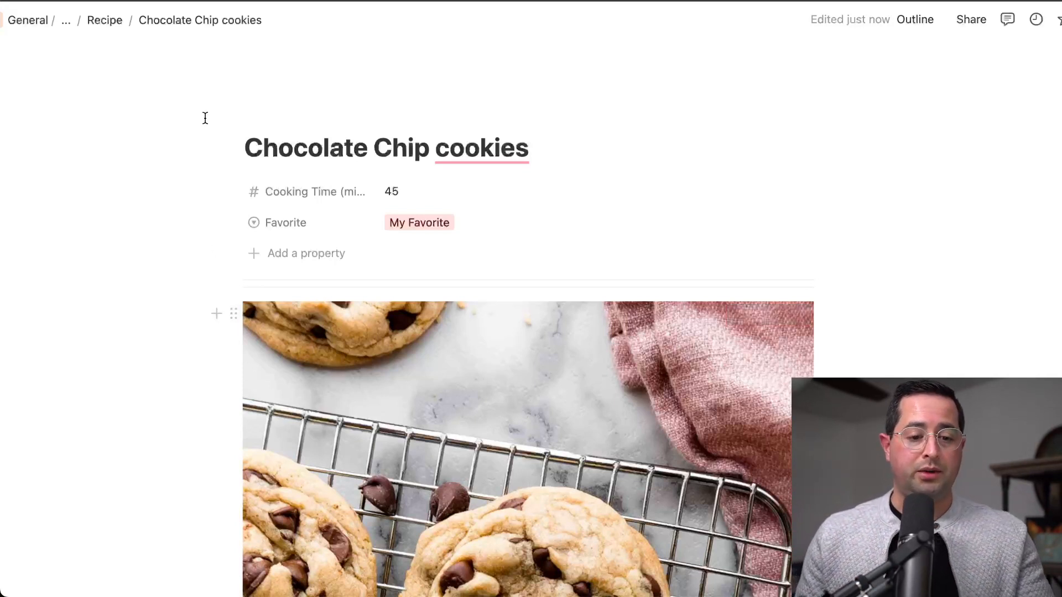
pyautogui.click(104, 20)
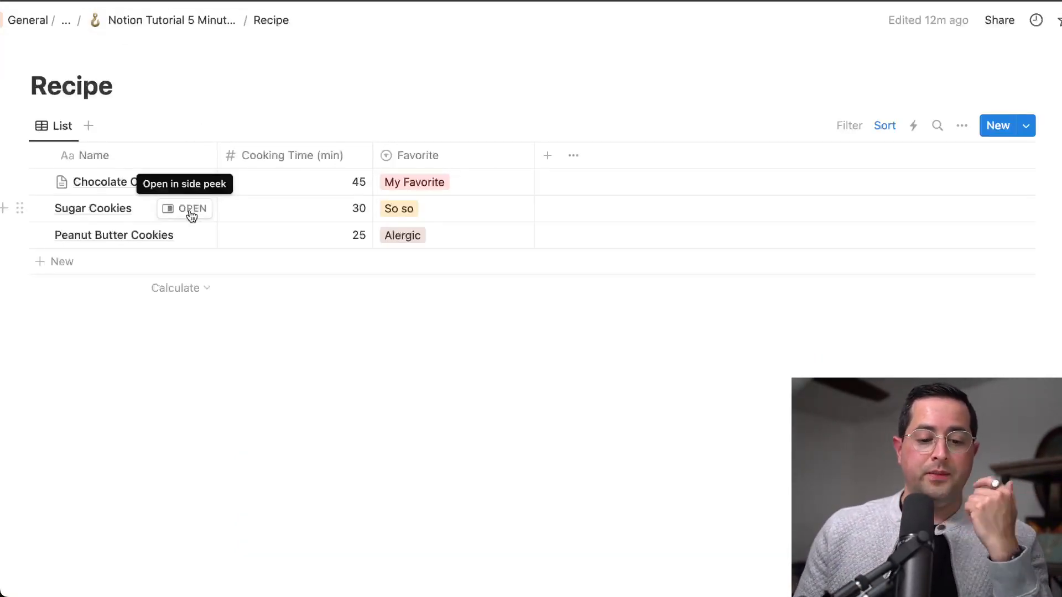
# - Duplicate the List view of the Recipe database and name the copy Image
pyautogui.click(64, 131)
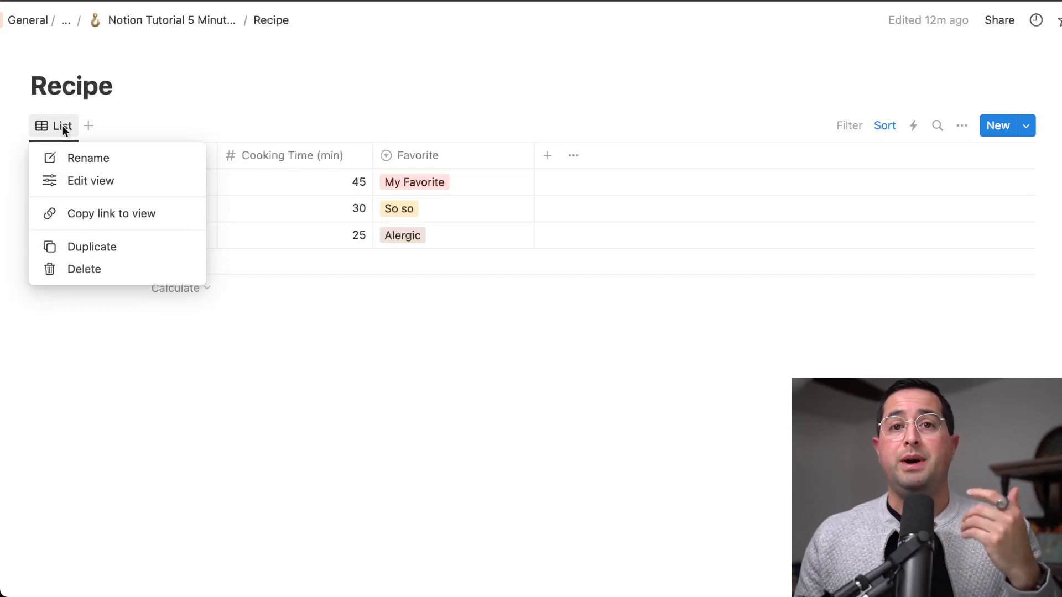
pyautogui.click(87, 248)
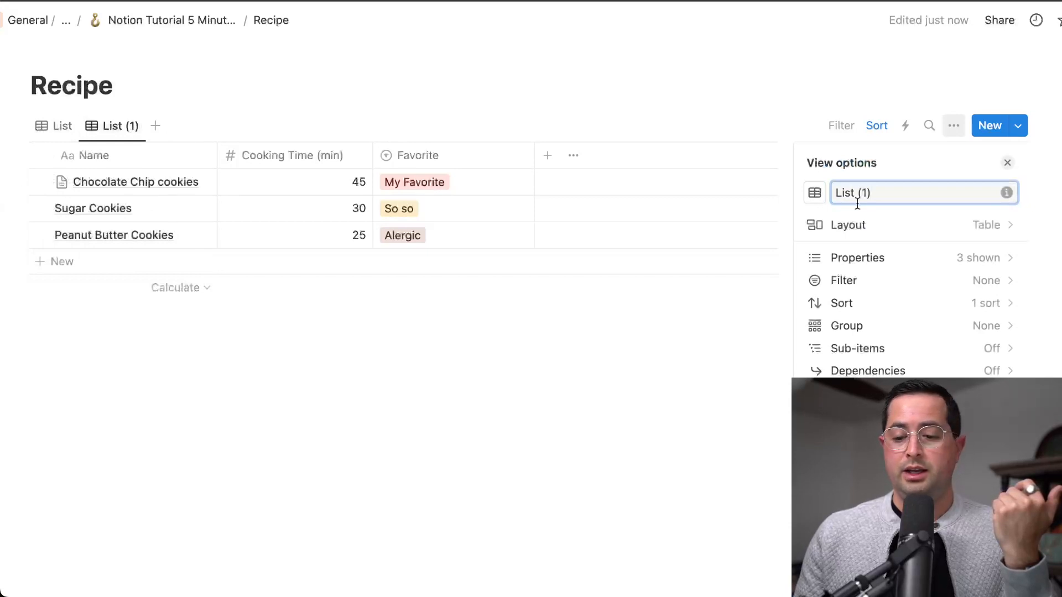
pyautogui.moveTo(866, 193); pyautogui.dragTo(837, 193)
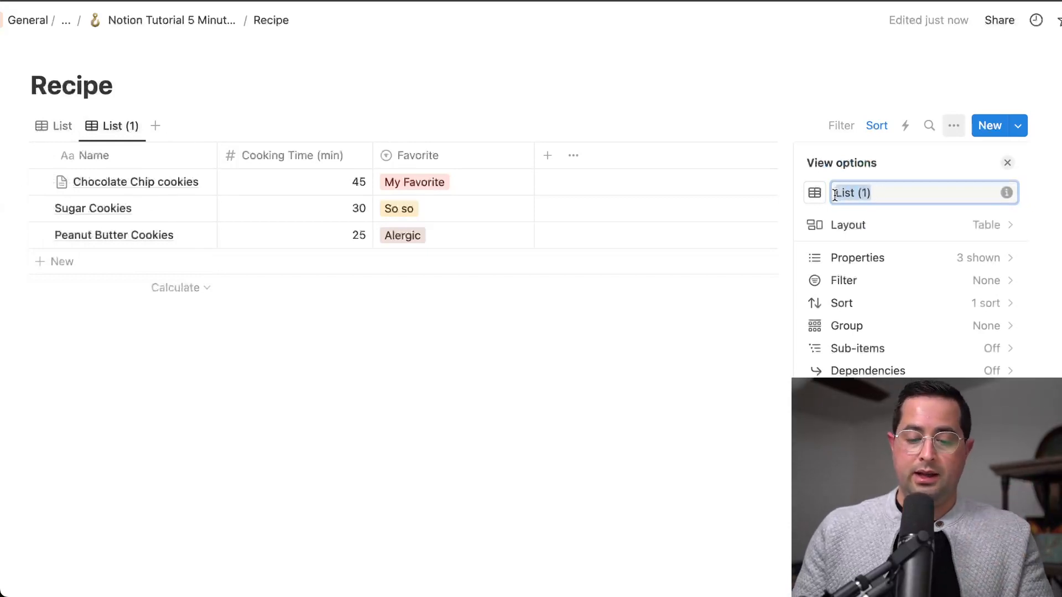
pyautogui.write('Image')
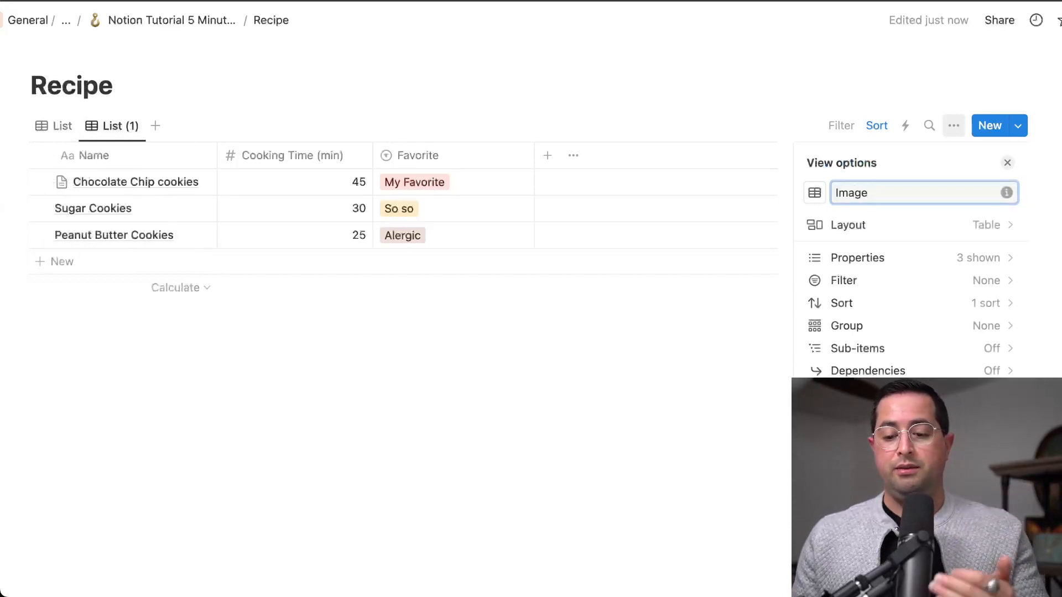
# - Change the layout of the Image view from Table to Board
pyautogui.click(908, 232)
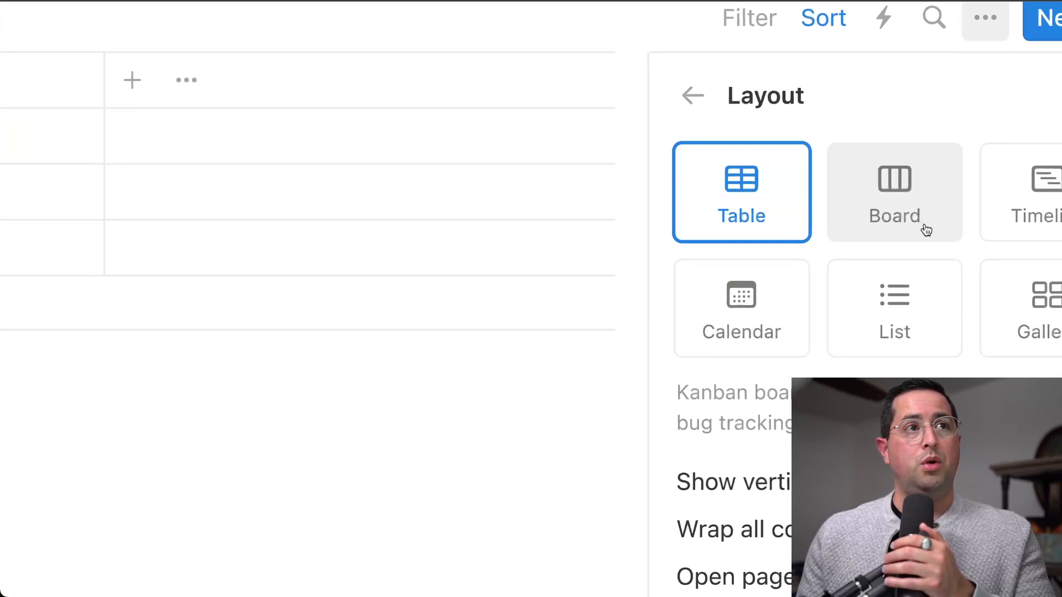
pyautogui.click(924, 229)
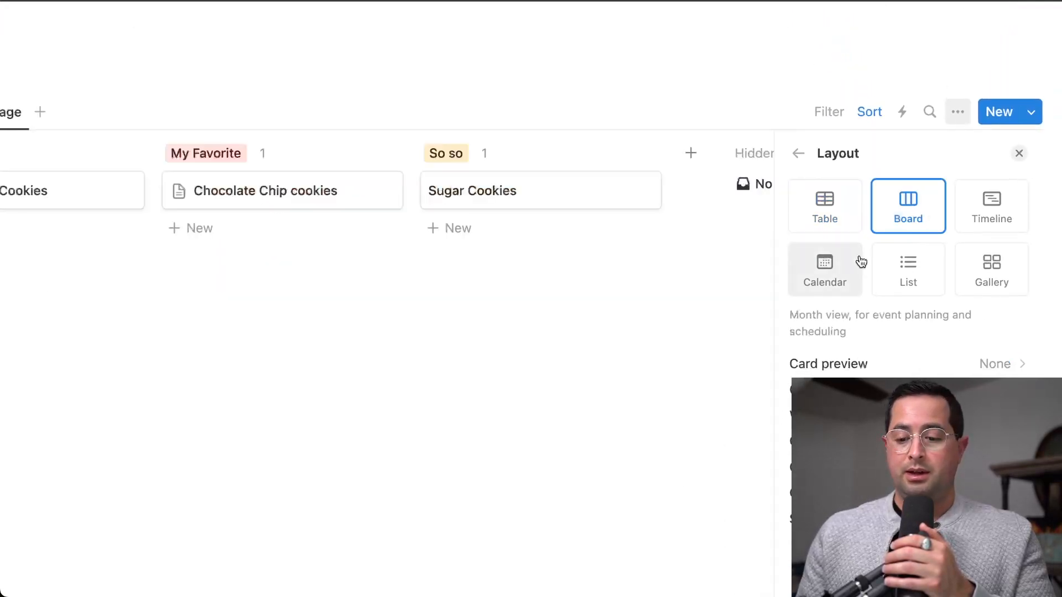
pyautogui.scroll(-3, 861, 261)
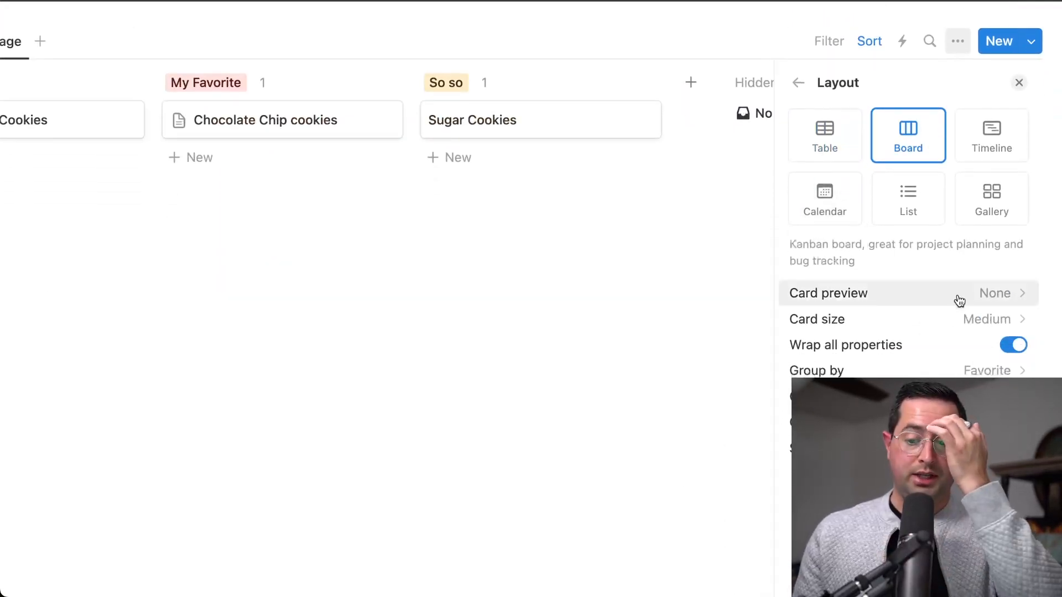
# - Set the board's card preview to Page content and turn on Fit image for the cards
pyautogui.click(986, 298)
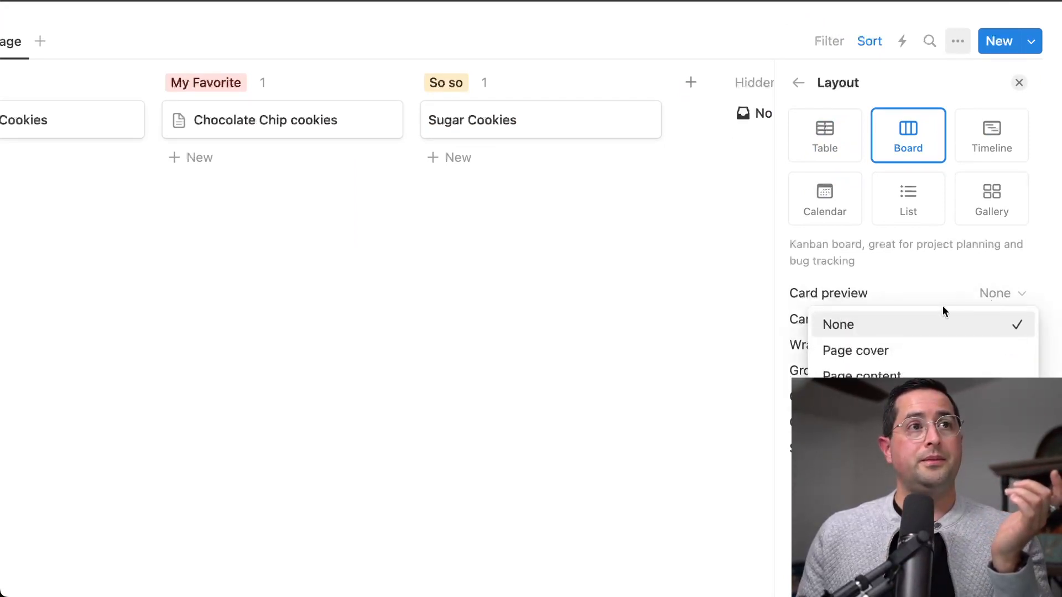
pyautogui.scroll(-1, 942, 307)
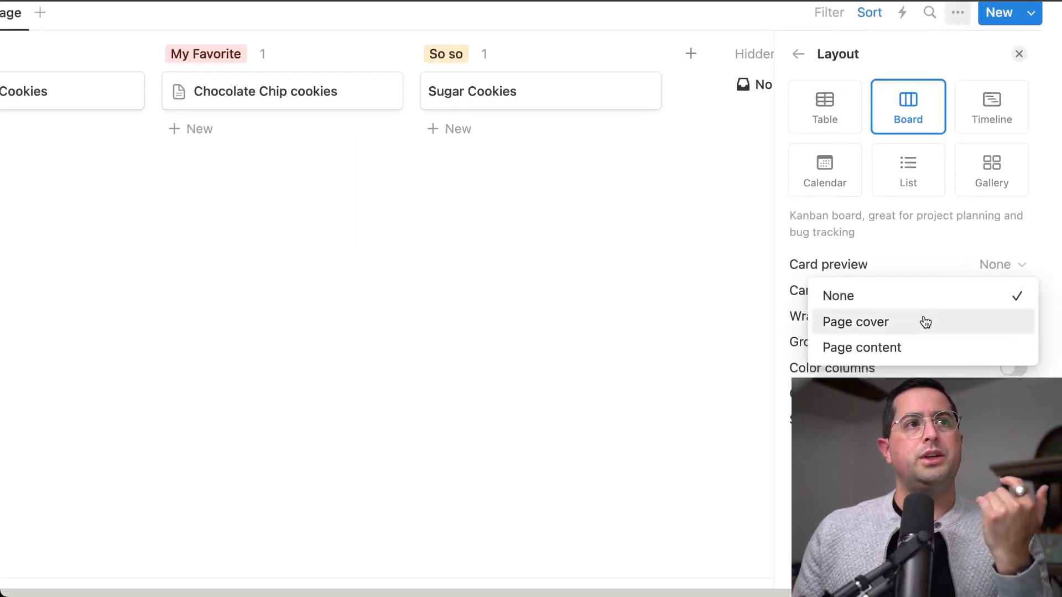
pyautogui.click(920, 352)
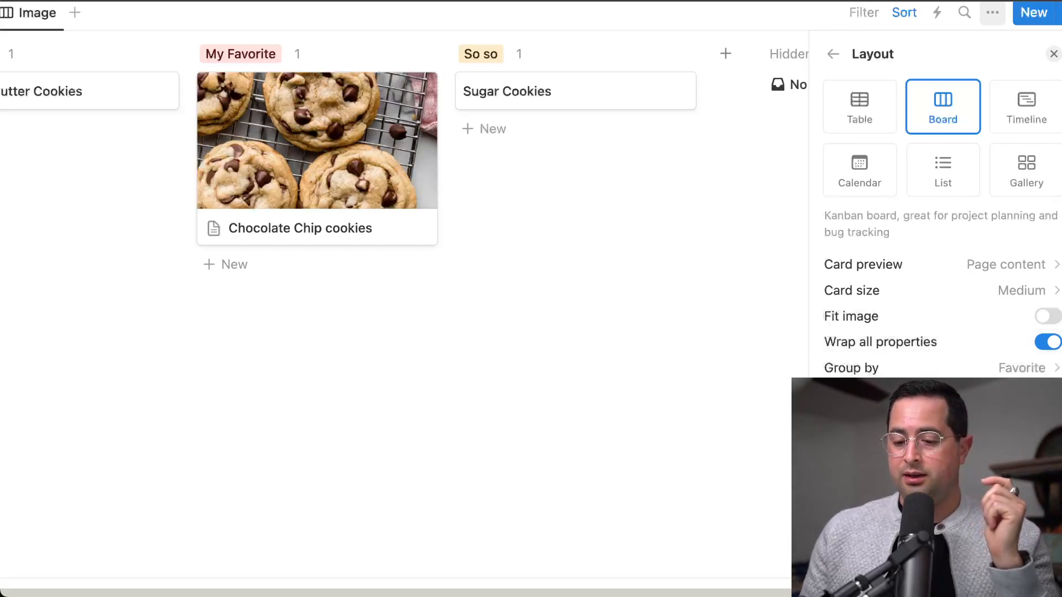
pyautogui.click(1044, 317)
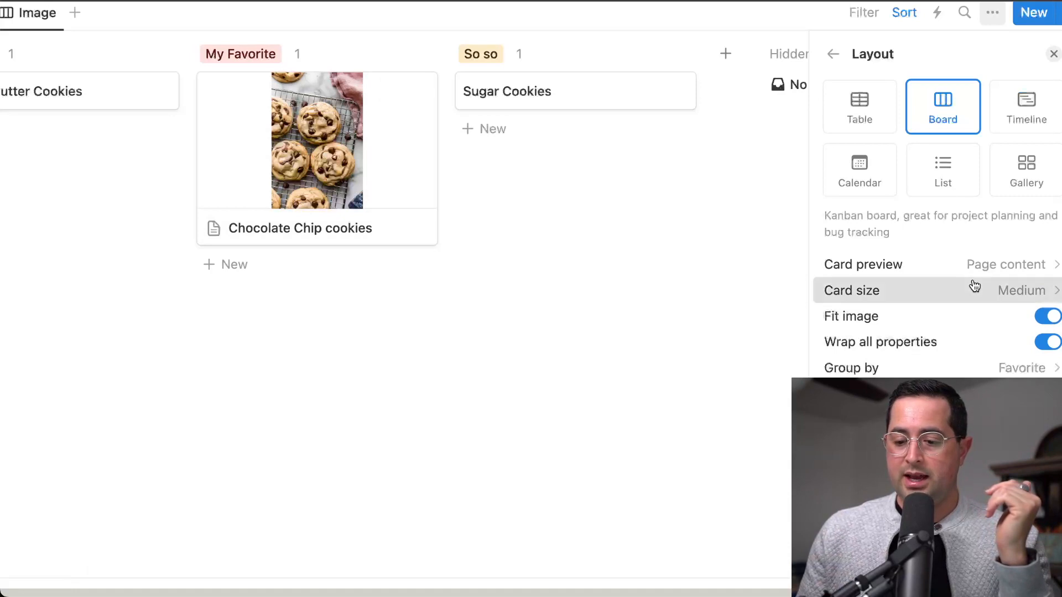
# - Try the Large and Small card sizes on the board and settle on Large
pyautogui.click(971, 288)
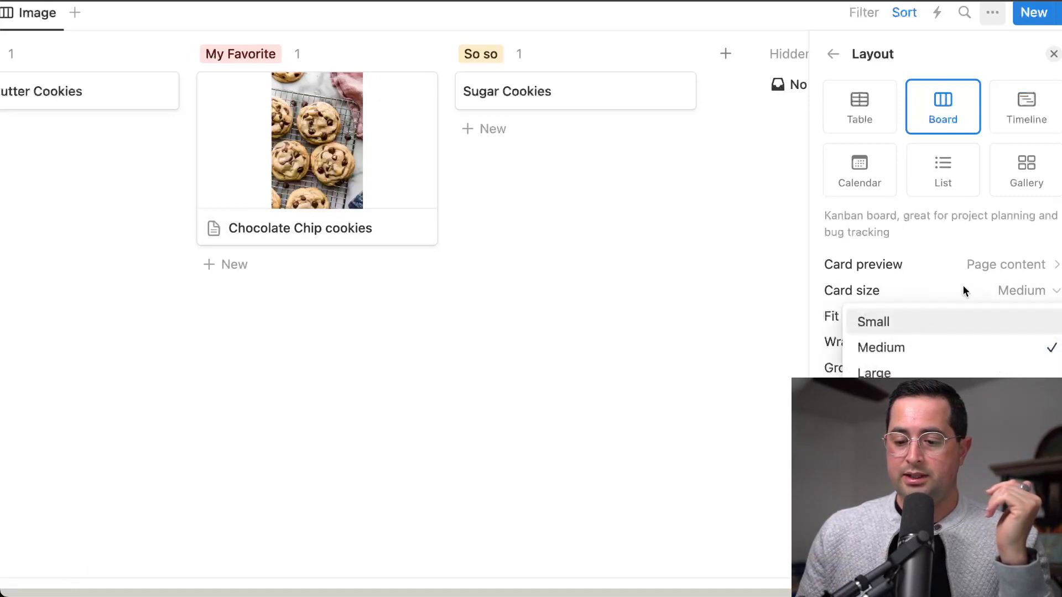
pyautogui.click(889, 375)
pyautogui.click(997, 293)
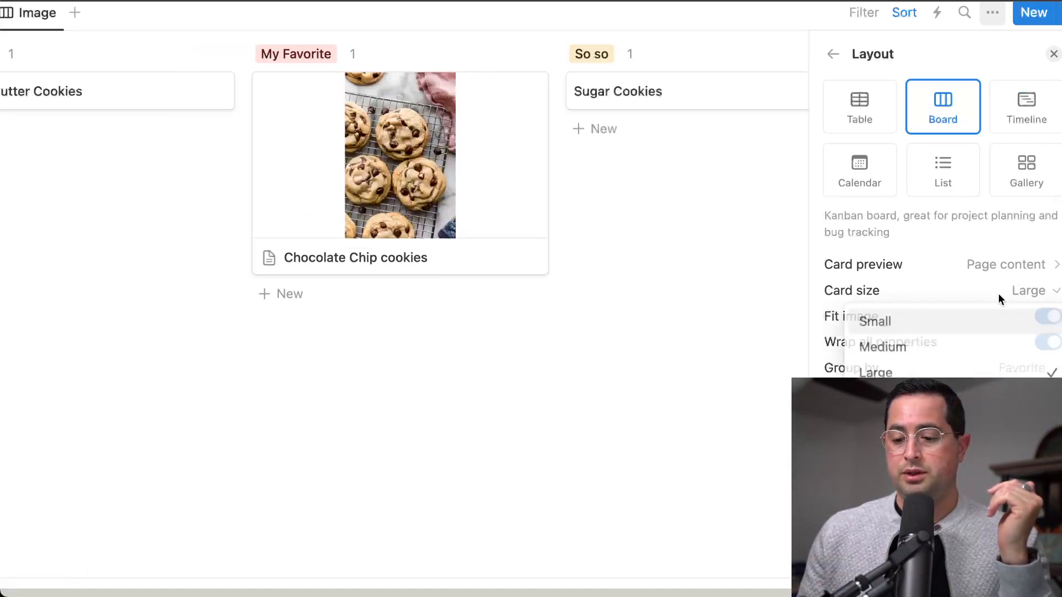
pyautogui.click(936, 326)
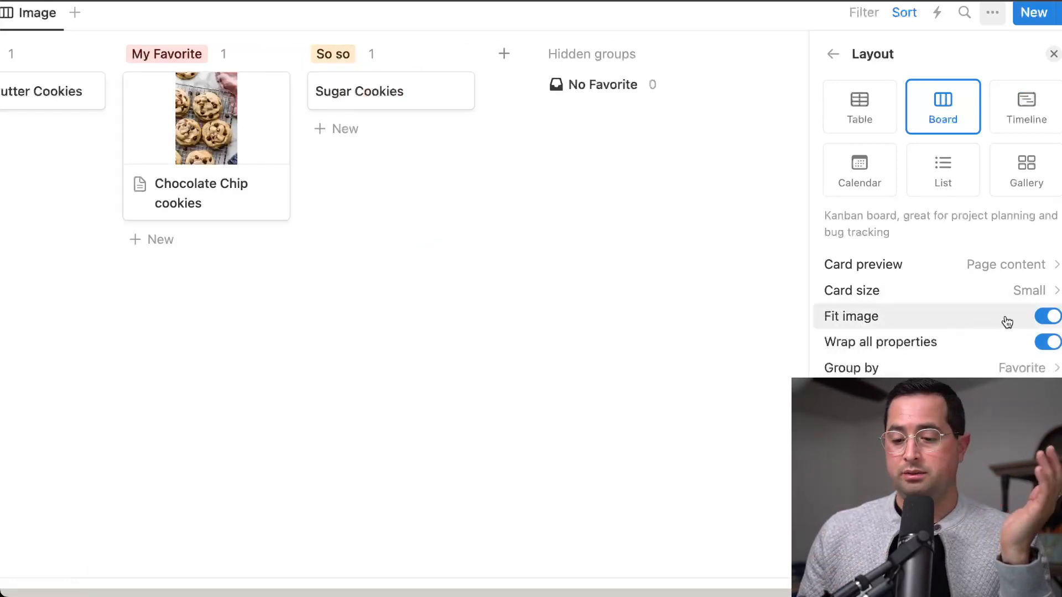
pyautogui.click(1015, 290)
pyautogui.click(929, 371)
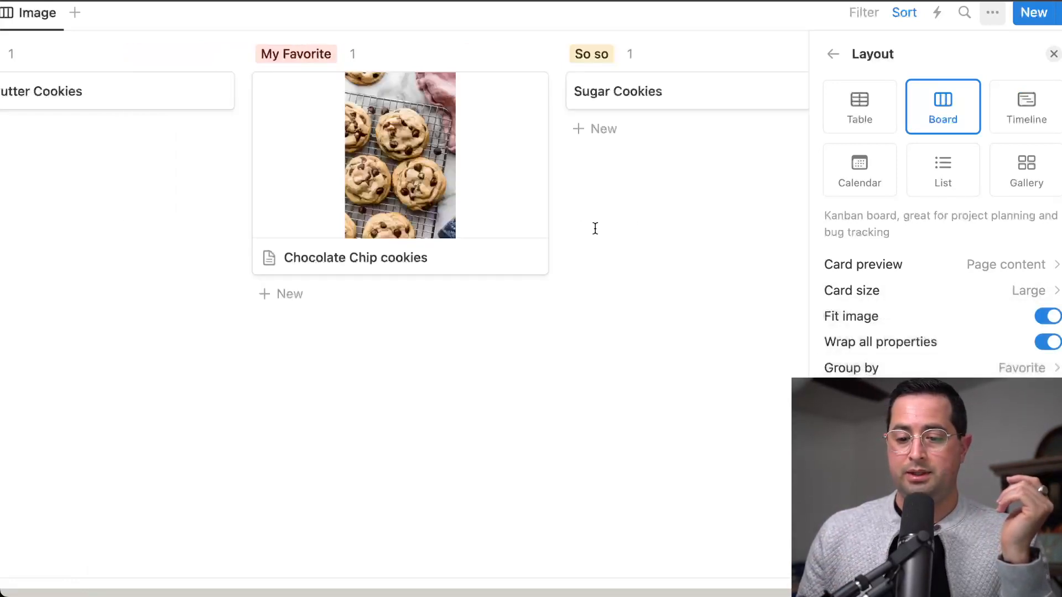
# - Close the layout settings and move the My Favorite group ahead of the Alergic group on the board
pyautogui.click(660, 228)
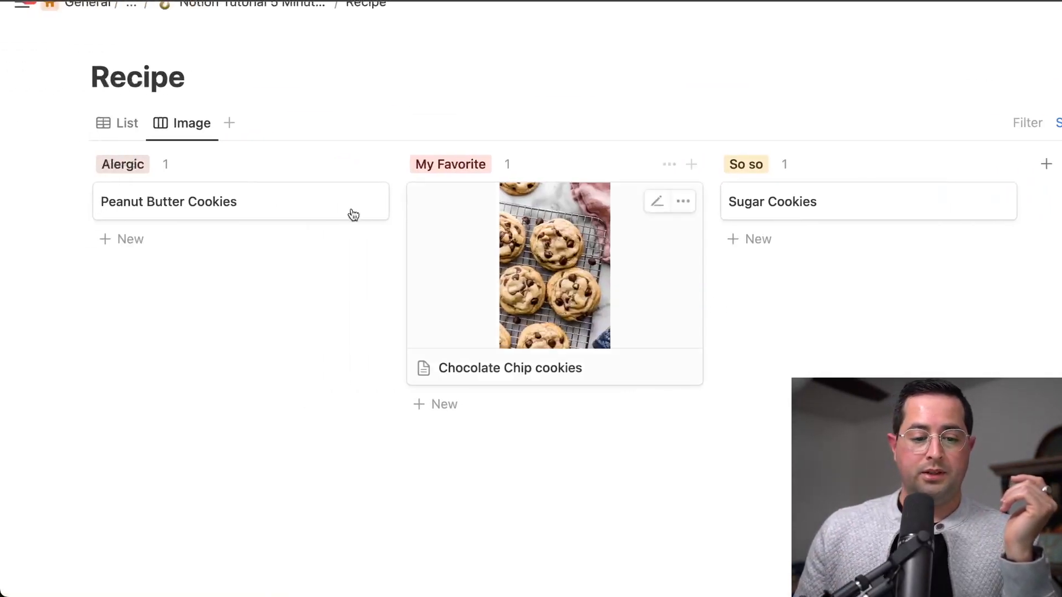
pyautogui.moveTo(481, 166); pyautogui.dragTo(265, 166)
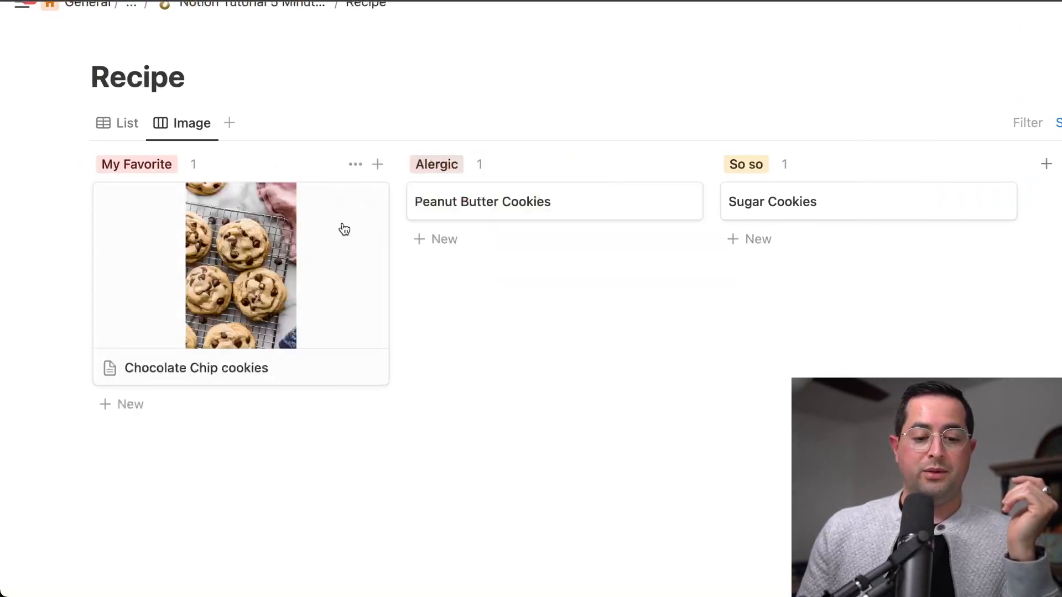
# - Switch to the List view and review its sort settings for Cooking Time (min)
pyautogui.click(125, 133)
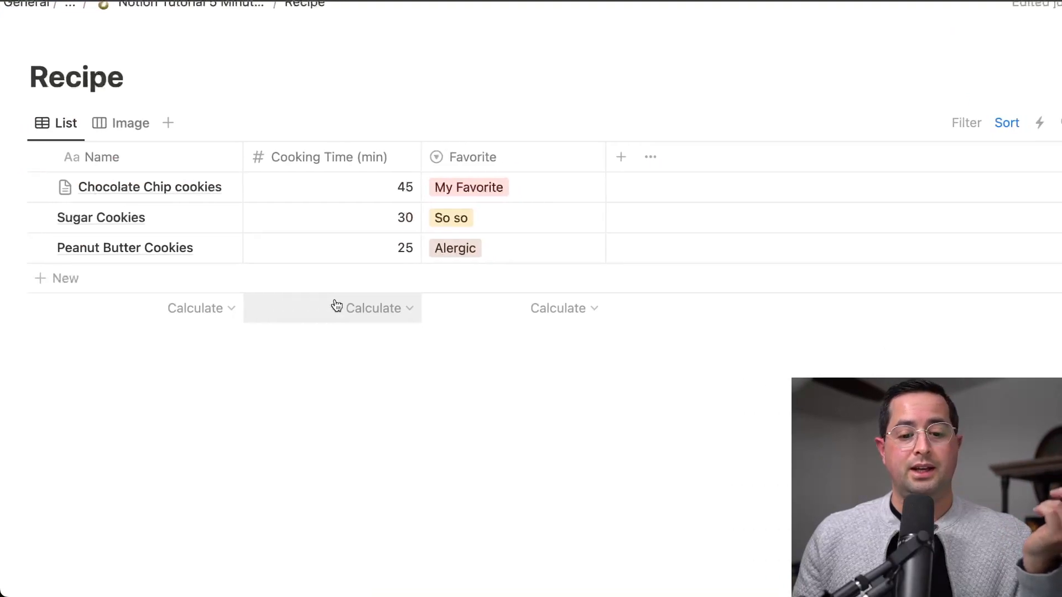
pyautogui.click(998, 123)
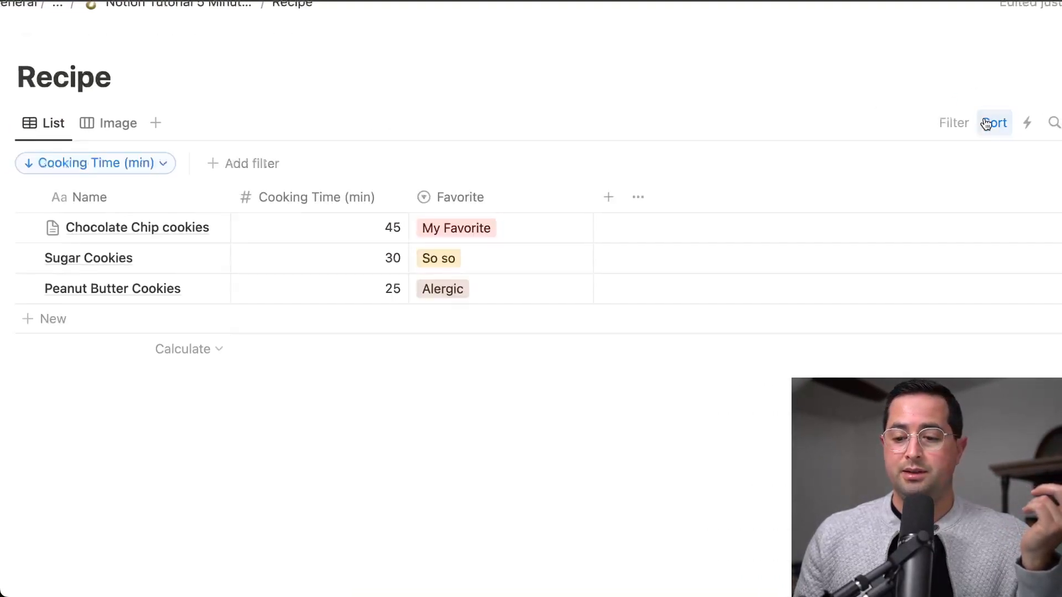
pyautogui.click(986, 123)
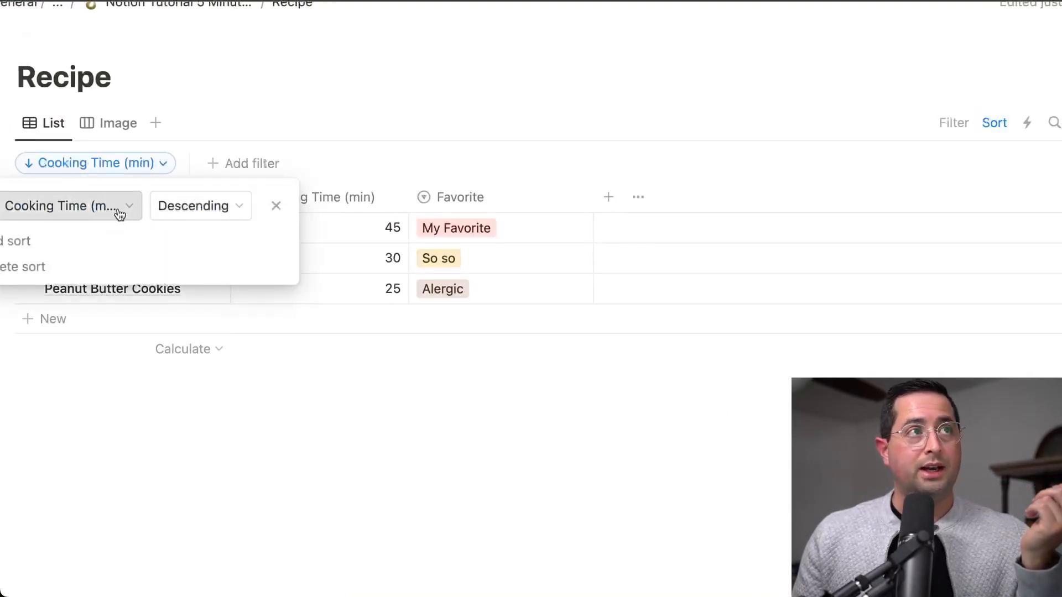
pyautogui.click(277, 123)
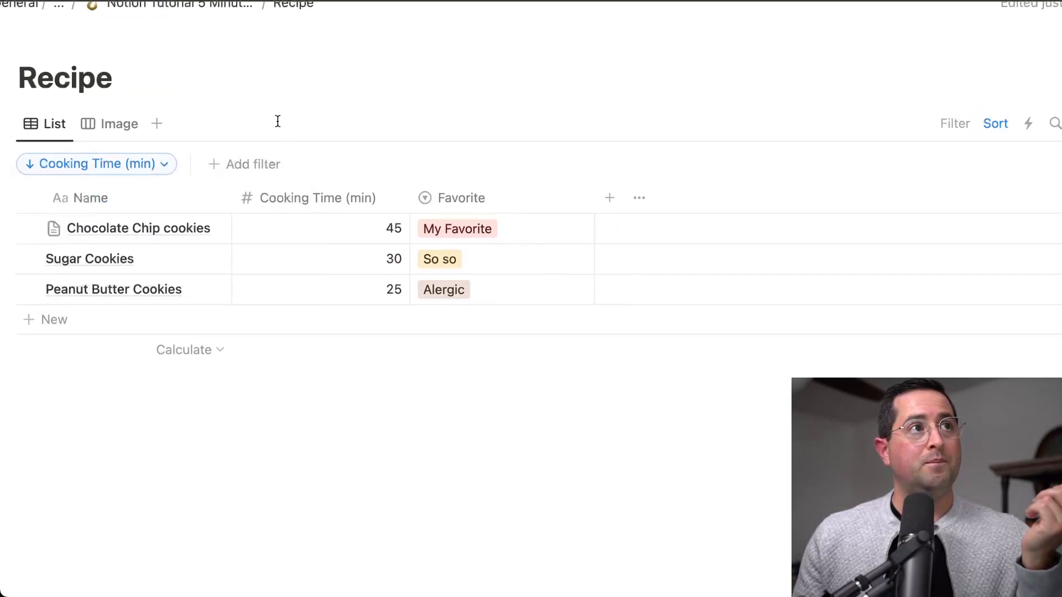